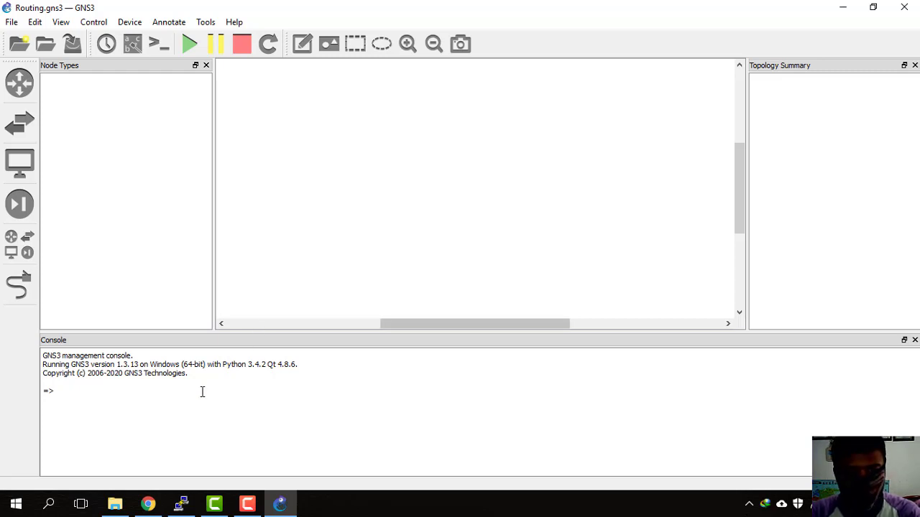
Step: Switch from the empty GNS3 project to the 'LK-1 Konsep Routing' worksheet in Google Docs
{"action": "left_click", "coordinate": [148, 503]}
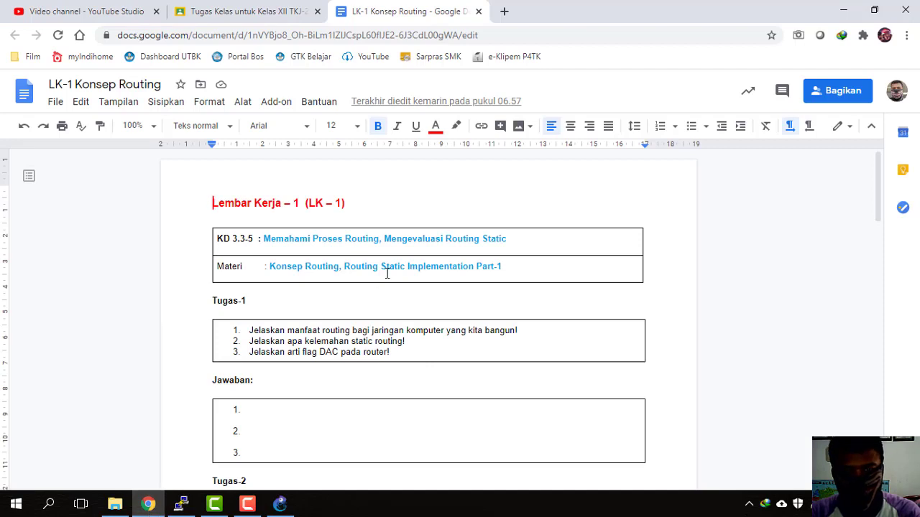
Step: Scroll to the Tugas-2 two-router diagram, then close the leftover MikroTik router terminal
{"action": "scroll", "coordinate": [386, 273], "scroll_direction": "down", "scroll_amount": 4}
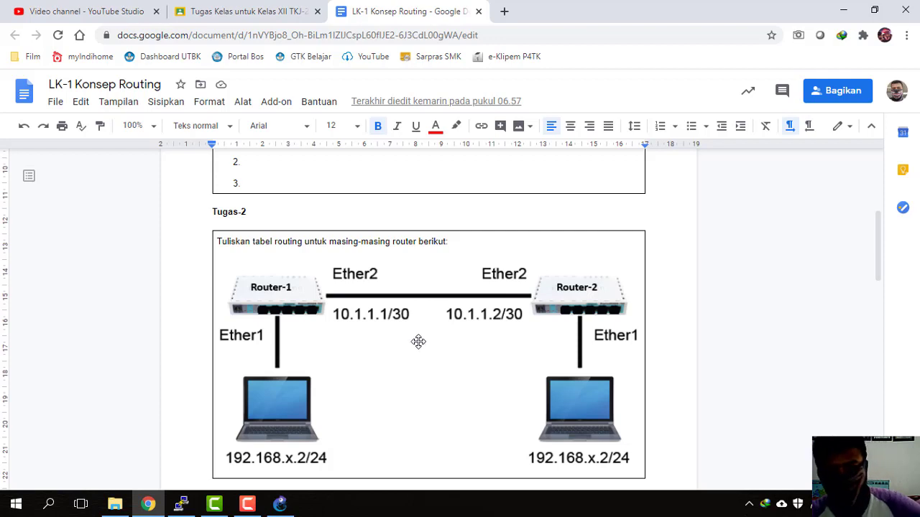
{"action": "left_click", "coordinate": [282, 506]}
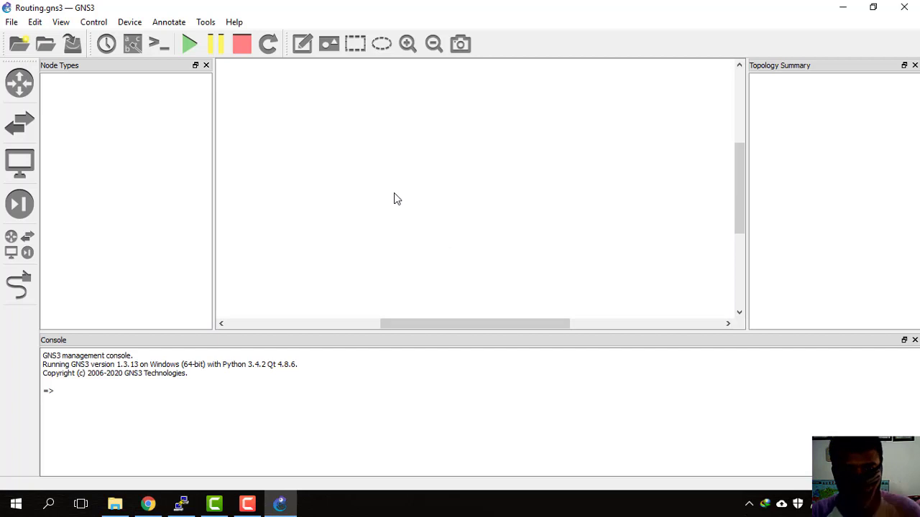
{"action": "left_click", "coordinate": [183, 506]}
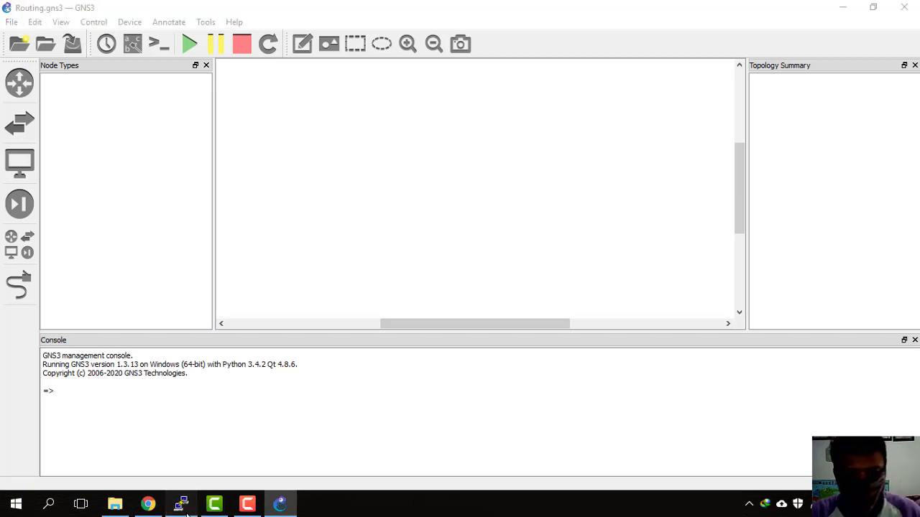
{"action": "left_click", "coordinate": [183, 506]}
{"action": "left_click", "coordinate": [183, 506]}
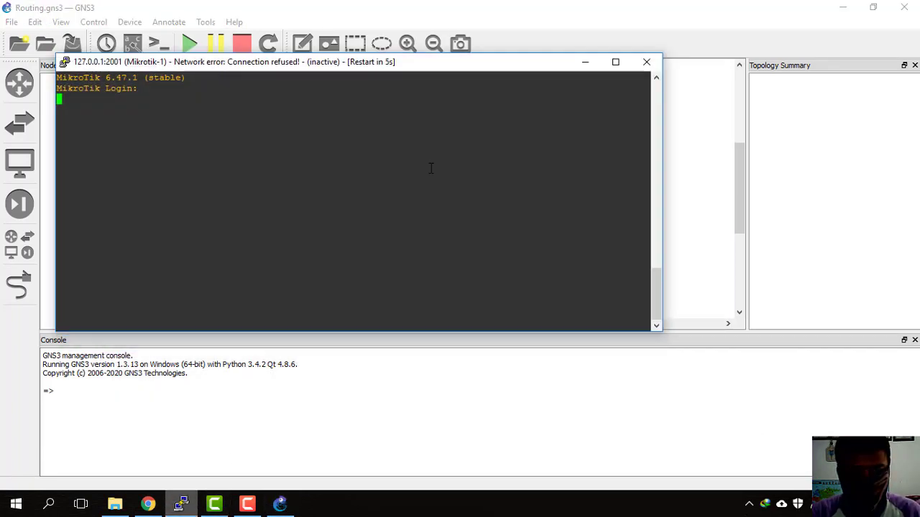
{"action": "left_click", "coordinate": [659, 65]}
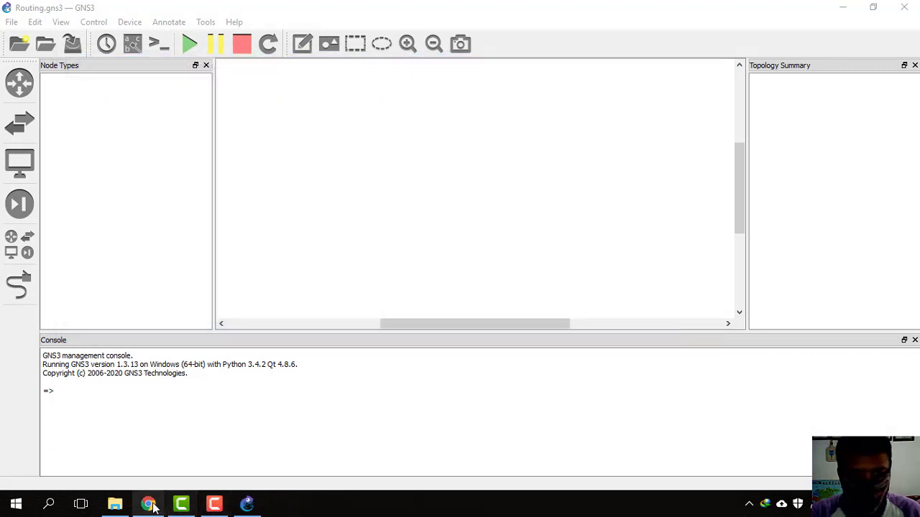
Step: Recheck the worksheet diagram, then list all device types in GNS3
{"action": "left_click", "coordinate": [244, 501]}
{"action": "scroll", "coordinate": [301, 344], "scroll_direction": "down", "scroll_amount": 1}
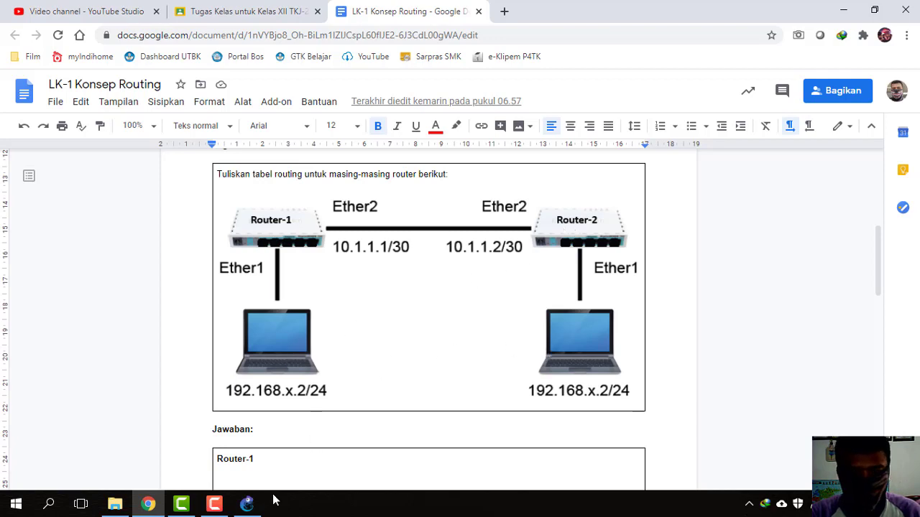
{"action": "left_click", "coordinate": [247, 504]}
{"action": "left_click", "coordinate": [19, 244]}
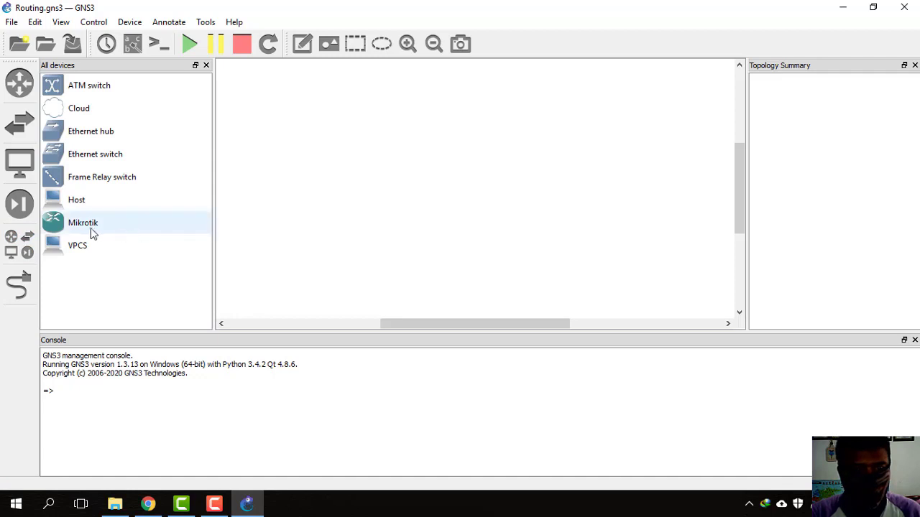
Step: Place Mikrotik-1 and Mikrotik-2 side by side on the canvas
{"action": "left_click_drag", "start_coordinate": [82, 228], "coordinate": [357, 166]}
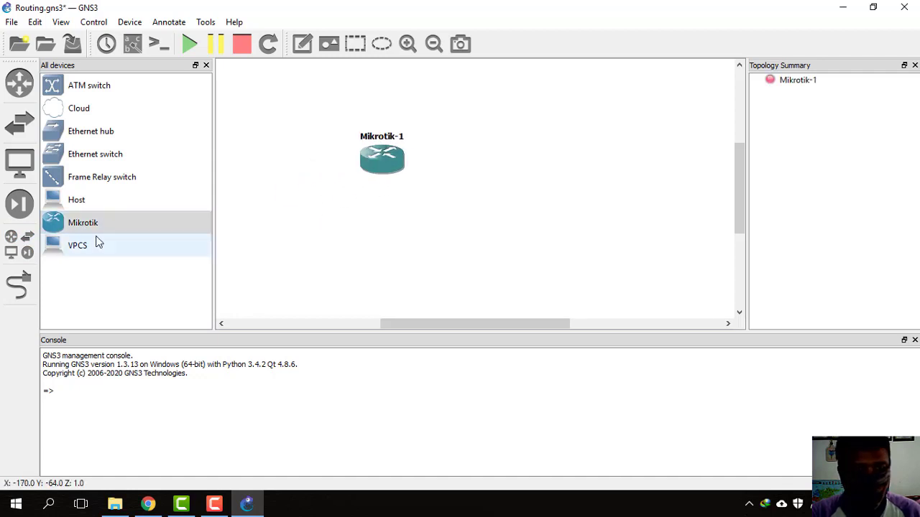
{"action": "left_click_drag", "start_coordinate": [101, 226], "coordinate": [570, 163]}
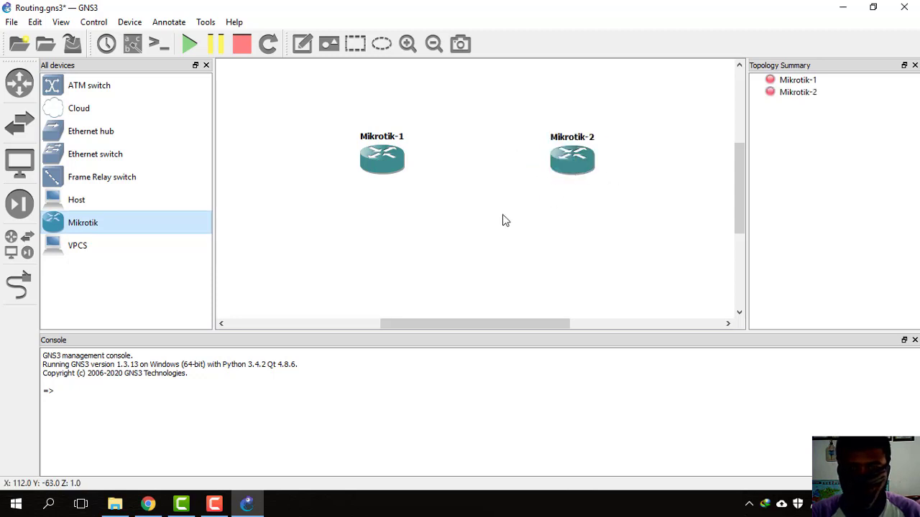
{"action": "left_click_drag", "start_coordinate": [399, 176], "coordinate": [391, 170]}
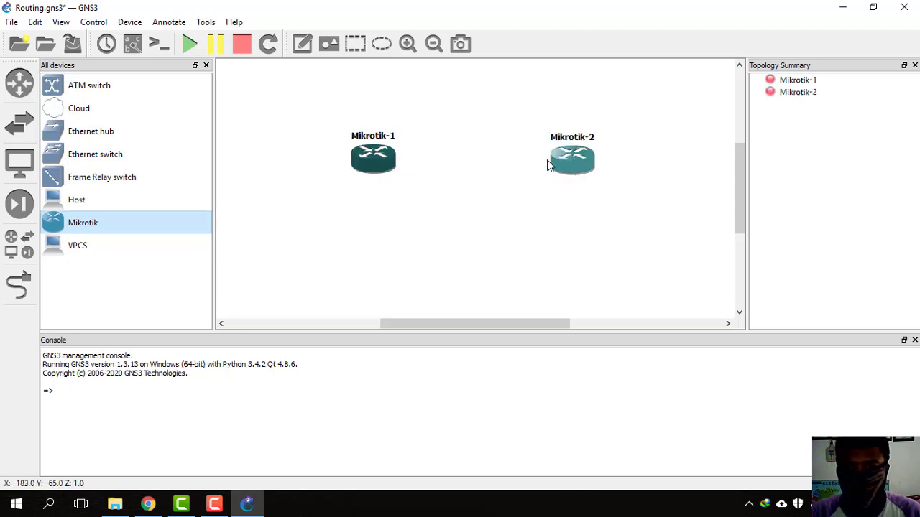
{"action": "left_click_drag", "start_coordinate": [560, 165], "coordinate": [555, 159]}
{"action": "left_click", "coordinate": [545, 190]}
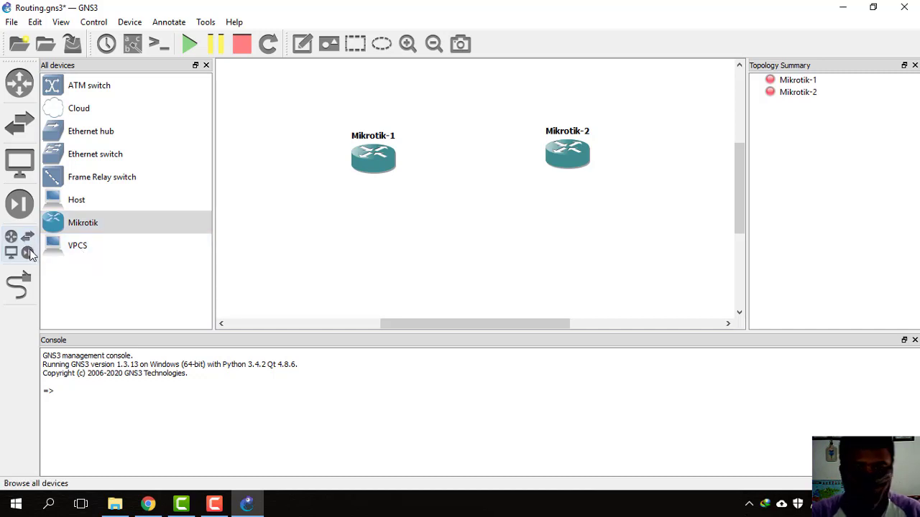
Step: Place Host1 and Host2 beneath the two routers
{"action": "left_click_drag", "start_coordinate": [78, 200], "coordinate": [593, 258]}
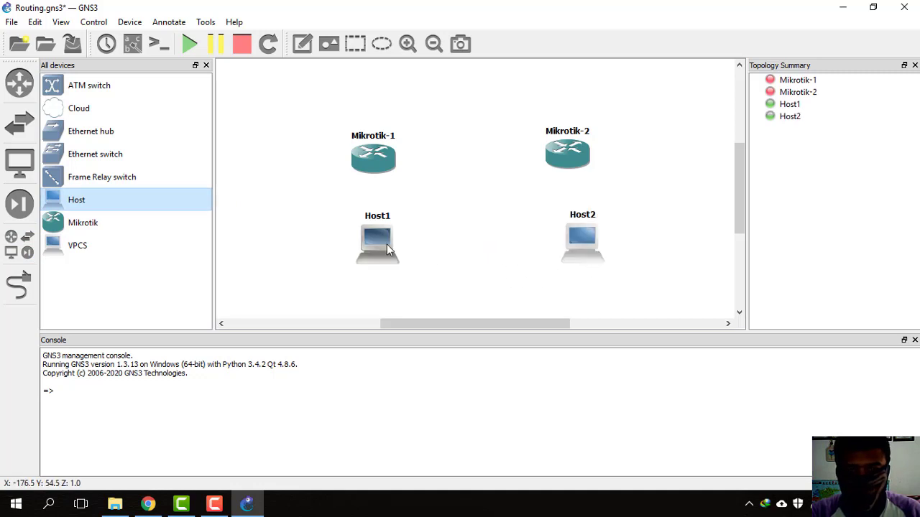
{"action": "left_click_drag", "start_coordinate": [387, 244], "coordinate": [378, 261]}
{"action": "left_click_drag", "start_coordinate": [601, 247], "coordinate": [586, 273]}
Step: Link Mikrotik-1 Ethernet0 to Mikrotik-2 Ethernet0
{"action": "left_click", "coordinate": [27, 282]}
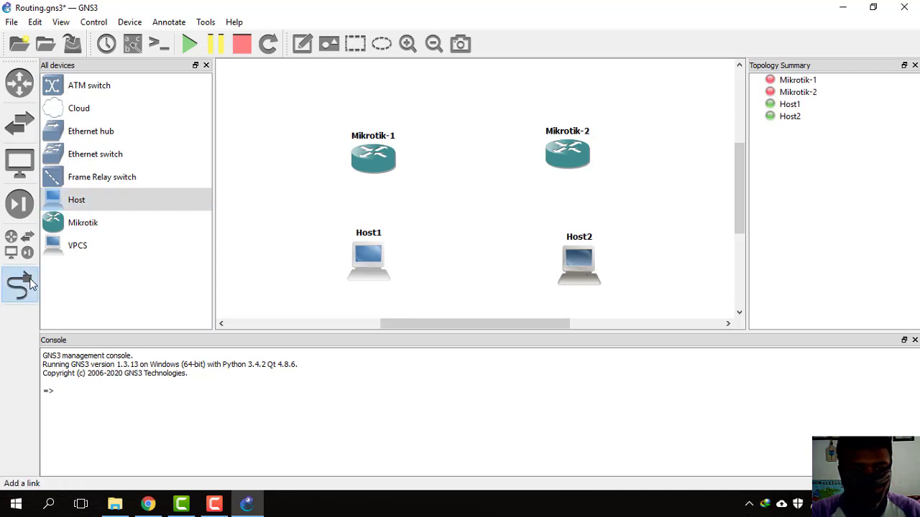
{"action": "left_click", "coordinate": [375, 159]}
{"action": "left_click", "coordinate": [420, 169]}
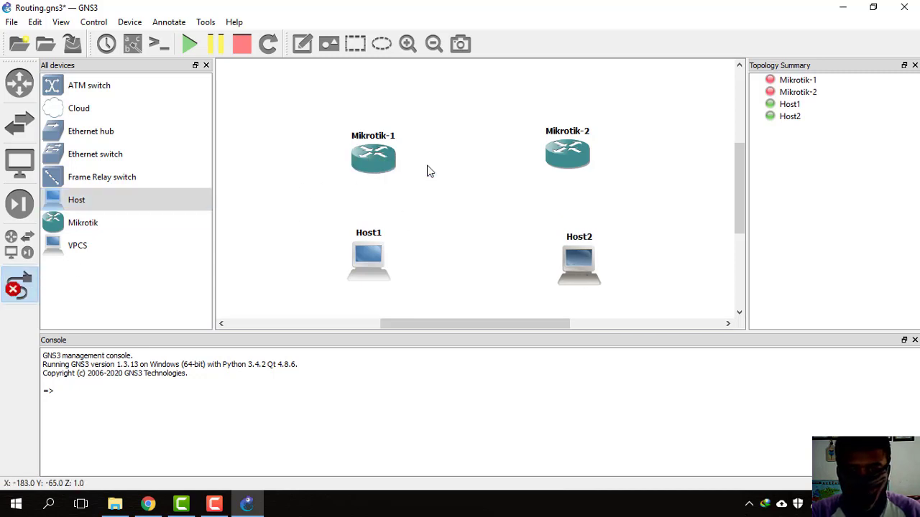
{"action": "left_click", "coordinate": [561, 153]}
{"action": "left_click", "coordinate": [579, 161]}
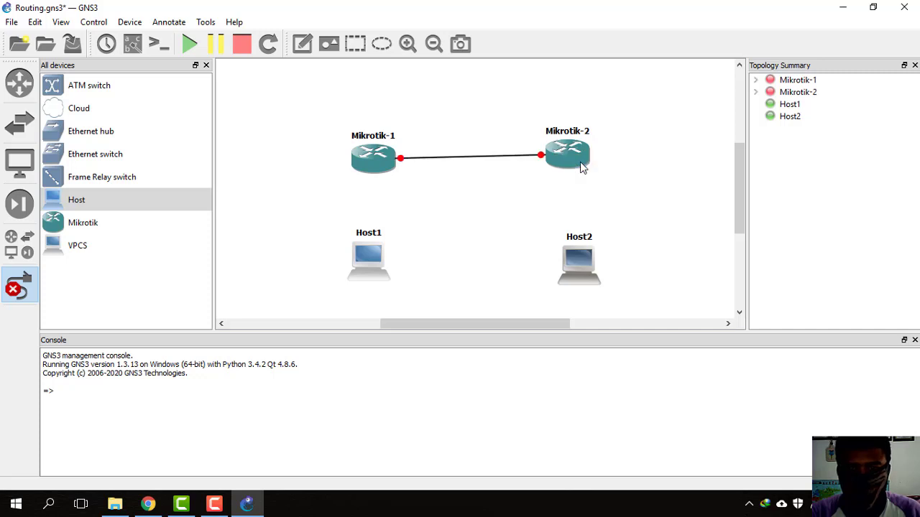
Step: Attempt to link Mikrotik-1 Ethernet1 to Host1, then abandon the failed link
{"action": "left_click", "coordinate": [380, 173]}
{"action": "left_click", "coordinate": [396, 190]}
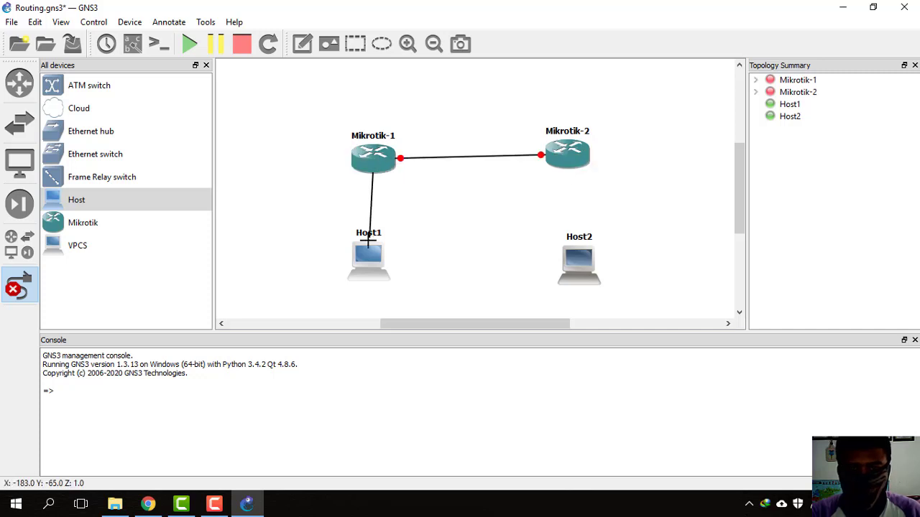
{"action": "left_click", "coordinate": [368, 253]}
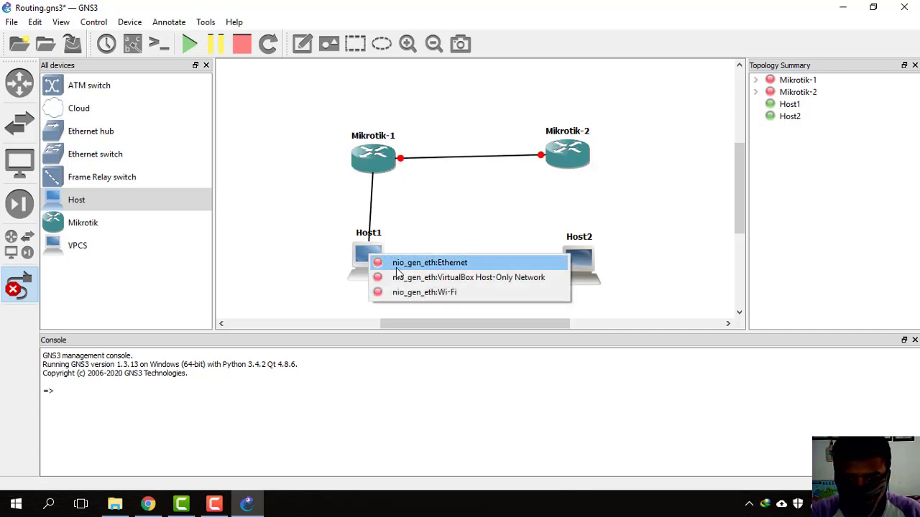
{"action": "left_click", "coordinate": [396, 267]}
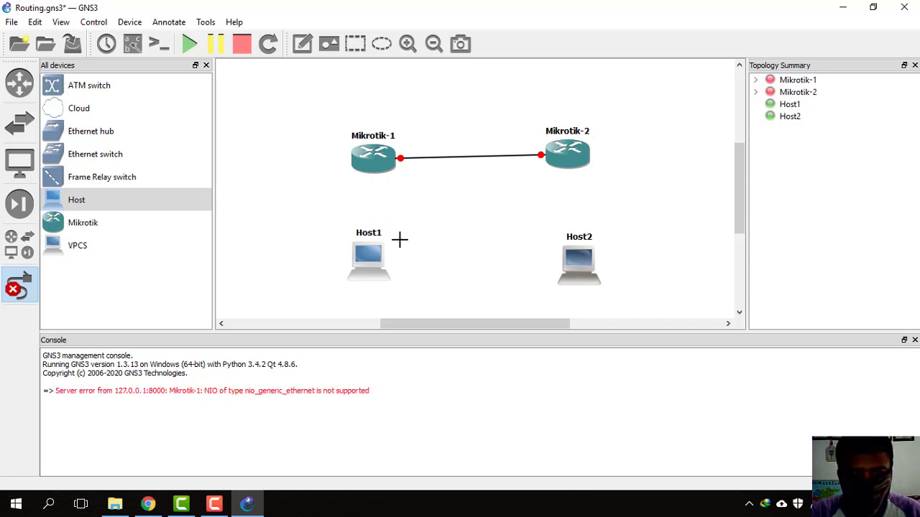
{"action": "left_click", "coordinate": [367, 263]}
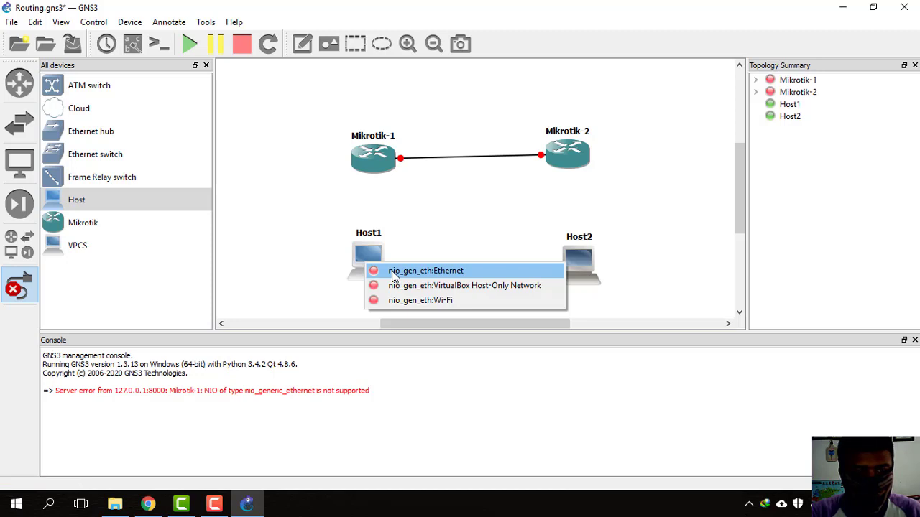
{"action": "left_click", "coordinate": [398, 205]}
{"action": "right_click", "coordinate": [384, 237]}
Step: Delete Host1 and Host2 from the topology
{"action": "right_click", "coordinate": [383, 248]}
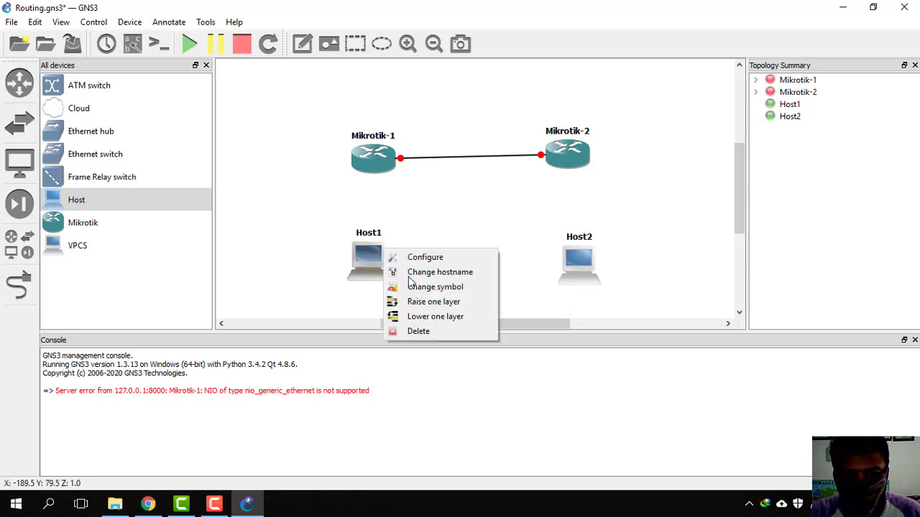
{"action": "left_click", "coordinate": [417, 328]}
{"action": "left_click", "coordinate": [470, 268]}
{"action": "right_click", "coordinate": [572, 264]}
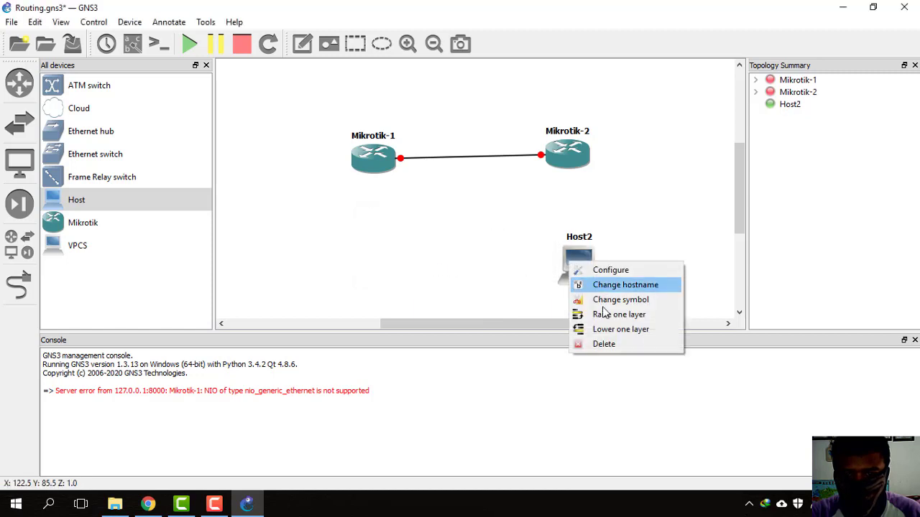
{"action": "left_click", "coordinate": [602, 344]}
{"action": "left_click", "coordinate": [470, 266]}
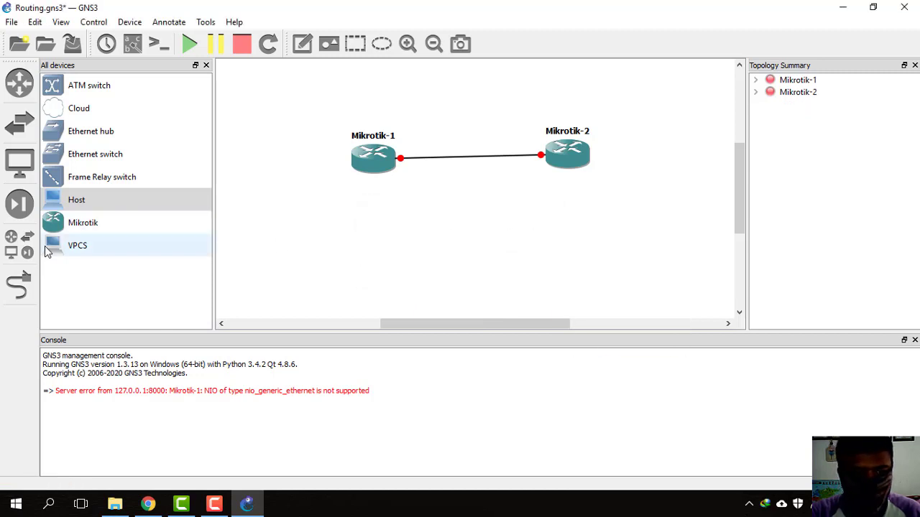
Step: Add VPCS PC1 and PC2, linking each router's Ethernet1 to its PC's Ethernet0
{"action": "left_click_drag", "start_coordinate": [77, 246], "coordinate": [379, 276]}
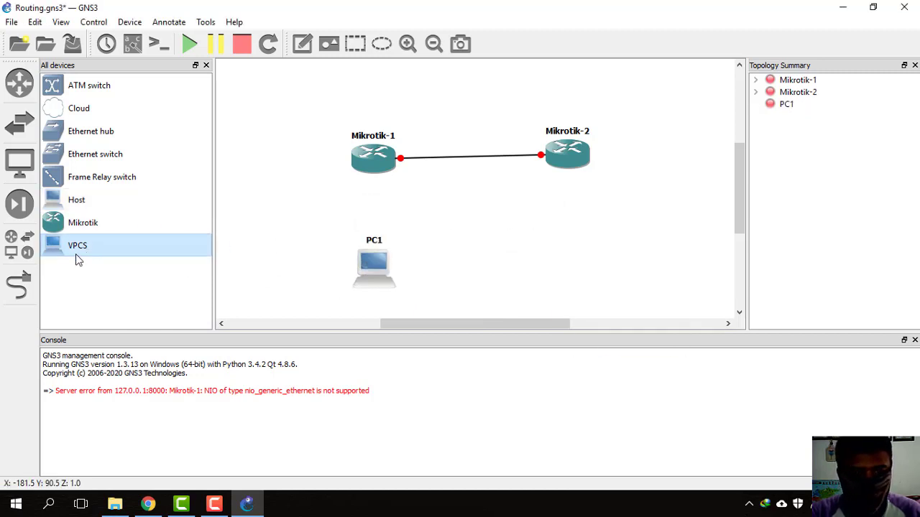
{"action": "left_click_drag", "start_coordinate": [76, 253], "coordinate": [578, 280]}
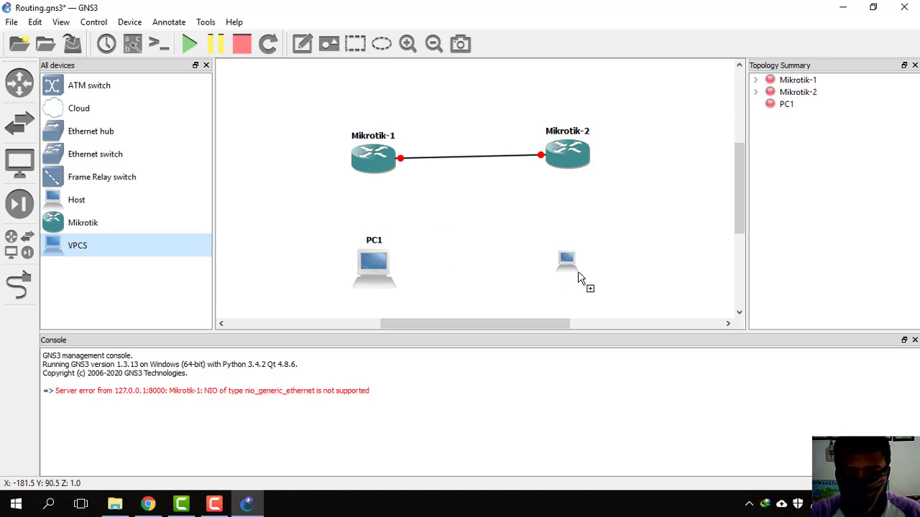
{"action": "left_click", "coordinate": [20, 285]}
{"action": "left_click", "coordinate": [376, 167]}
{"action": "left_click", "coordinate": [390, 191]}
{"action": "left_click", "coordinate": [372, 259]}
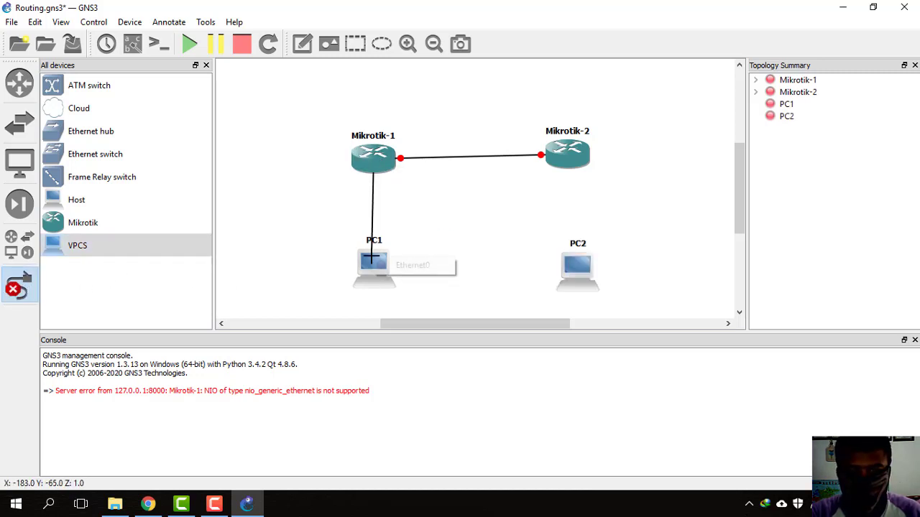
{"action": "left_click", "coordinate": [415, 265]}
{"action": "left_click", "coordinate": [571, 152]}
{"action": "left_click", "coordinate": [600, 172]}
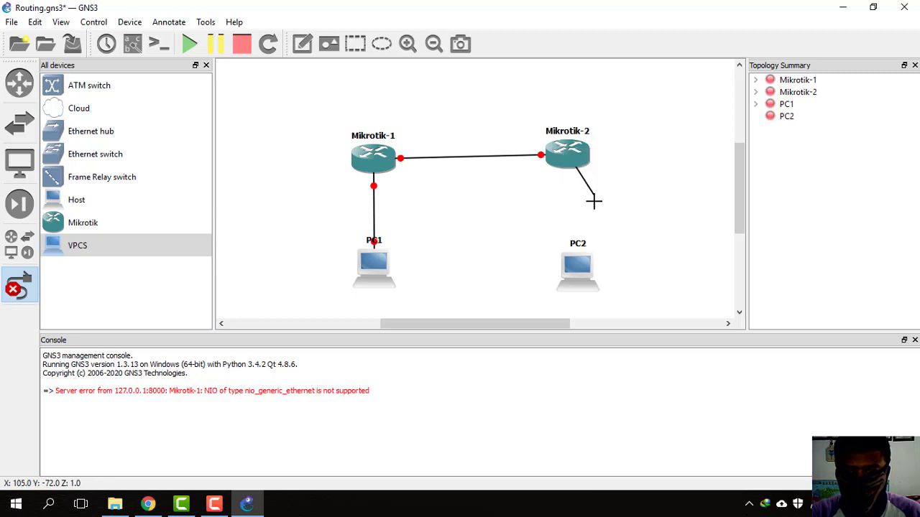
{"action": "left_click", "coordinate": [577, 265]}
{"action": "left_click", "coordinate": [587, 269]}
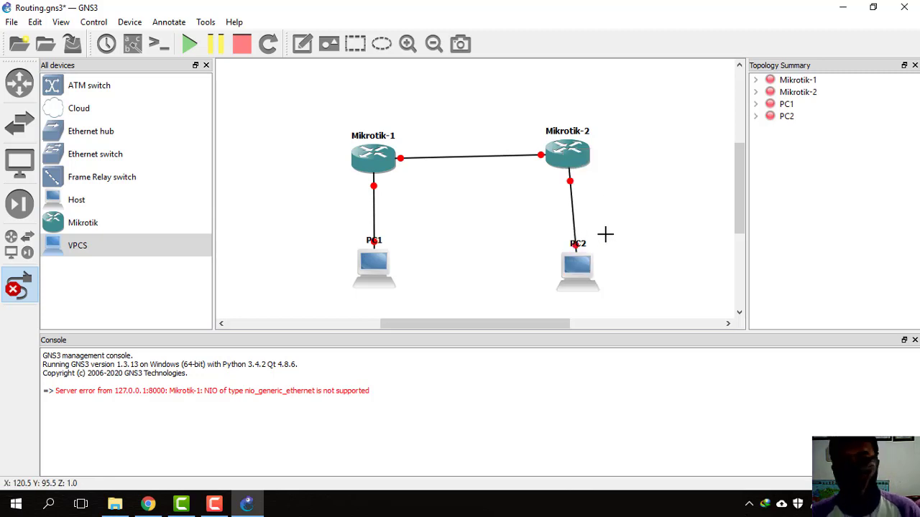
{"action": "key", "text": "Escape"}
Step: Align Mikrotik-1 above PC1 and Mikrotik-2 above PC2 so links run straight down
{"action": "left_click_drag", "start_coordinate": [586, 272], "coordinate": [579, 272]}
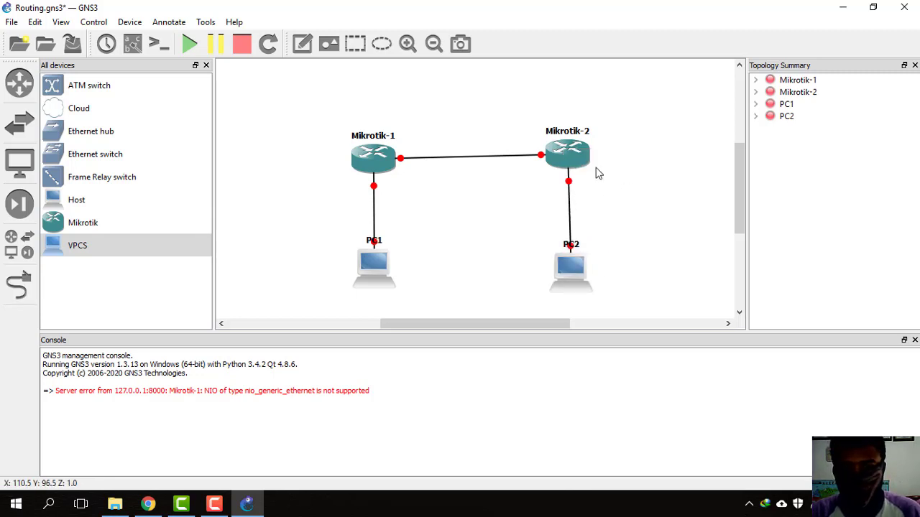
{"action": "left_click_drag", "start_coordinate": [580, 162], "coordinate": [580, 167]}
{"action": "left_click", "coordinate": [422, 146]}
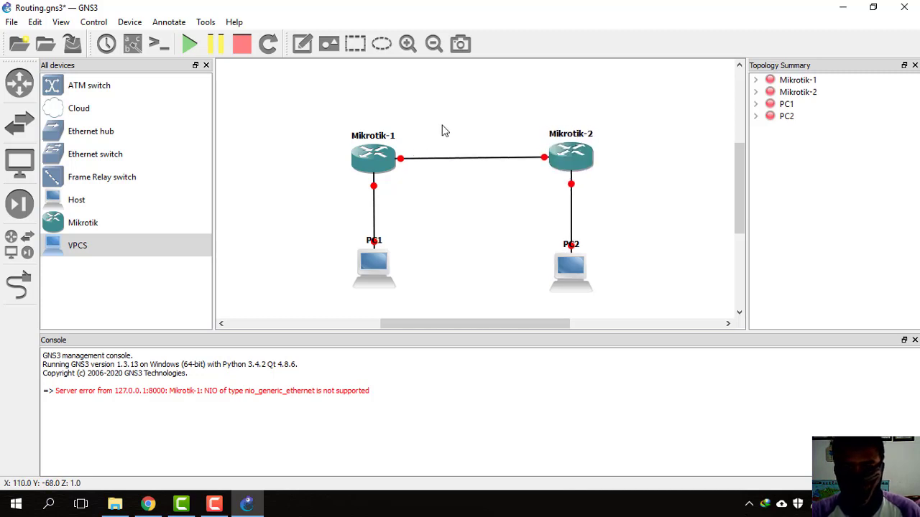
{"action": "left_click_drag", "start_coordinate": [373, 268], "coordinate": [324, 269]}
{"action": "left_click", "coordinate": [352, 175]}
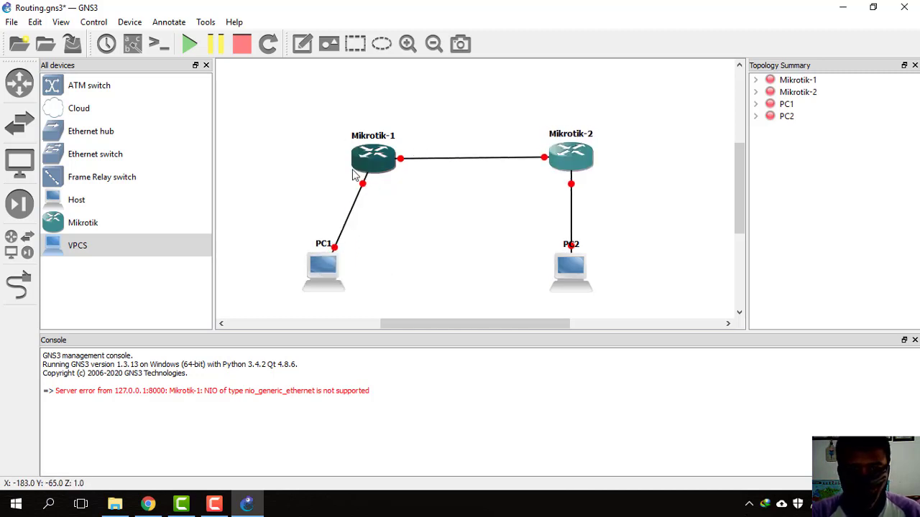
{"action": "left_click_drag", "start_coordinate": [353, 173], "coordinate": [322, 172]}
{"action": "left_click", "coordinate": [383, 125]}
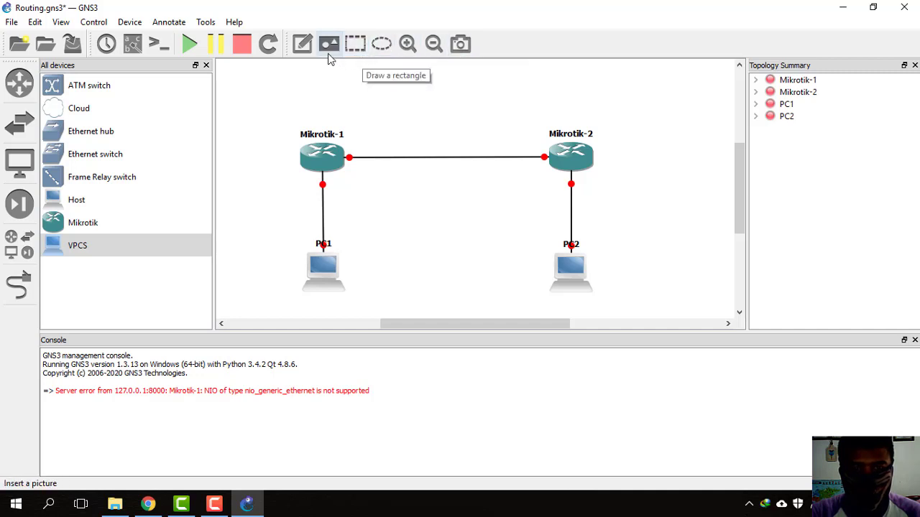
Step: Add a 10.1.1.1/30 note beside Mikrotik-1 on the router link
{"action": "left_click", "coordinate": [302, 47]}
{"action": "left_click", "coordinate": [356, 142]}
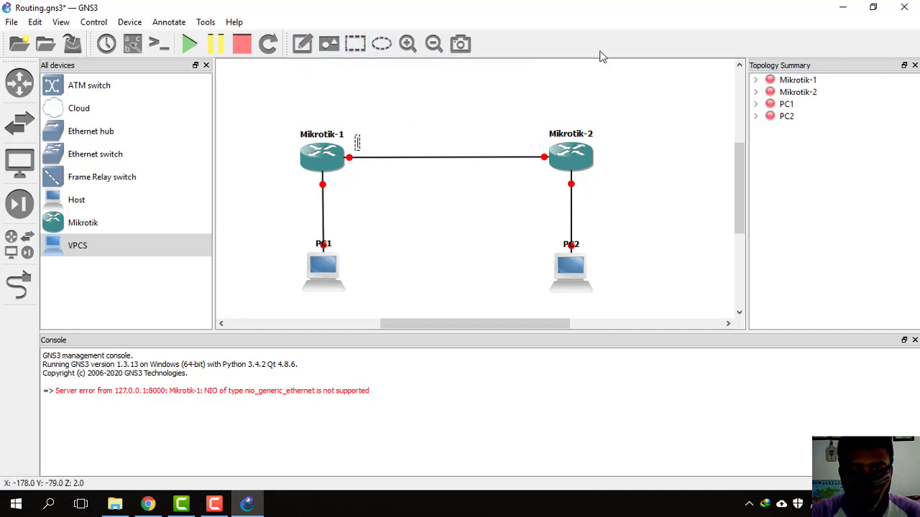
{"action": "type", "text": "10.10"}
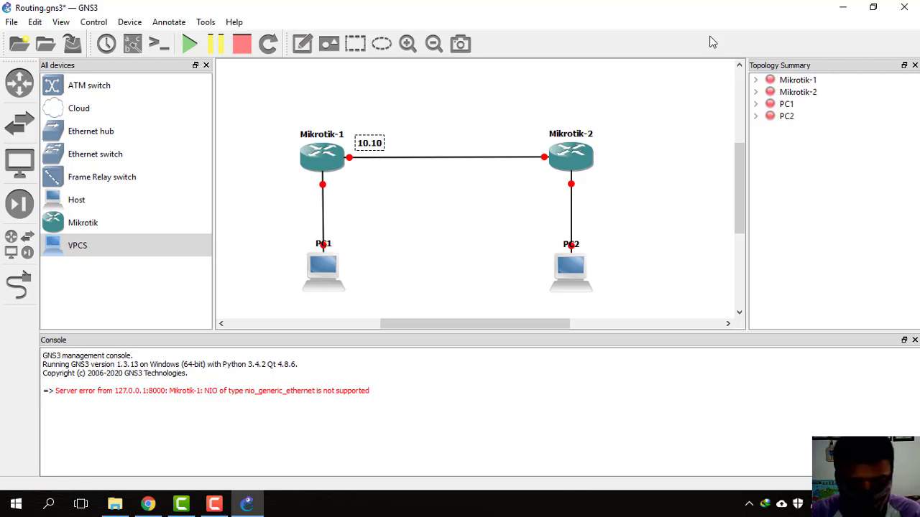
{"action": "key", "text": "alt+Tab"}
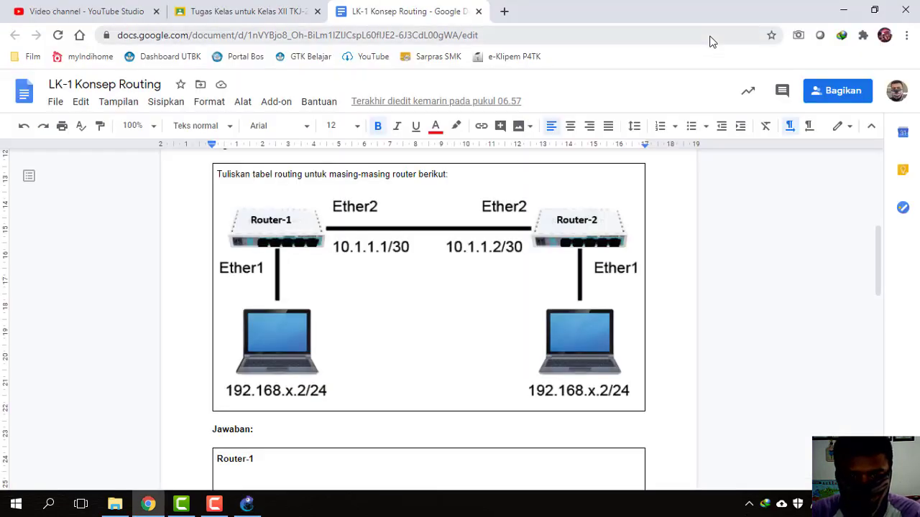
{"action": "key", "text": "alt+Tab"}
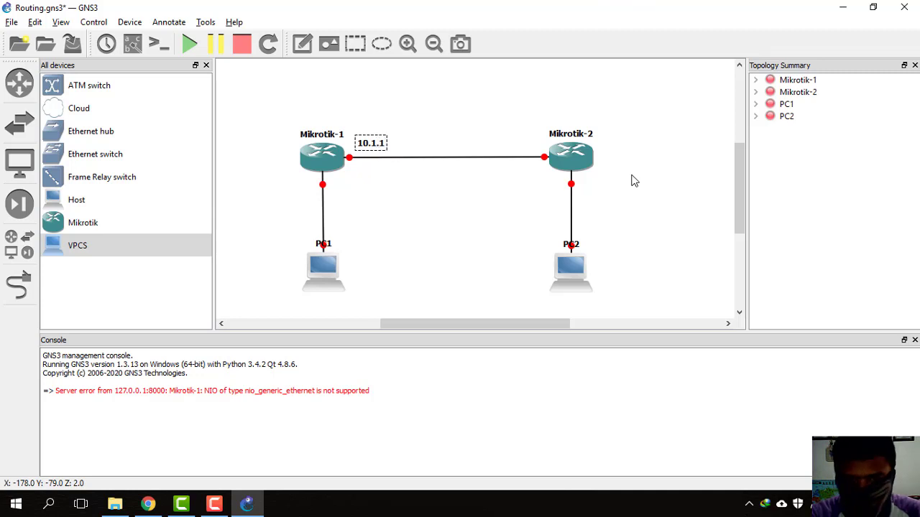
{"action": "type", "text": ".1"}
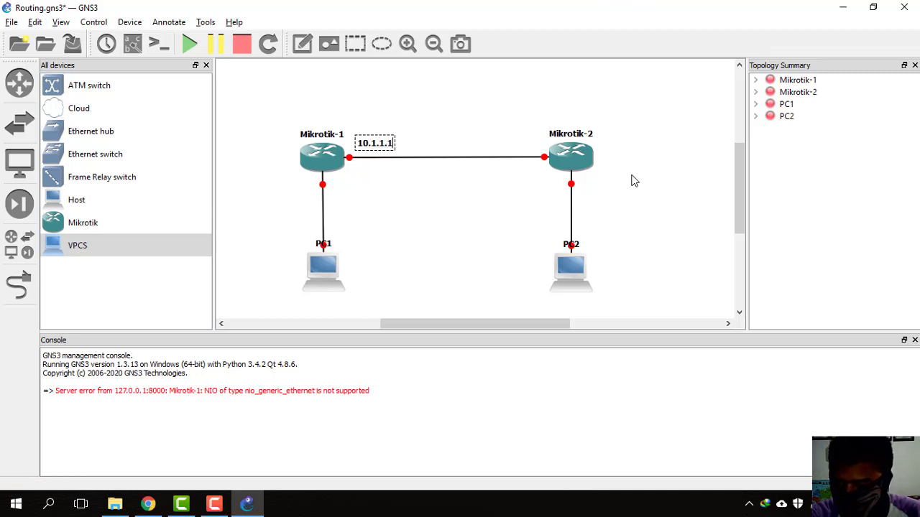
{"action": "type", "text": "/30"}
{"action": "left_click", "coordinate": [532, 131]}
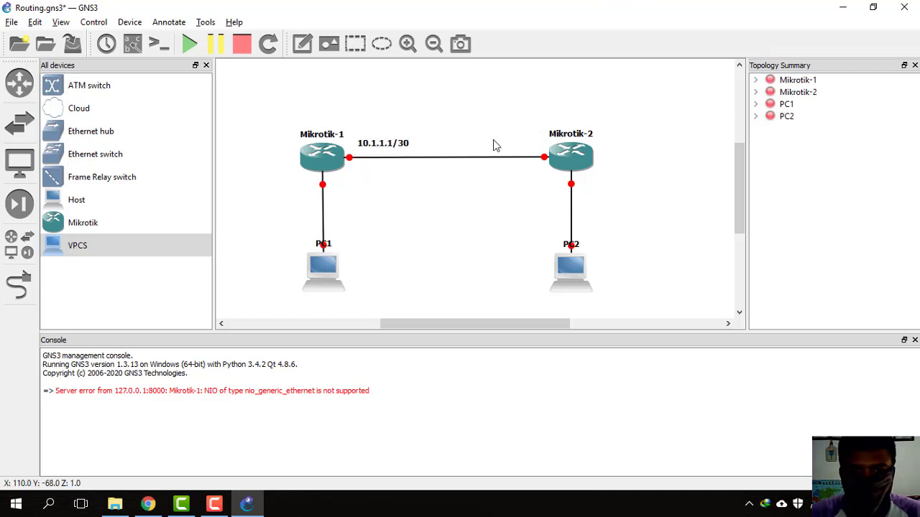
Step: Add a 10.1.1.2/30 note beside Mikrotik-2 above the router link
{"action": "left_click", "coordinate": [302, 44]}
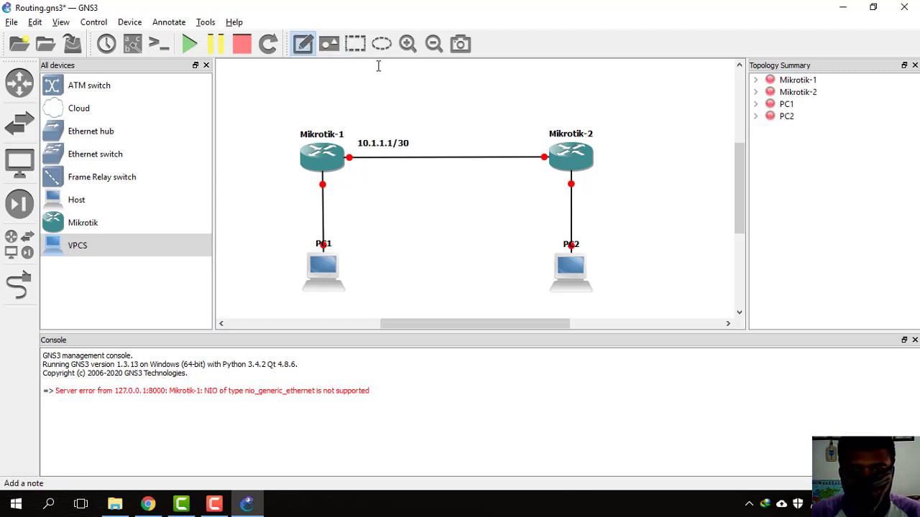
{"action": "left_click", "coordinate": [498, 144]}
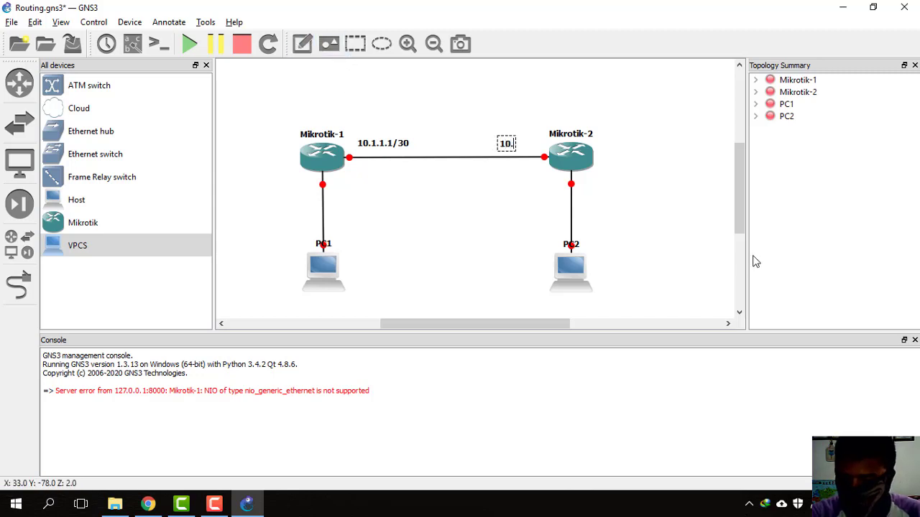
{"action": "type", "text": "10.1.1.1"}
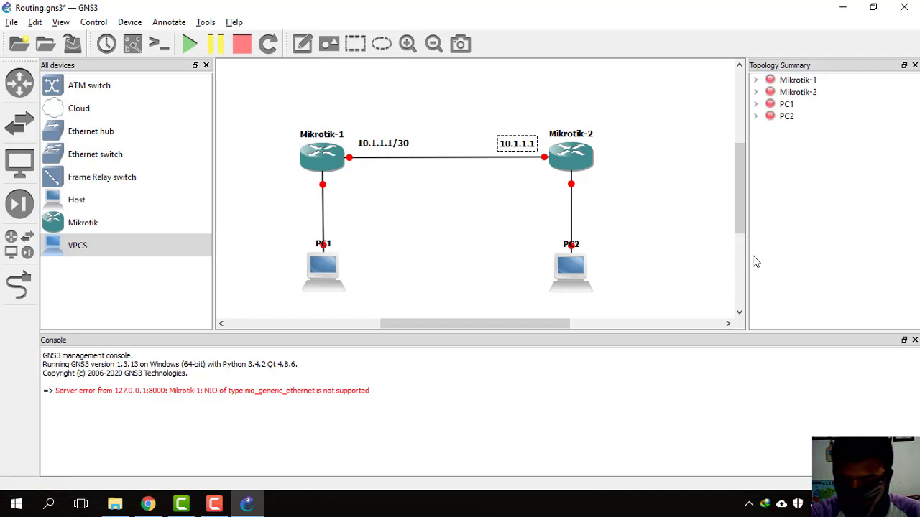
{"action": "key", "text": "BackSpace"}
{"action": "type", "text": "2/"}
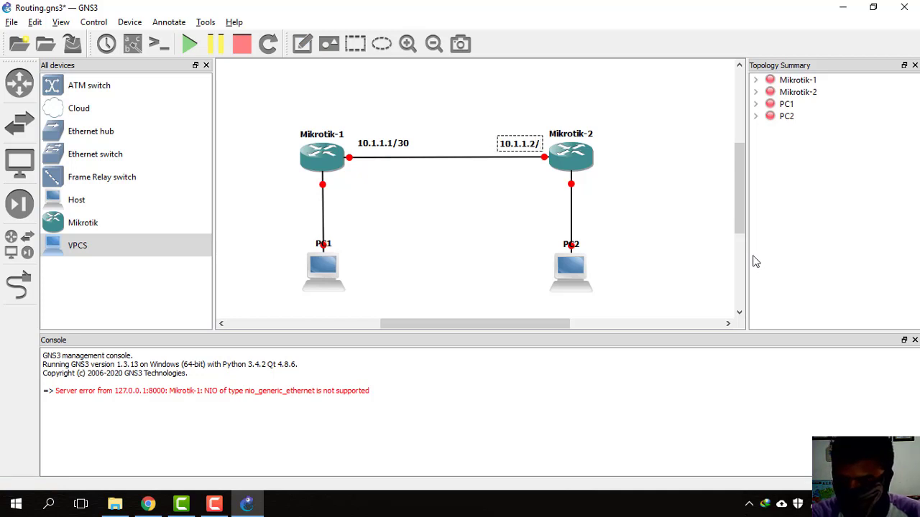
{"action": "type", "text": "30"}
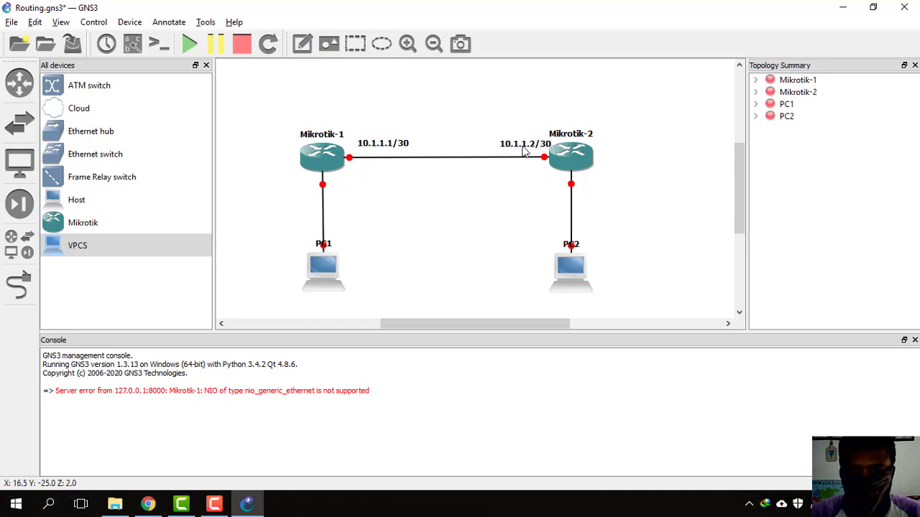
{"action": "left_click_drag", "start_coordinate": [525, 144], "coordinate": [516, 142]}
{"action": "left_click", "coordinate": [573, 156]}
{"action": "left_click", "coordinate": [673, 143]}
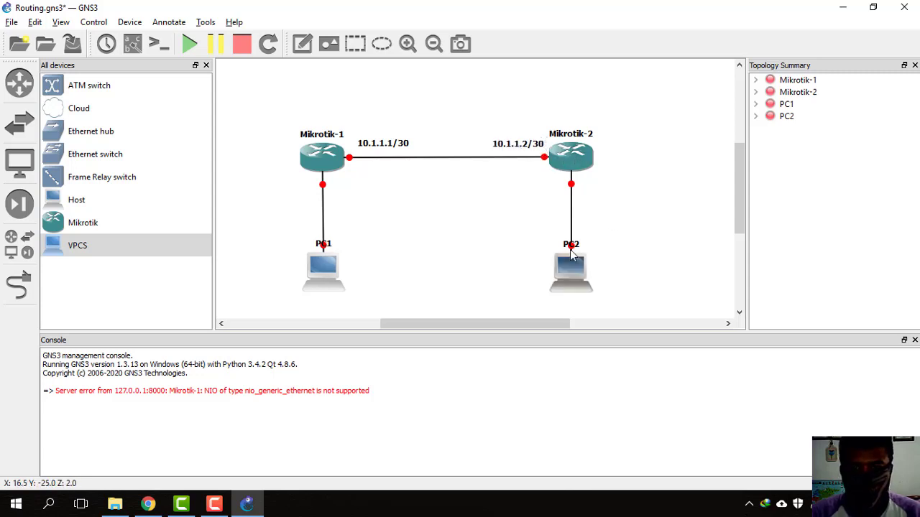
Step: Label Mikrotik-1's link to PC1 with 192.168.0.1/24 on its left side
{"action": "left_click", "coordinate": [303, 44]}
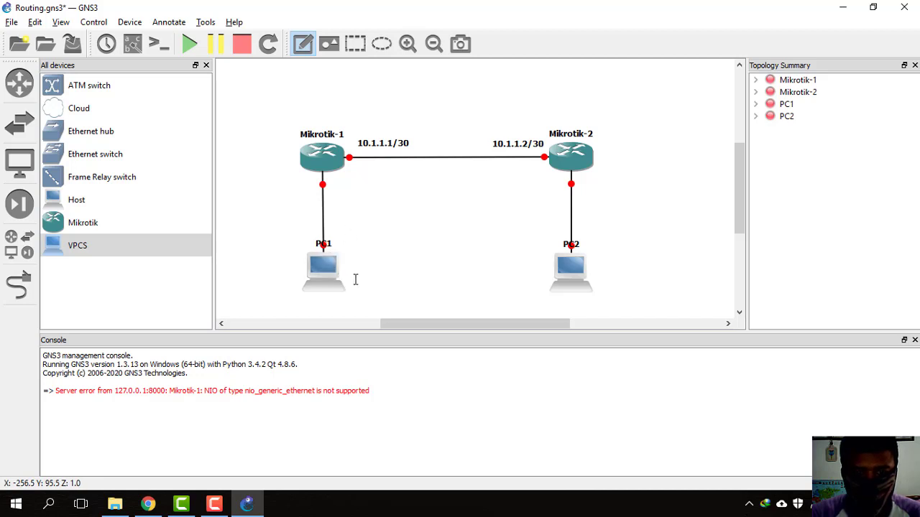
{"action": "left_click", "coordinate": [330, 182]}
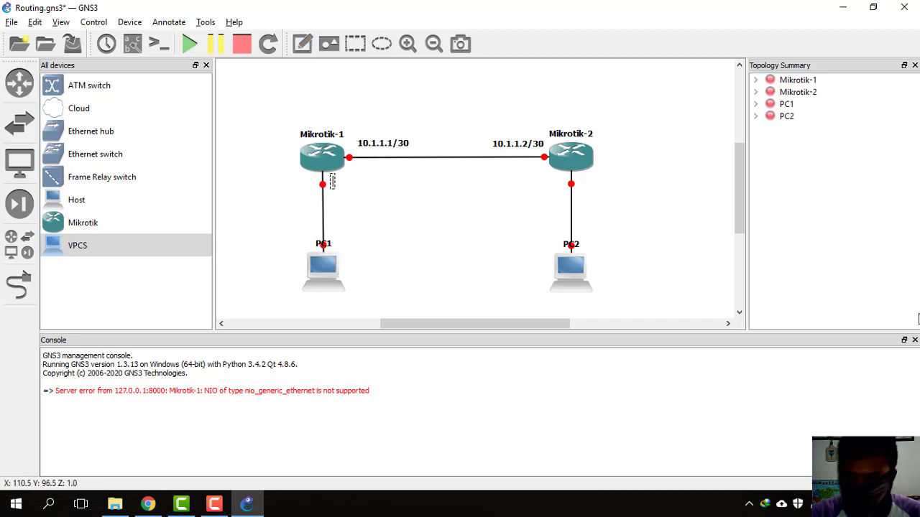
{"action": "type", "text": "192.168"}
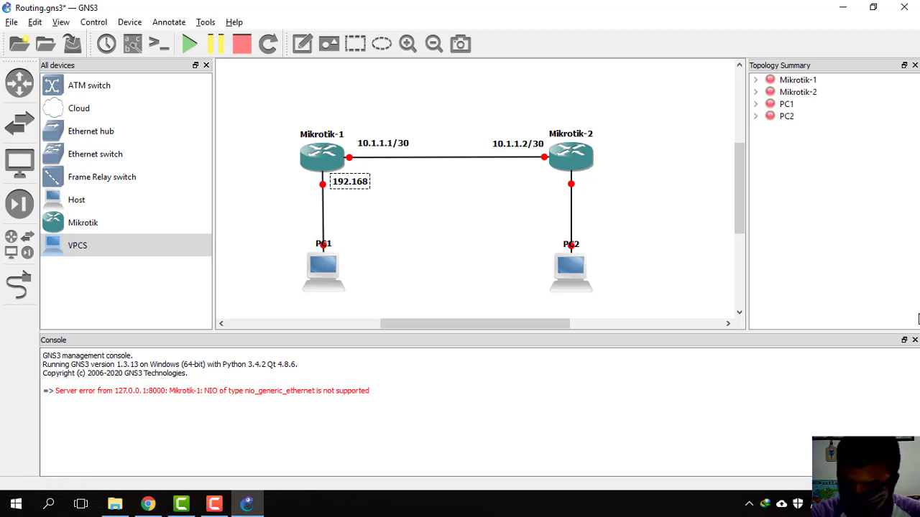
{"action": "type", "text": ".0.1"}
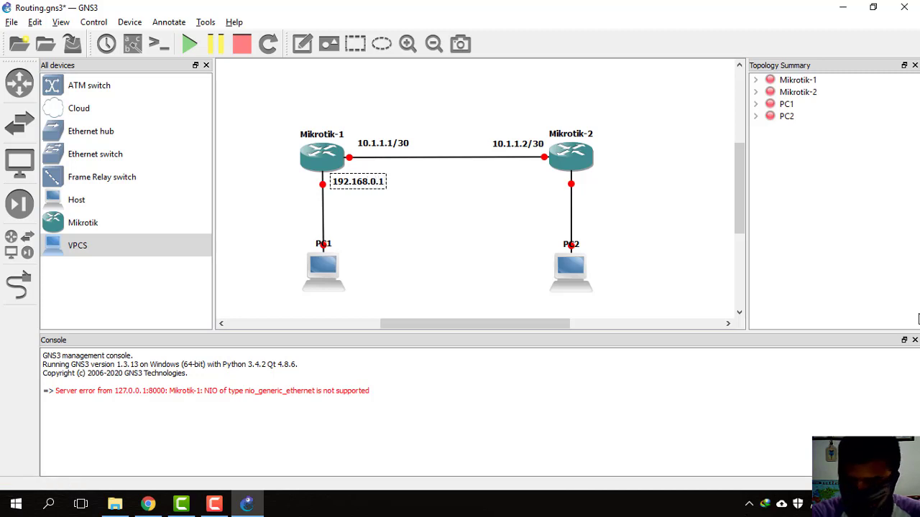
{"action": "type", "text": "/"}
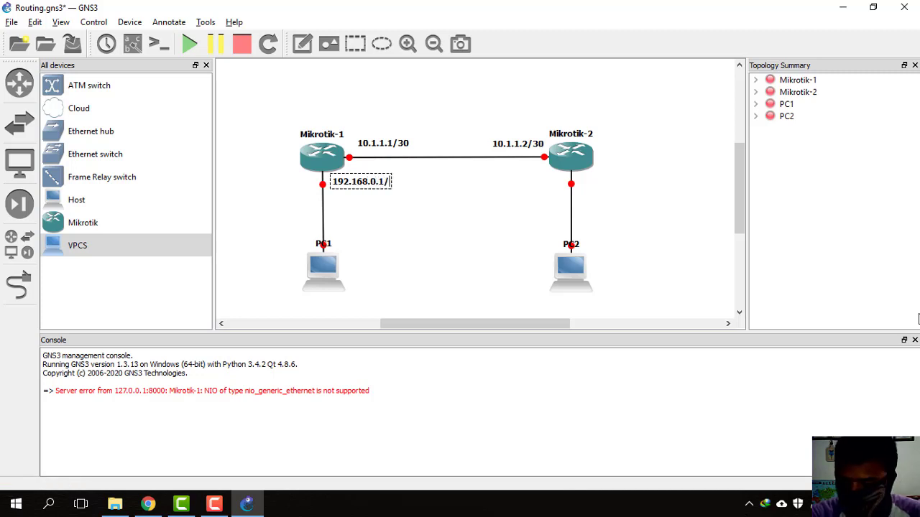
{"action": "type", "text": "24"}
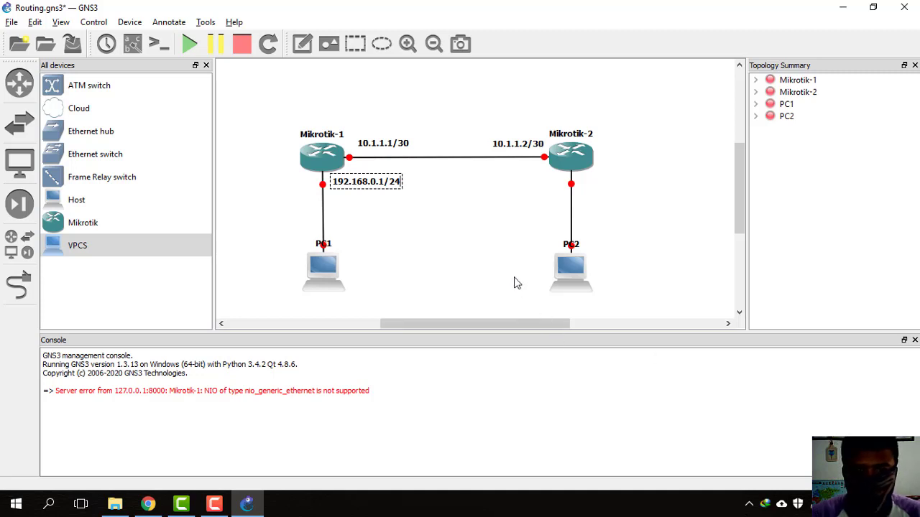
{"action": "left_click_drag", "start_coordinate": [366, 187], "coordinate": [278, 190]}
{"action": "left_click", "coordinate": [398, 185]}
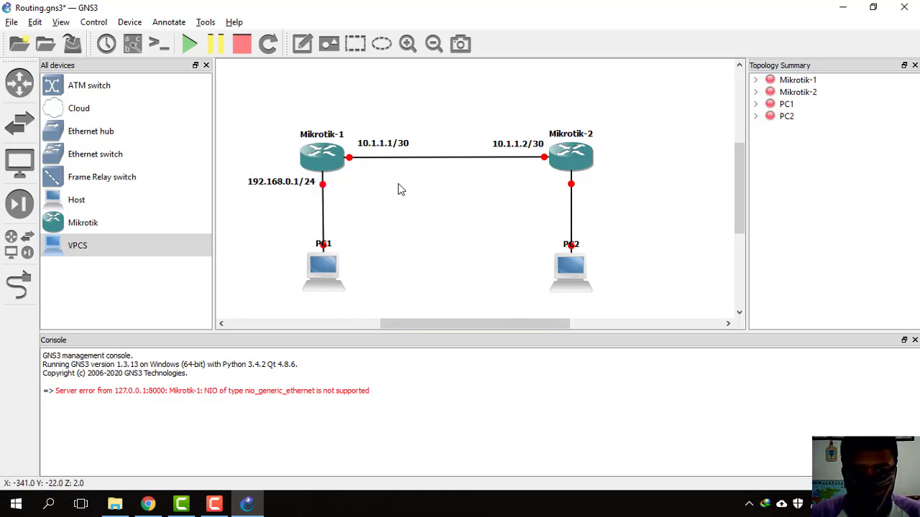
Step: Label Mikrotik-2's link to PC2 with 192.168.1.1/24
{"action": "left_click", "coordinate": [307, 56]}
{"action": "left_click", "coordinate": [585, 182]}
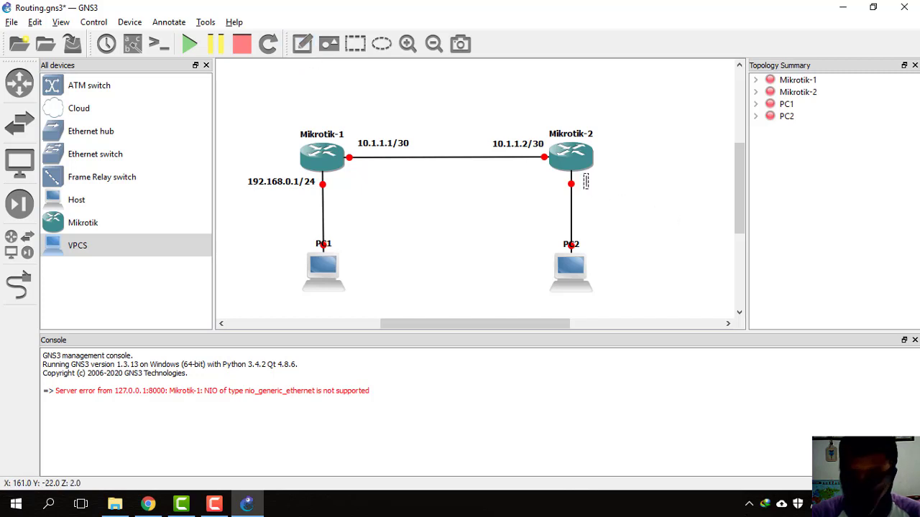
{"action": "type", "text": "192.168."}
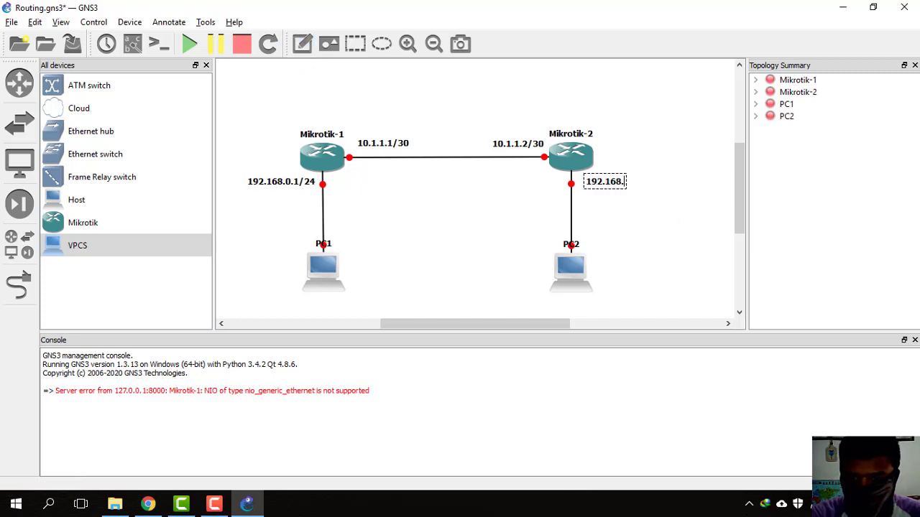
{"action": "type", "text": "1."}
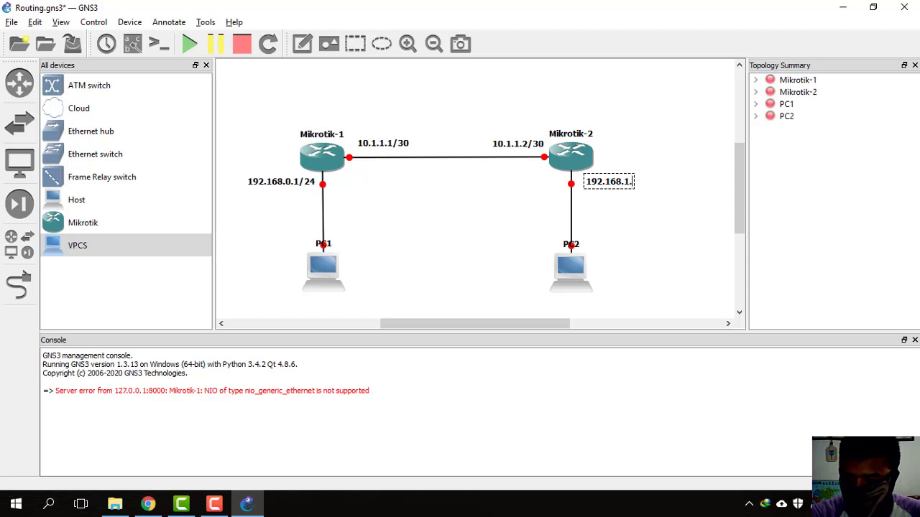
{"action": "type", "text": "1/"}
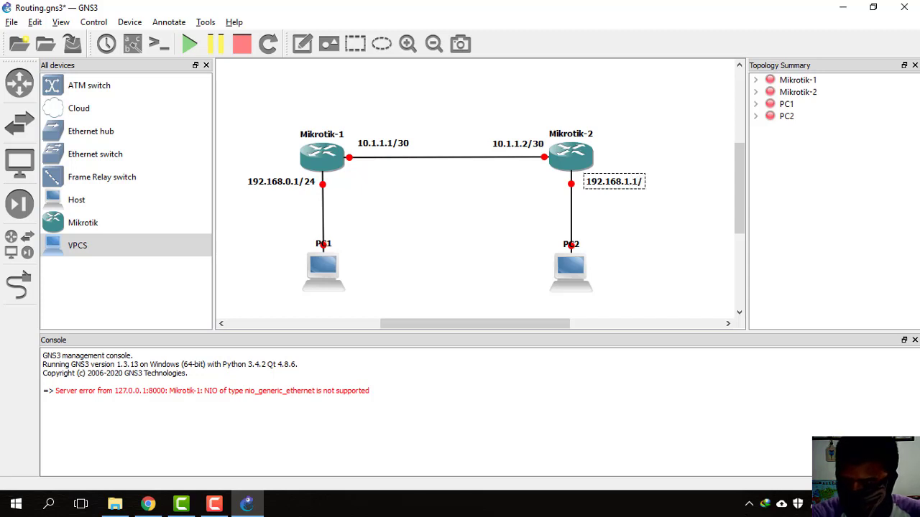
{"action": "type", "text": "24"}
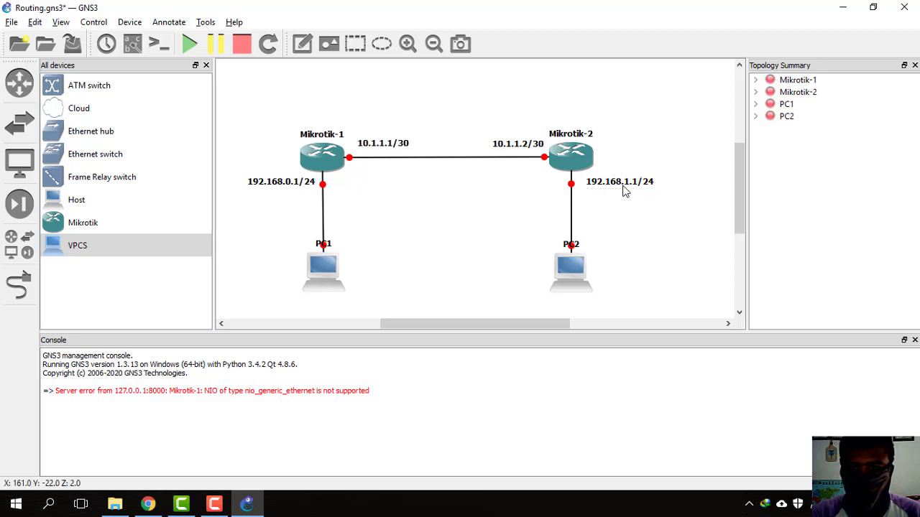
{"action": "left_click_drag", "start_coordinate": [624, 189], "coordinate": [618, 188]}
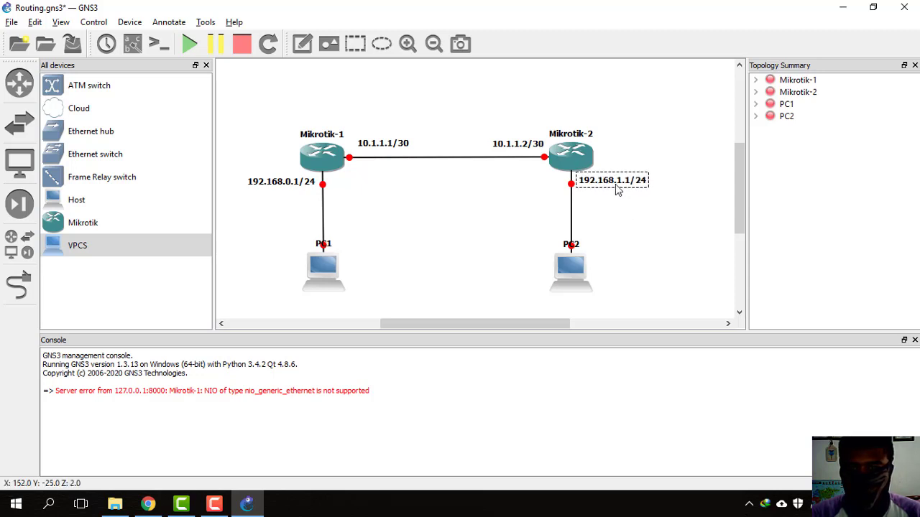
{"action": "left_click", "coordinate": [626, 219]}
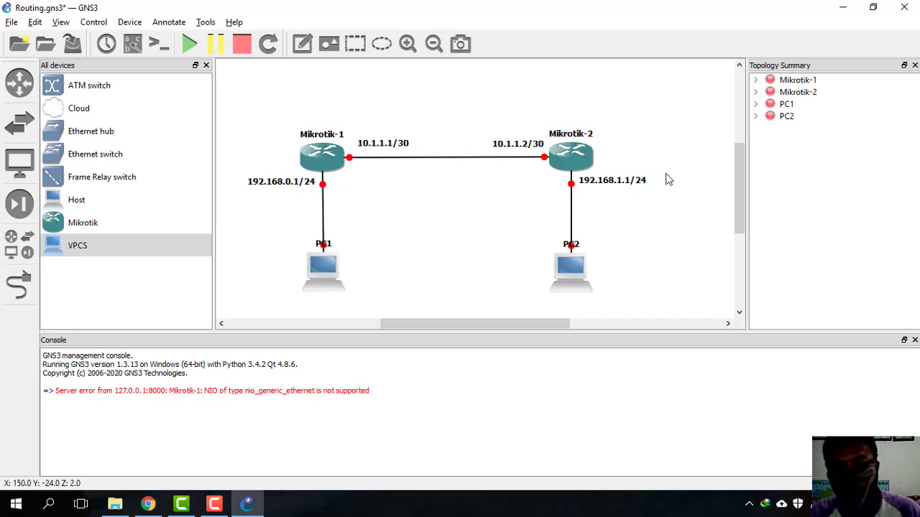
Step: Start Mikrotik-1, Mikrotik-2, PC1 and PC2 one after another via their context menus
{"action": "right_click", "coordinate": [332, 152]}
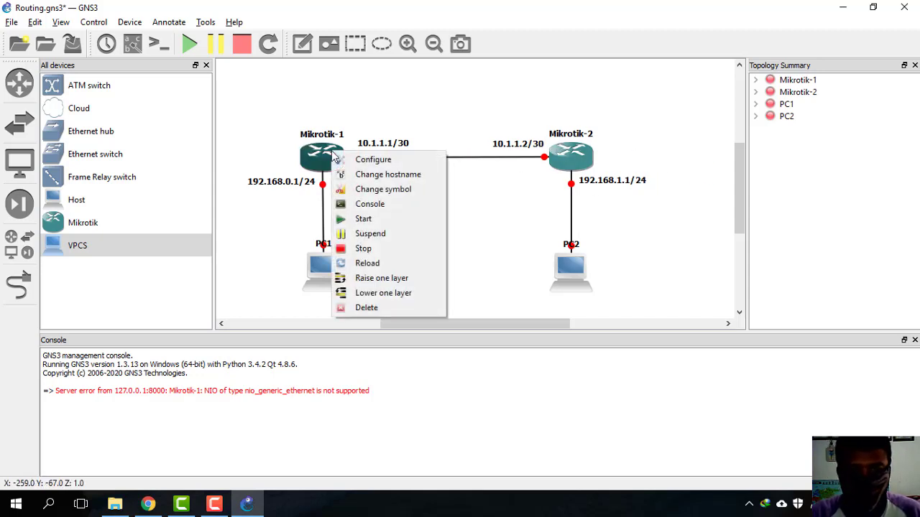
{"action": "left_click", "coordinate": [290, 238]}
{"action": "right_click", "coordinate": [314, 152]}
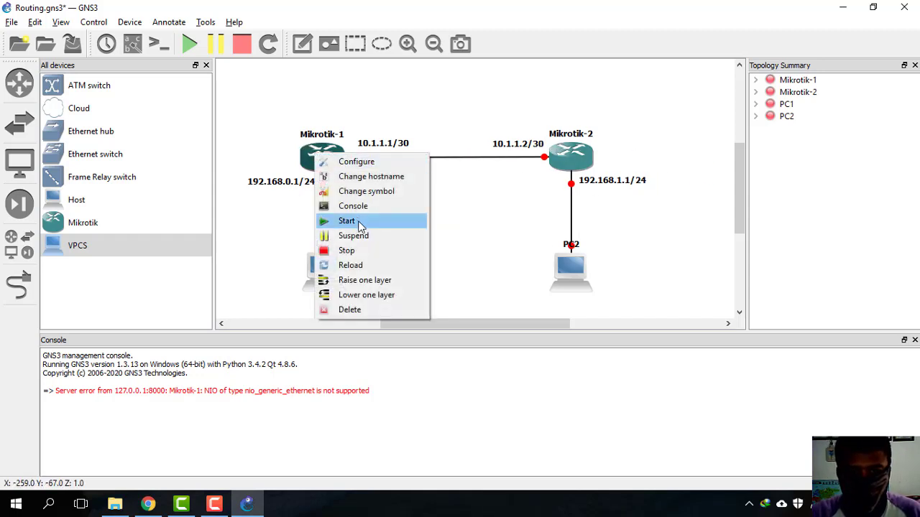
{"action": "left_click", "coordinate": [359, 222]}
{"action": "right_click", "coordinate": [573, 167]}
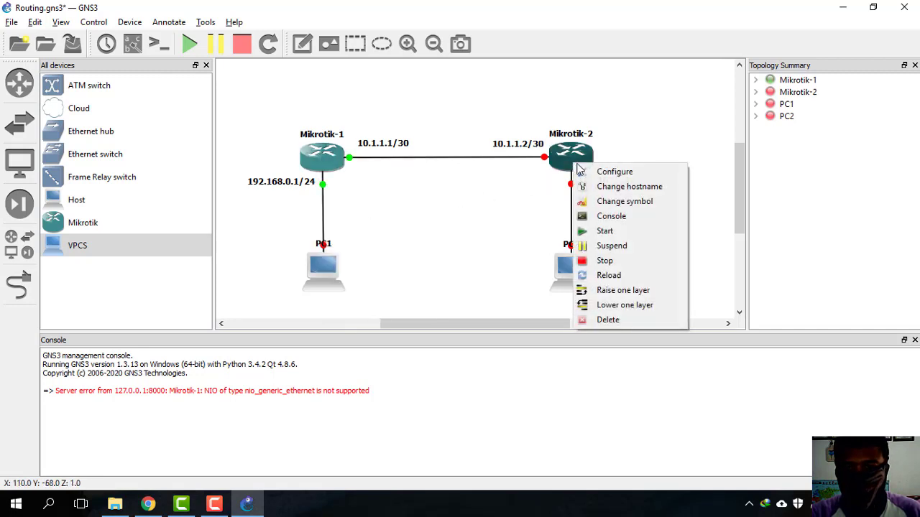
{"action": "left_click", "coordinate": [604, 228]}
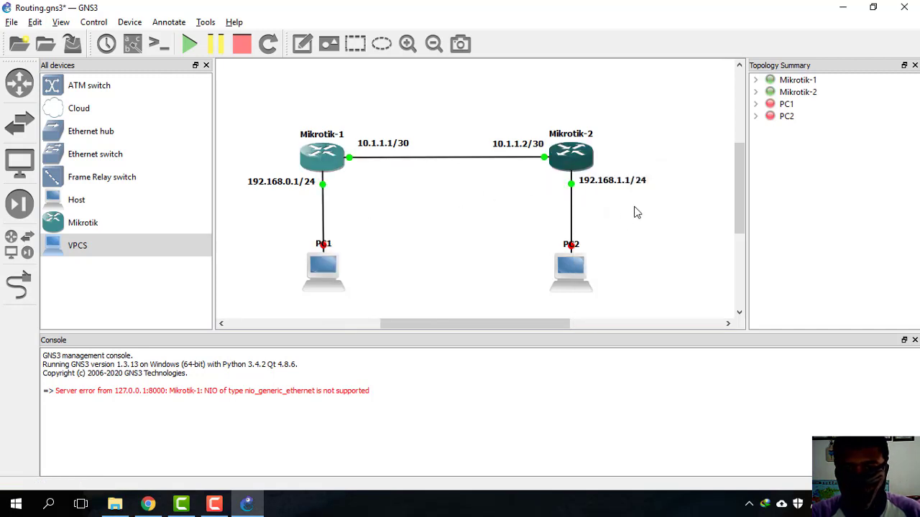
{"action": "right_click", "coordinate": [326, 267]}
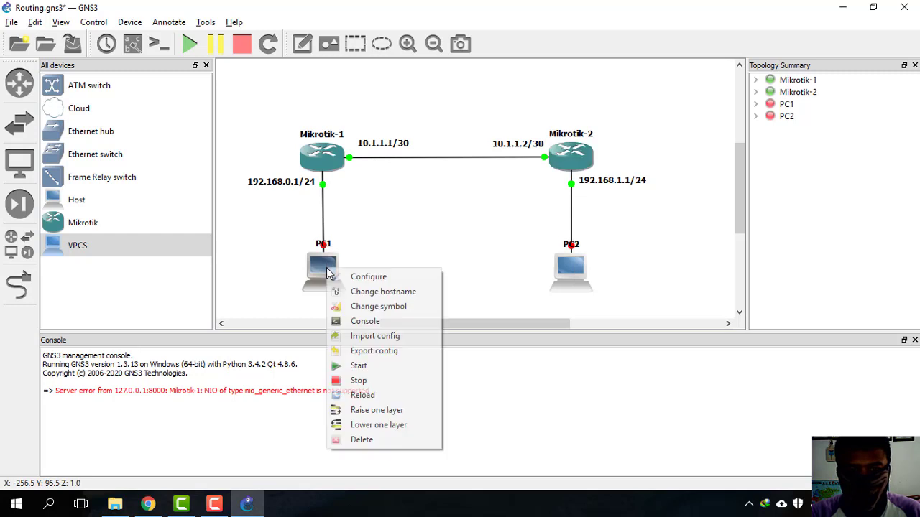
{"action": "left_click", "coordinate": [356, 363]}
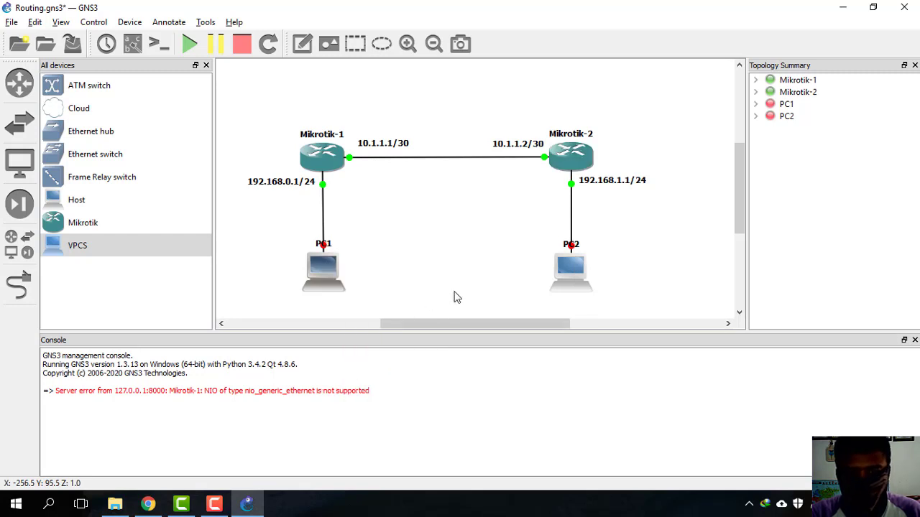
{"action": "right_click", "coordinate": [559, 274]}
{"action": "left_click", "coordinate": [584, 370]}
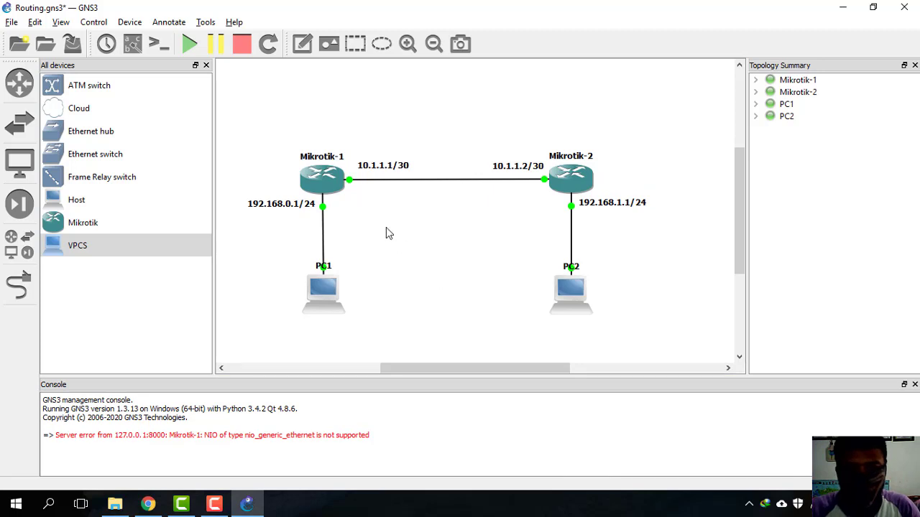
Step: Open Mikrotik-1's console and log in as admin with an empty password, answering n
{"action": "right_click", "coordinate": [321, 182]}
{"action": "left_click", "coordinate": [280, 152]}
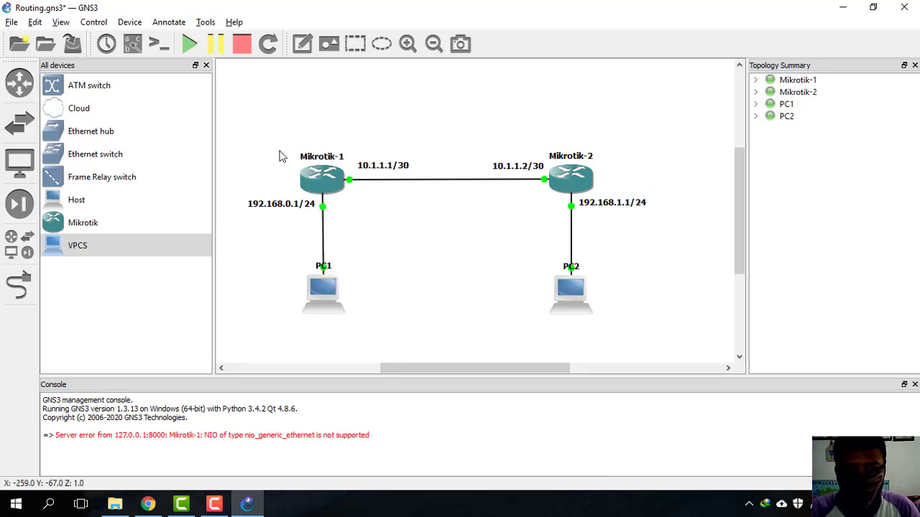
{"action": "right_click", "coordinate": [326, 181]}
{"action": "left_click", "coordinate": [362, 231]}
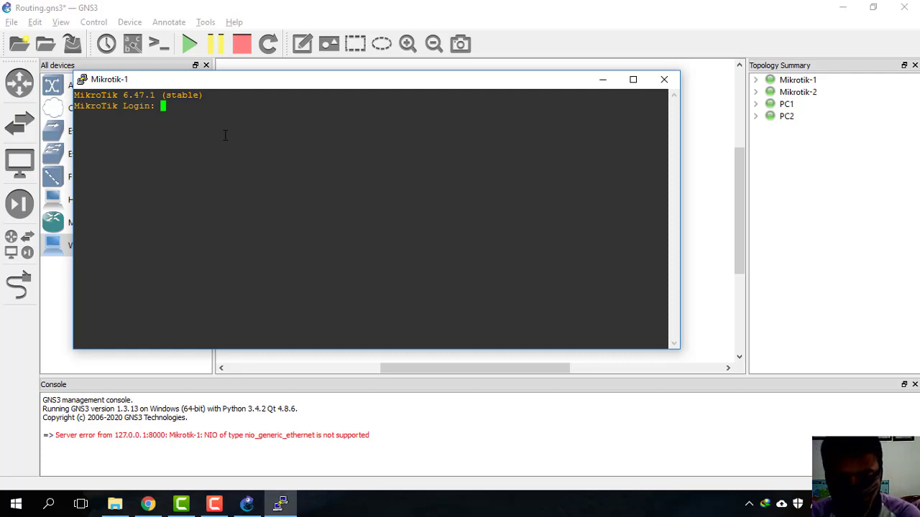
{"action": "type", "text": "admin"}
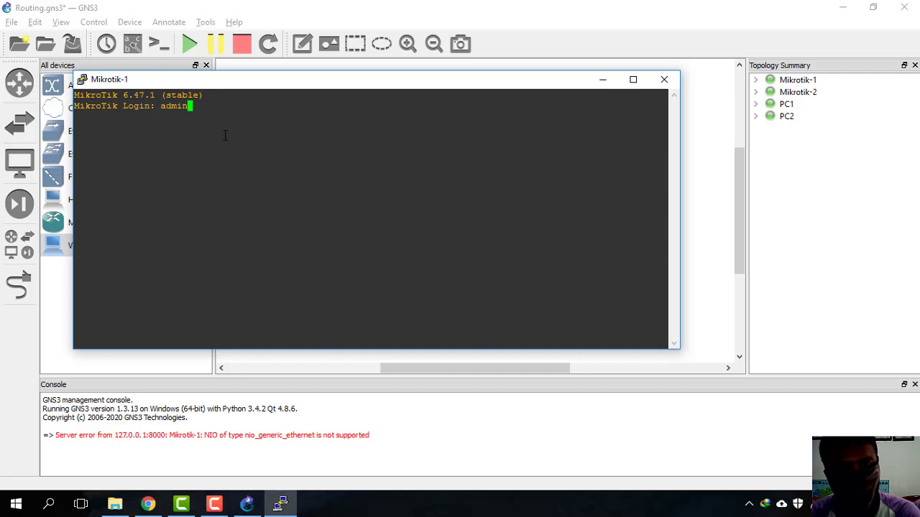
{"action": "key", "text": "Return"}
{"action": "key", "text": "Return"}
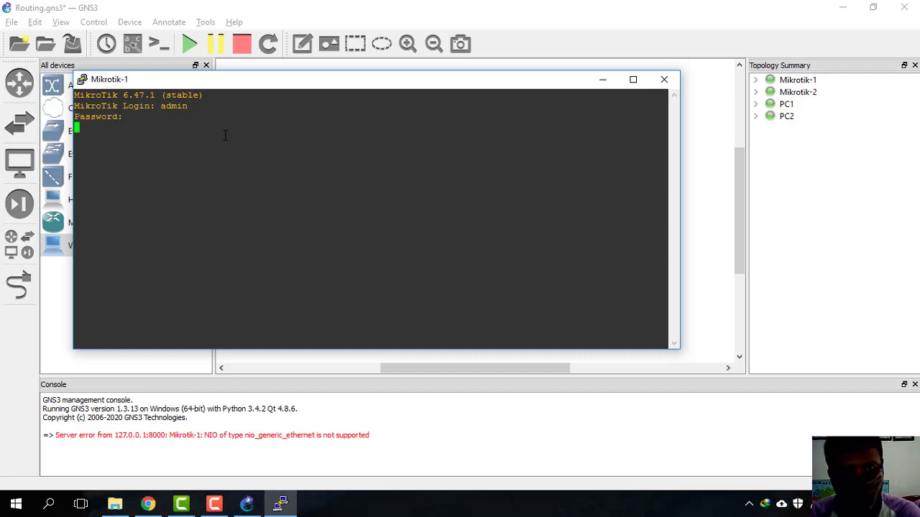
{"action": "type", "text": "n"}
{"action": "key", "text": "Return"}
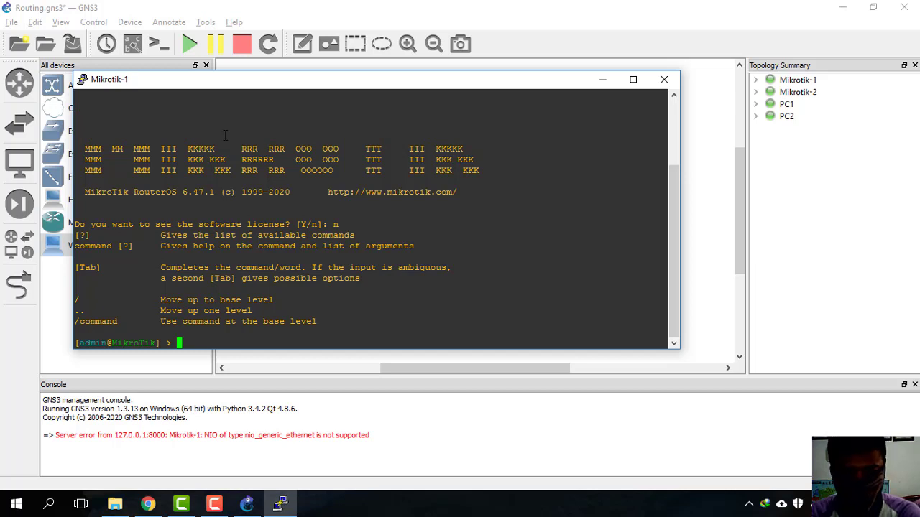
Step: Run 'ip address print' (empty) and 'interface print' showing ether1 and ether2
{"action": "type", "text": "ip address "}
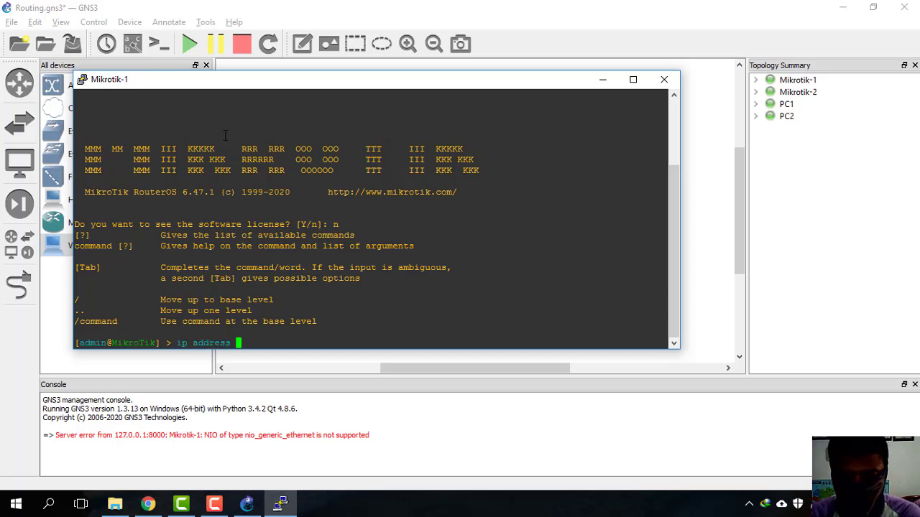
{"action": "type", "text": "prin"}
{"action": "key", "text": "Return"}
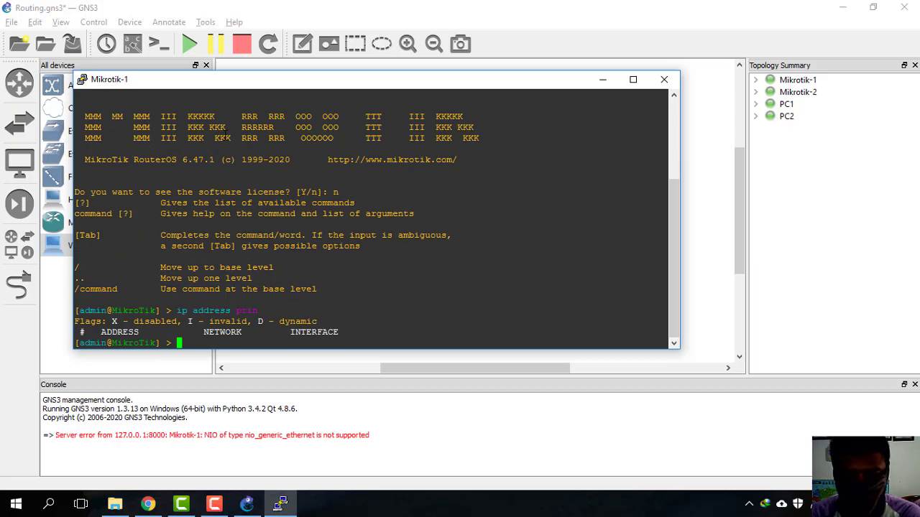
{"action": "type", "text": "interface print"}
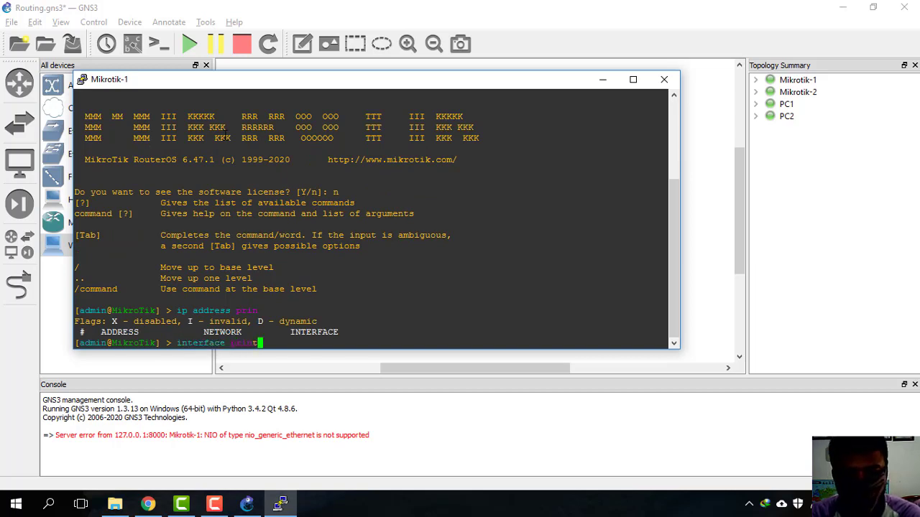
{"action": "key", "text": "Return"}
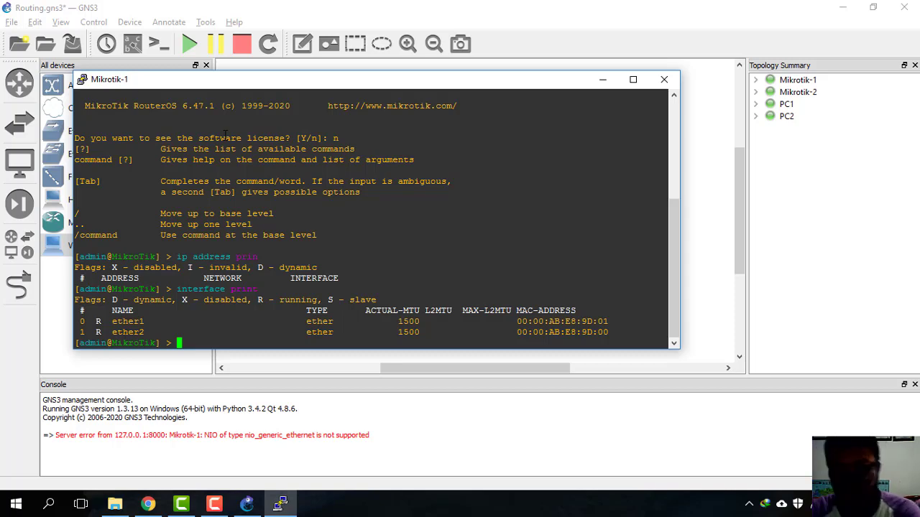
{"action": "left_click_drag", "start_coordinate": [317, 81], "coordinate": [416, 240]}
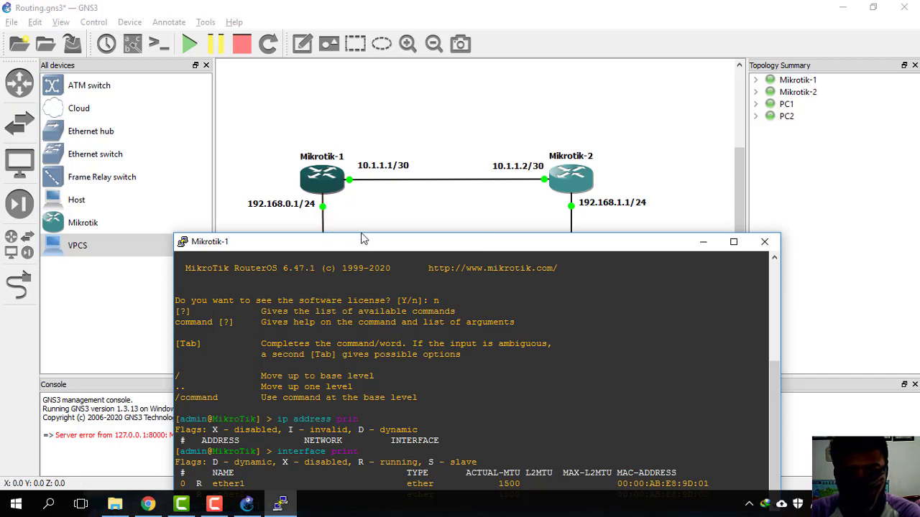
{"action": "left_click_drag", "start_coordinate": [368, 248], "coordinate": [343, 93]}
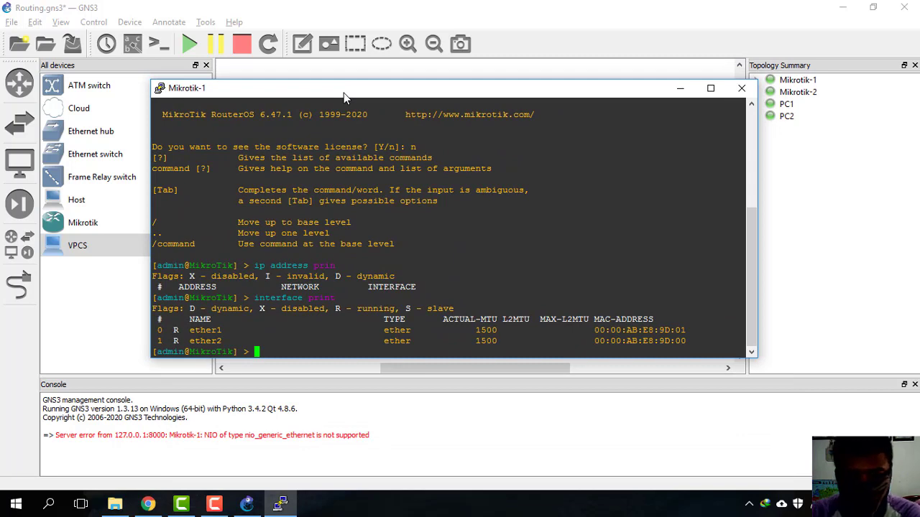
{"action": "left_click_drag", "start_coordinate": [344, 93], "coordinate": [371, 186]}
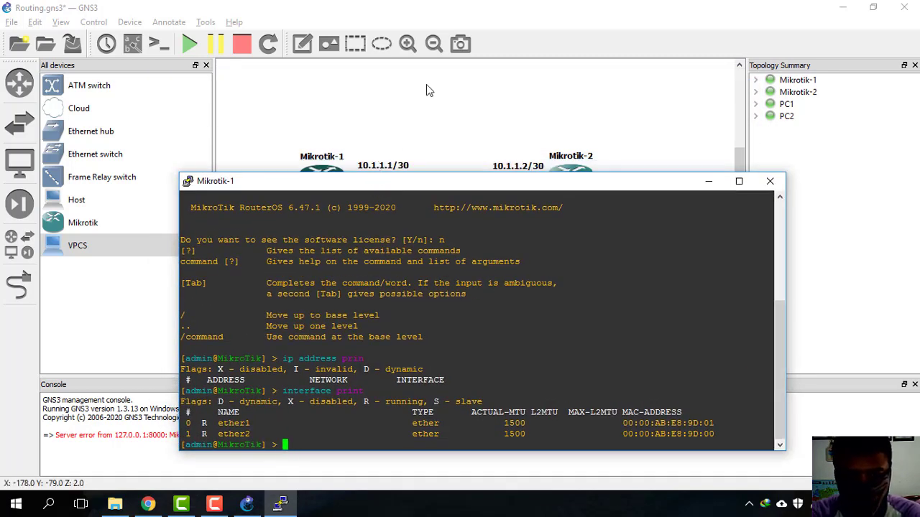
Step: Assign 10.1.1.1/30 to Mikrotik-1's ether1 with 'ip address add'
{"action": "type", "text": "i"}
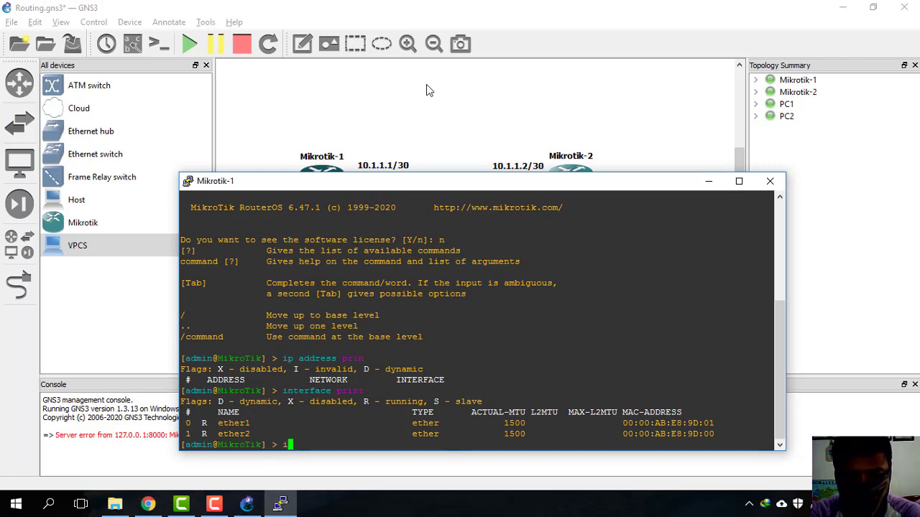
{"action": "type", "text": "p address add a"}
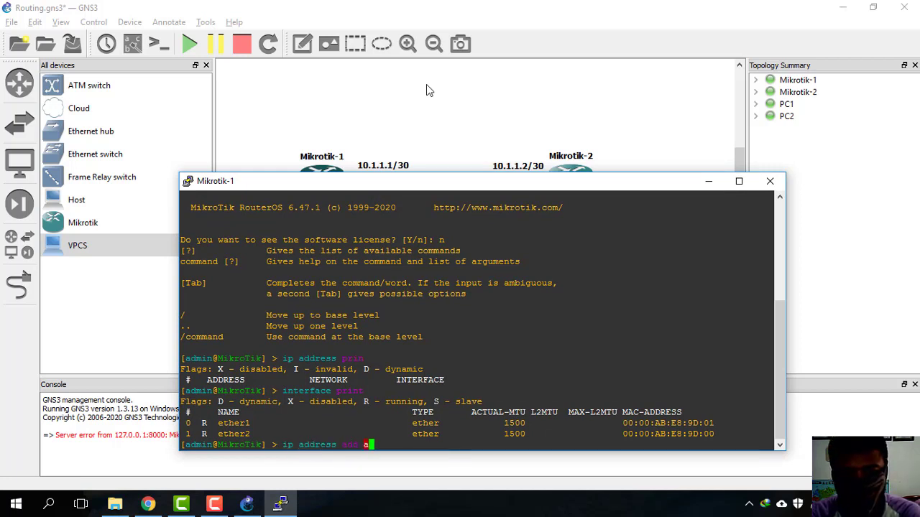
{"action": "type", "text": "ddress=10."}
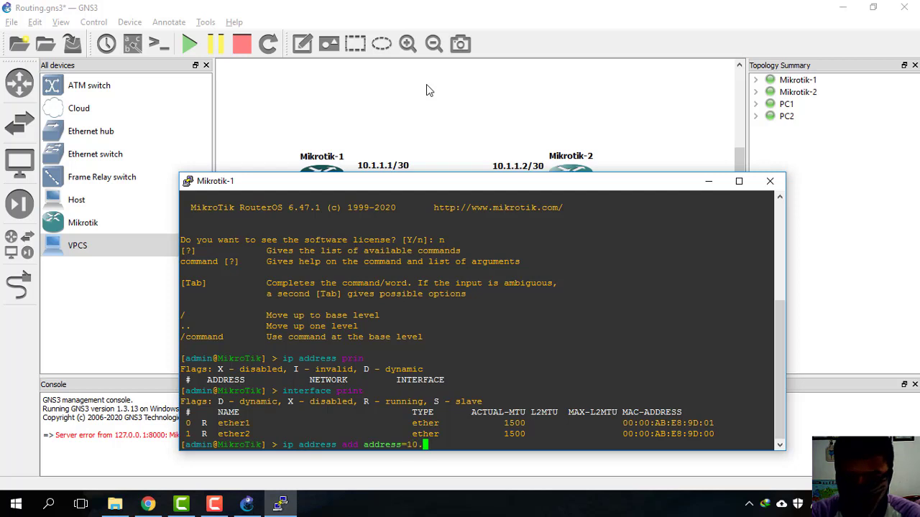
{"action": "type", "text": "1.1."}
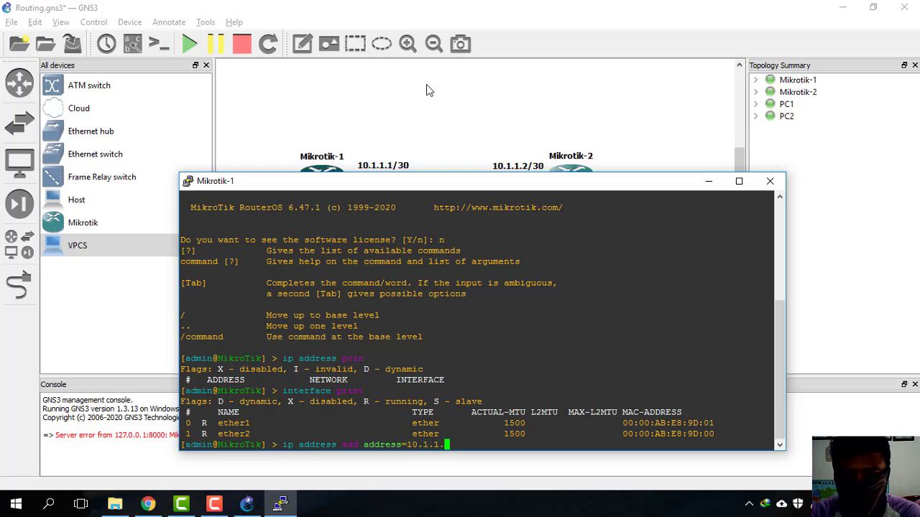
{"action": "type", "text": "1/30 i"}
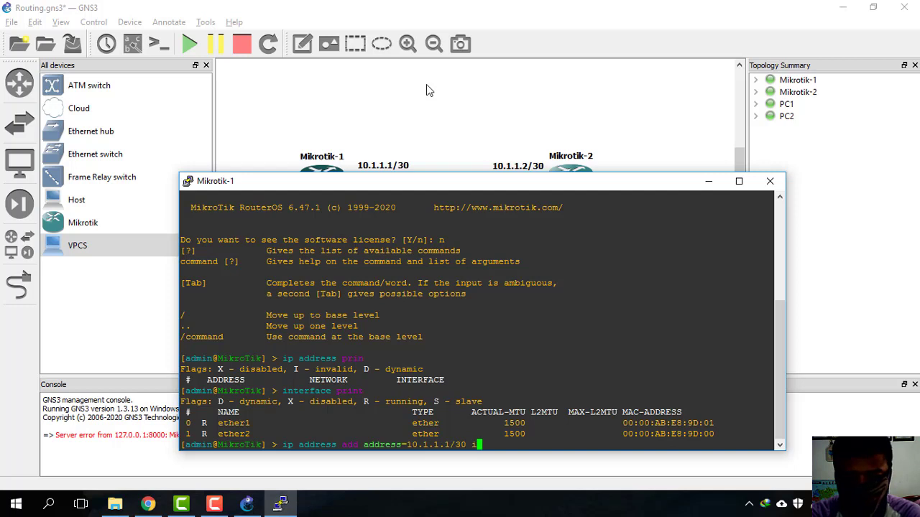
{"action": "key", "text": "Tab"}
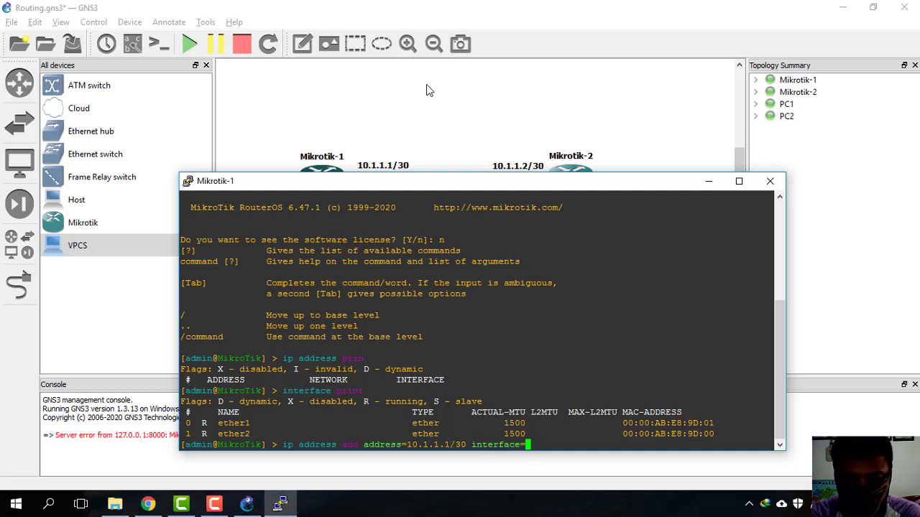
{"action": "type", "text": "ether1"}
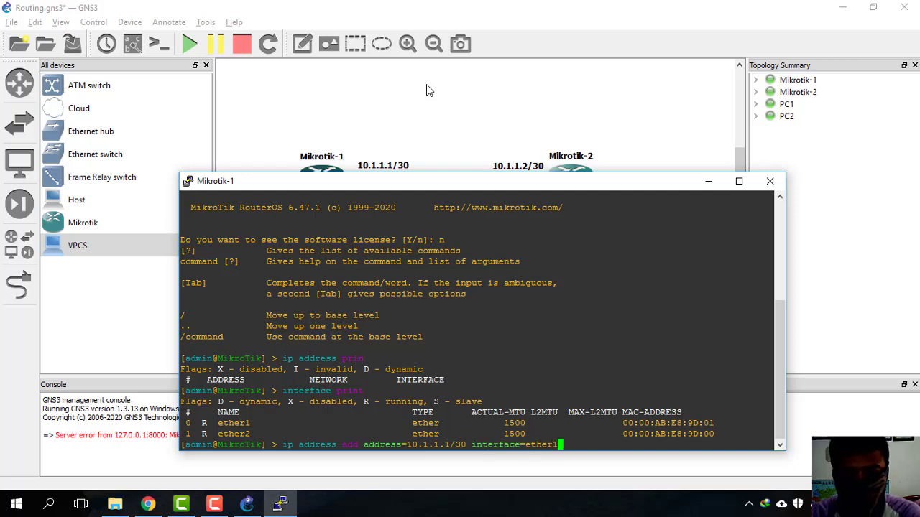
{"action": "key", "text": "Return"}
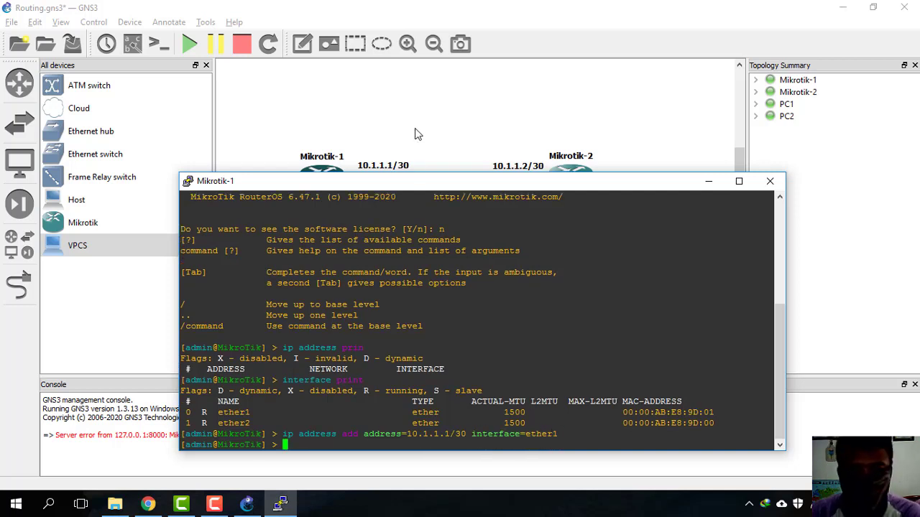
Step: Assign 192.168.0.1/24 to ether2 and begin an 'ip address print' command
{"action": "left_click_drag", "start_coordinate": [415, 185], "coordinate": [576, 108]}
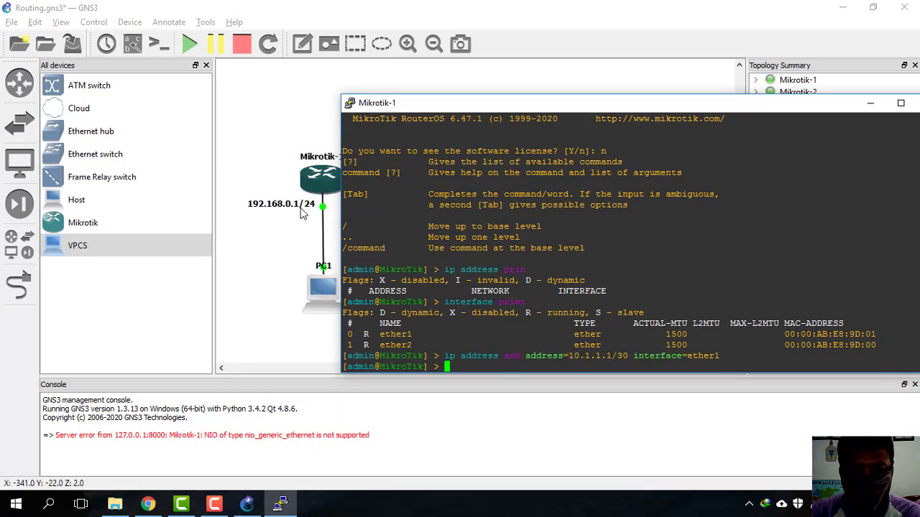
{"action": "type", "text": "192.1"}
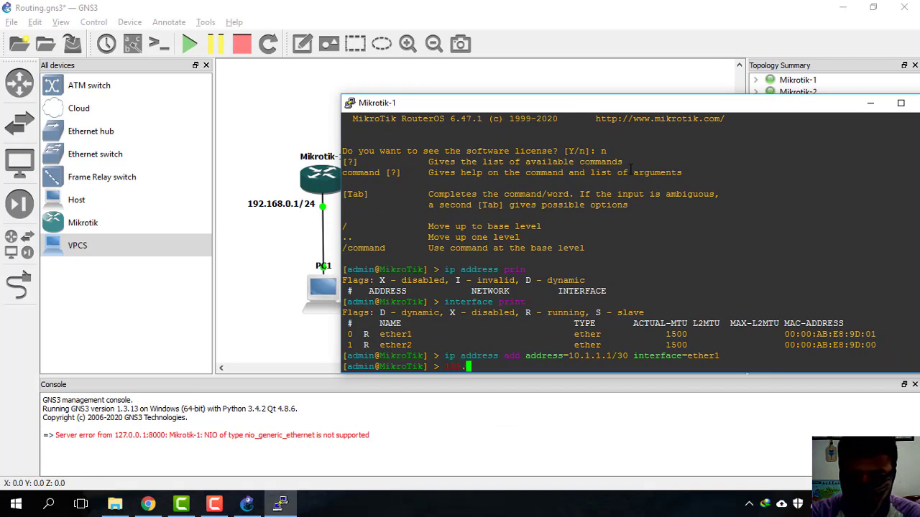
{"action": "key", "text": "BackSpace"}
{"action": "key", "text": "BackSpace"}
{"action": "key", "text": "BackSpace"}
{"action": "key", "text": "BackSpace"}
{"action": "key", "text": "BackSpace"}
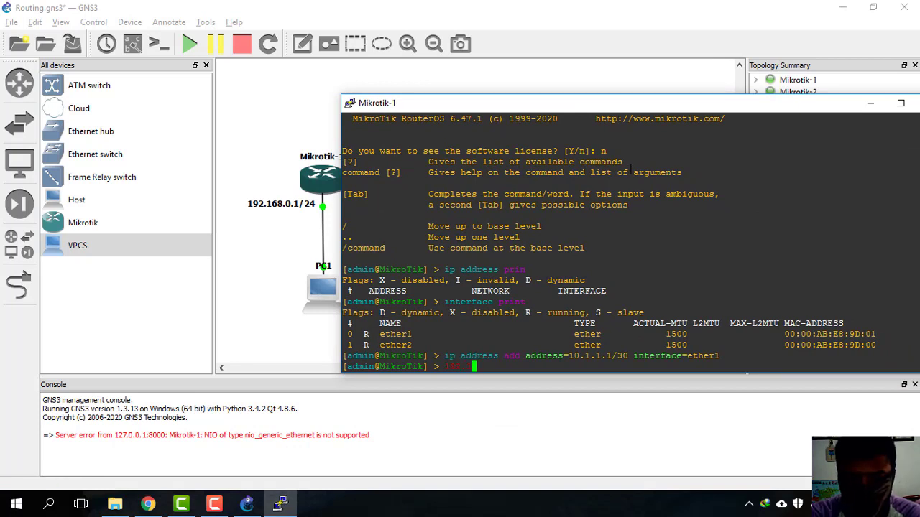
{"action": "type", "text": "ip address add address="}
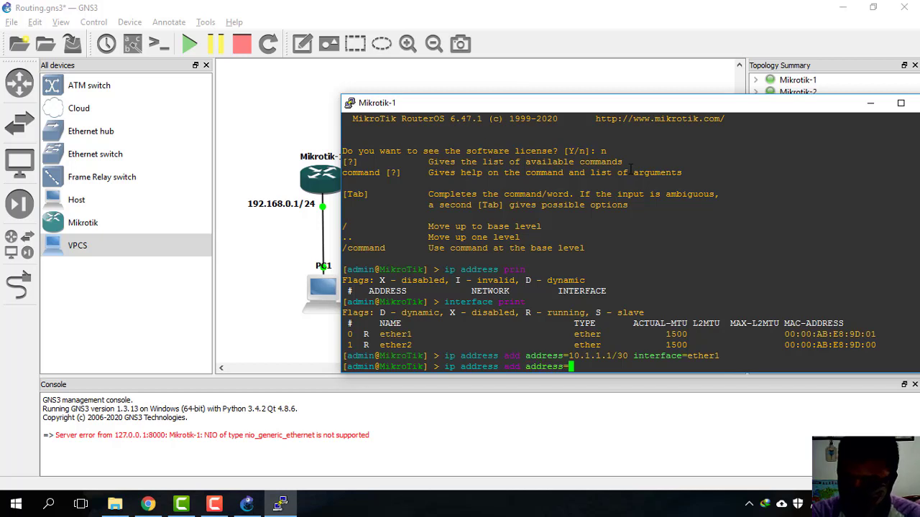
{"action": "type", "text": "192.168."}
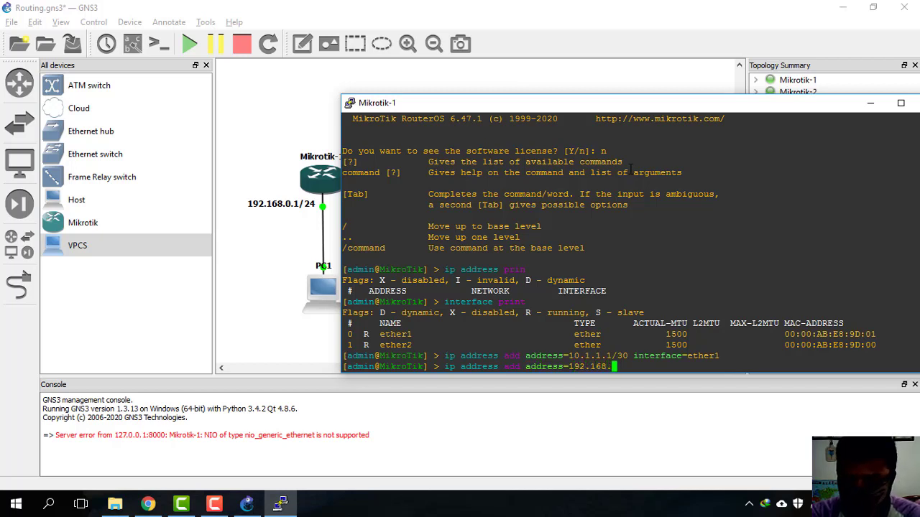
{"action": "type", "text": "0.1"}
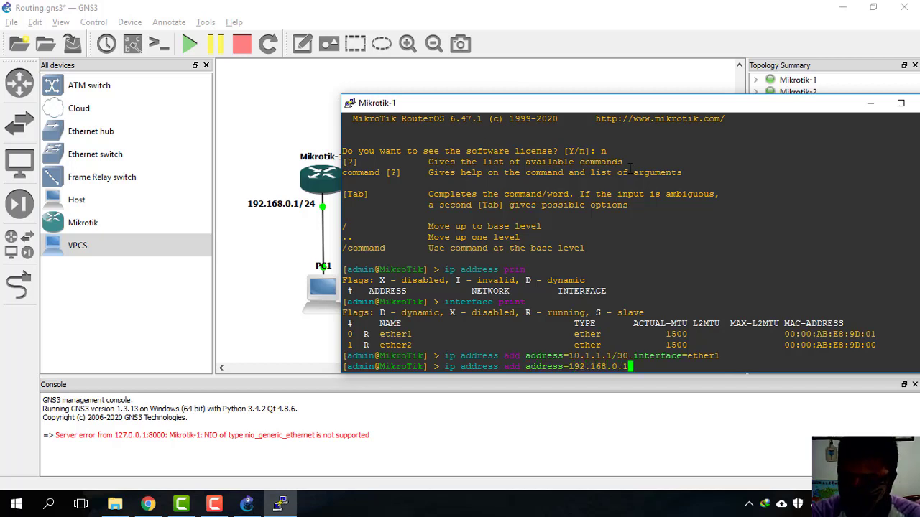
{"action": "type", "text": "/24 "}
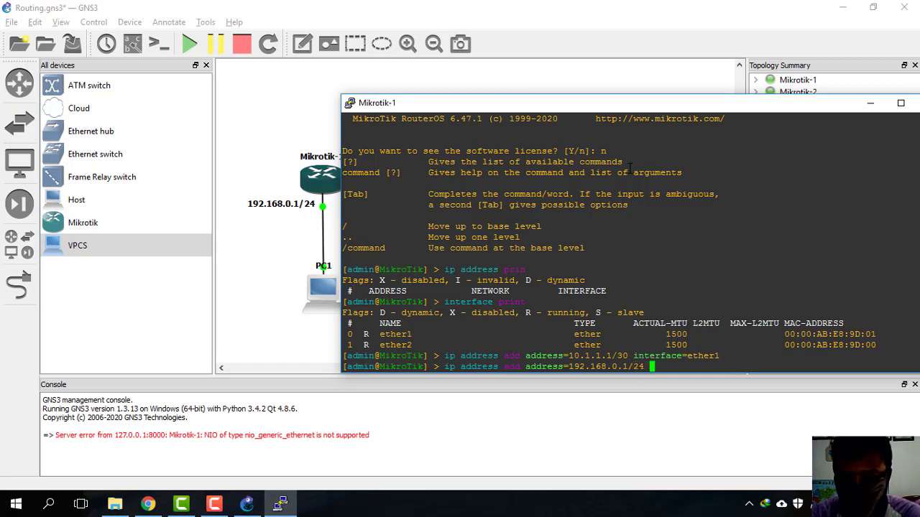
{"action": "type", "text": "interface=et"}
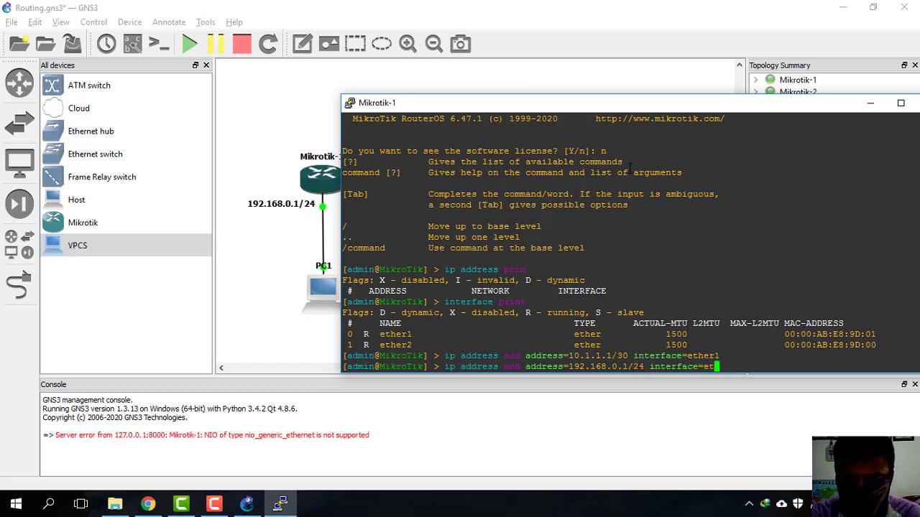
{"action": "type", "text": "her1"}
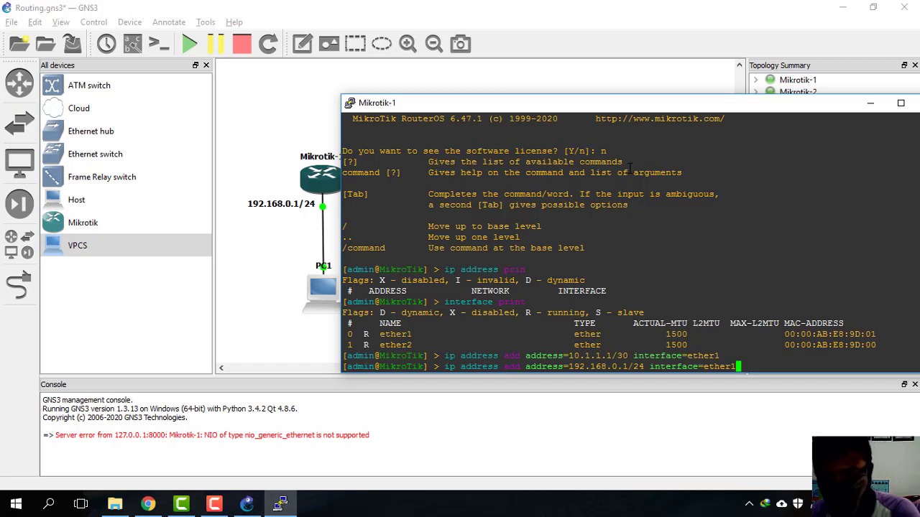
{"action": "key", "text": "BackSpace"}
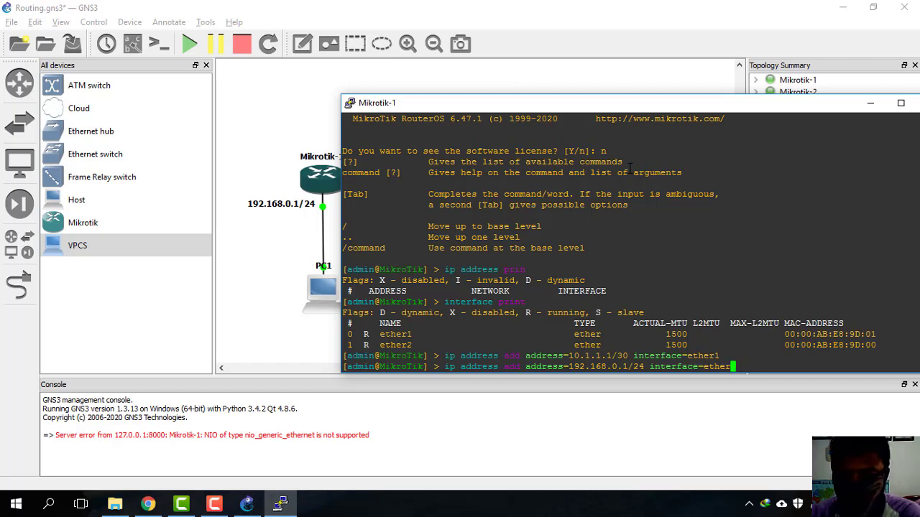
{"action": "type", "text": "2"}
{"action": "key", "text": "Return"}
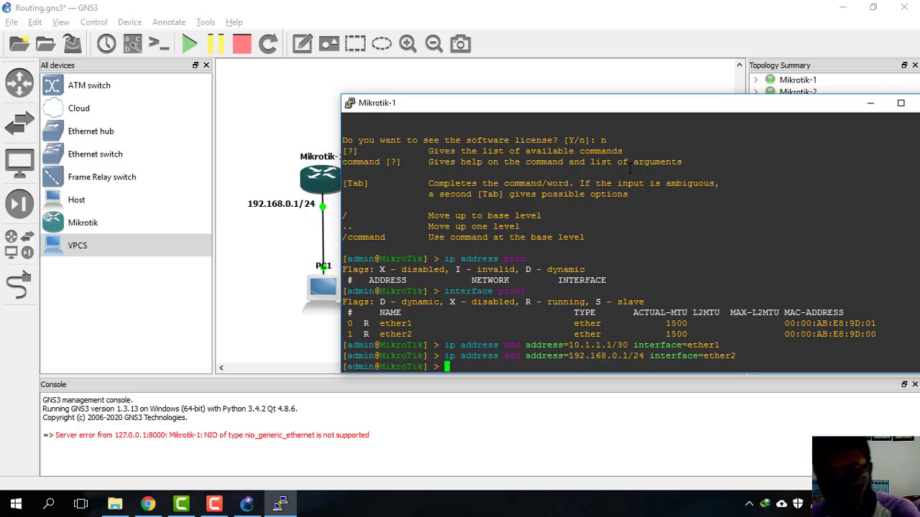
{"action": "type", "text": "ip address add"}
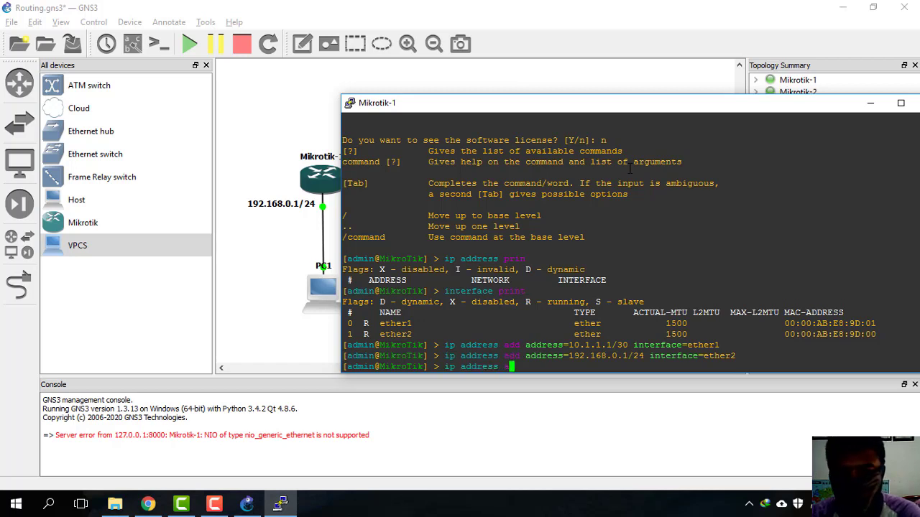
{"action": "key", "text": "BackSpace"}
{"action": "key", "text": "BackSpace"}
{"action": "key", "text": "BackSpace"}
{"action": "key", "text": "BackSpace"}
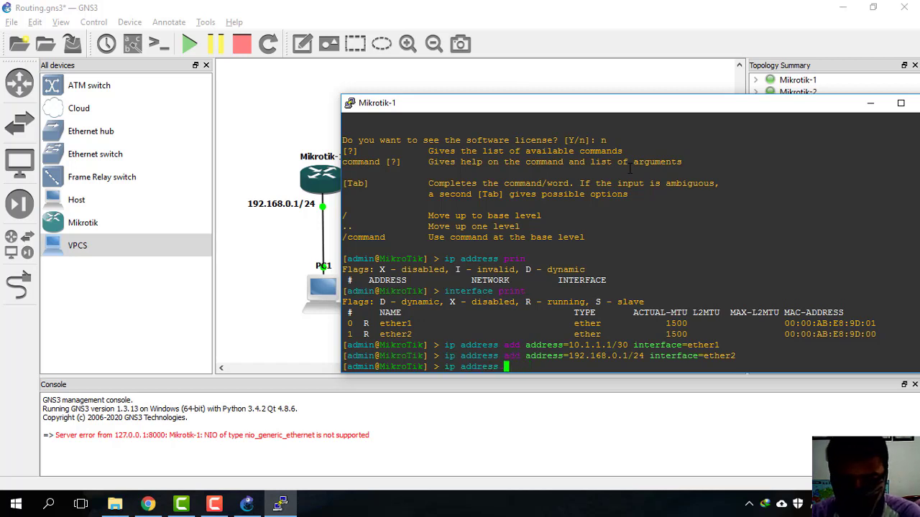
Step: Print Mikrotik-1's addresses, showing 10.1.1.1/30 on ether1 and 192.168.0.1/24 on ether2
{"action": "type", "text": "print"}
{"action": "key", "text": "Return"}
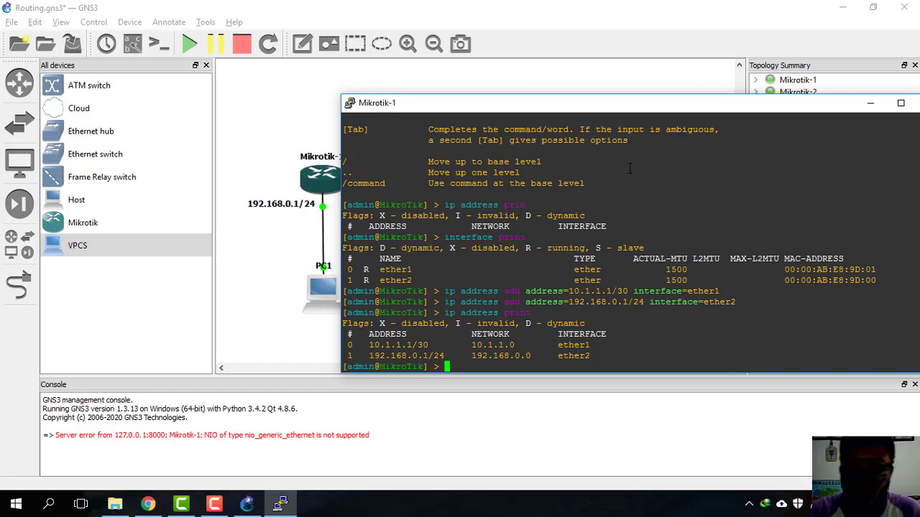
{"action": "left_click_drag", "start_coordinate": [698, 105], "coordinate": [637, 127]}
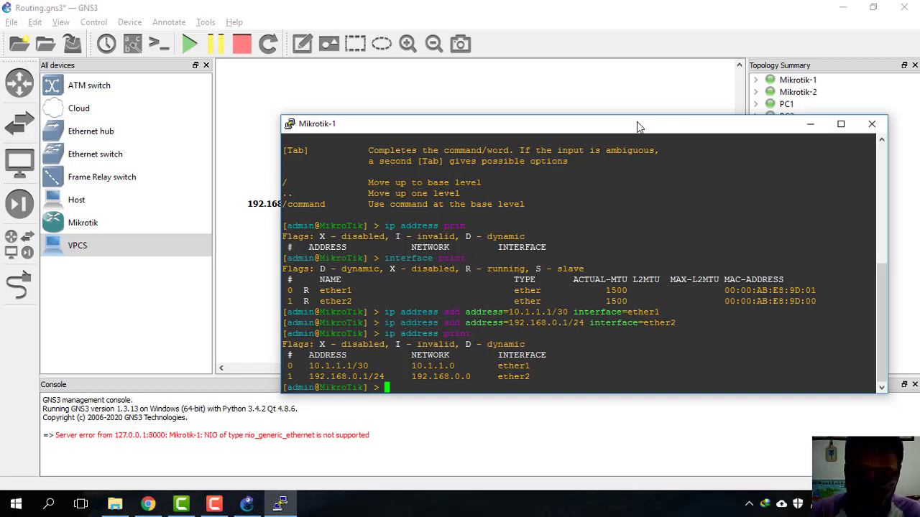
Step: Print Mikrotik-1's route table, showing connected routes 10.1.1.0/30 and 192.168.0.0/24
{"action": "type", "text": "i"}
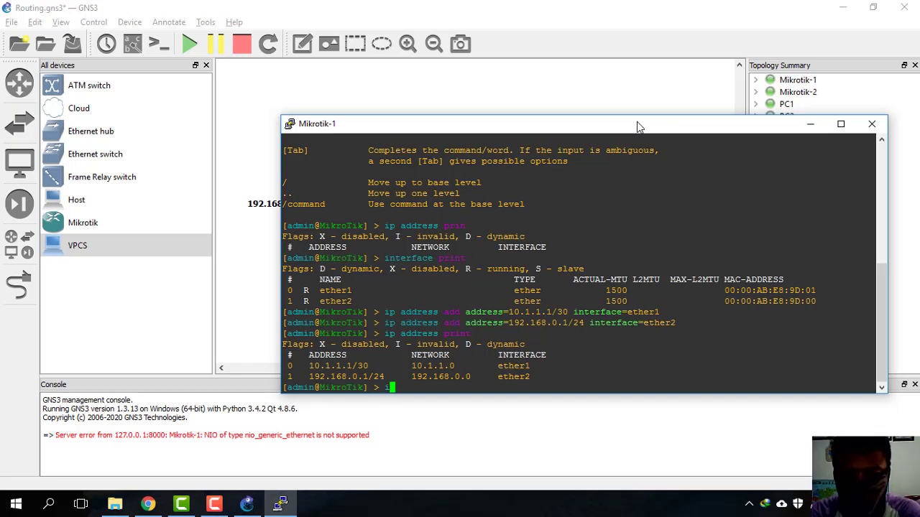
{"action": "type", "text": "p route add"}
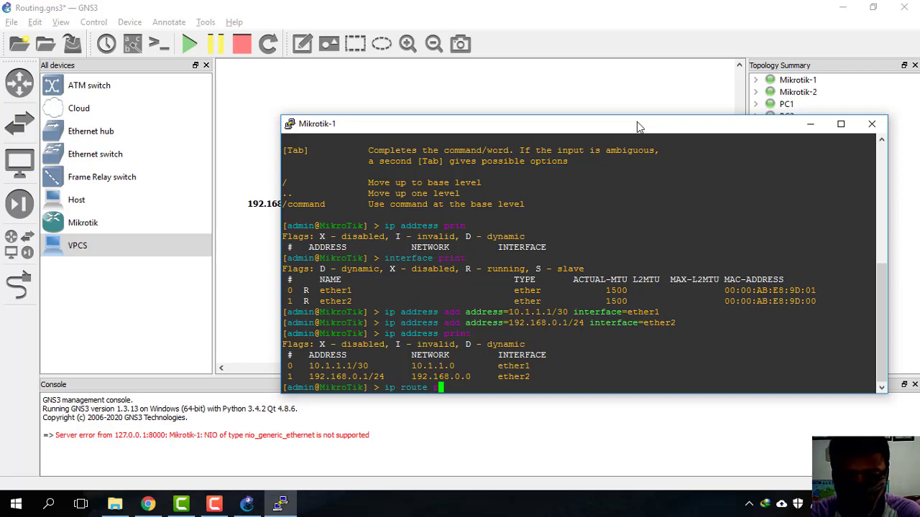
{"action": "key", "text": "BackSpace"}
{"action": "key", "text": "BackSpace"}
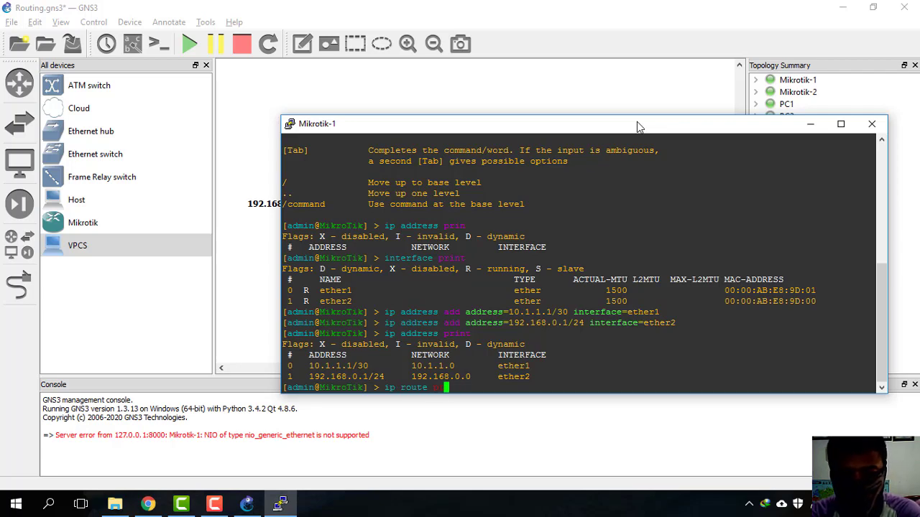
{"action": "type", "text": "print"}
{"action": "key", "text": "Return"}
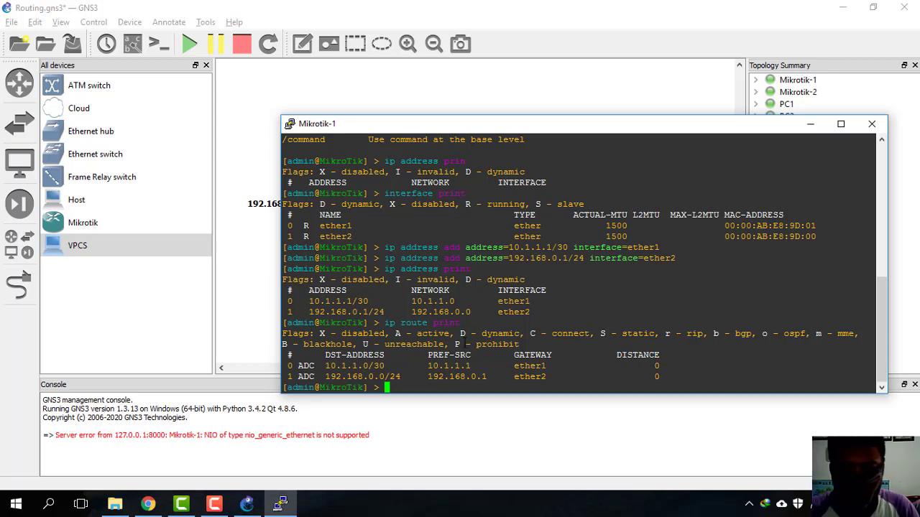
{"action": "left_click_drag", "start_coordinate": [565, 124], "coordinate": [544, 252]}
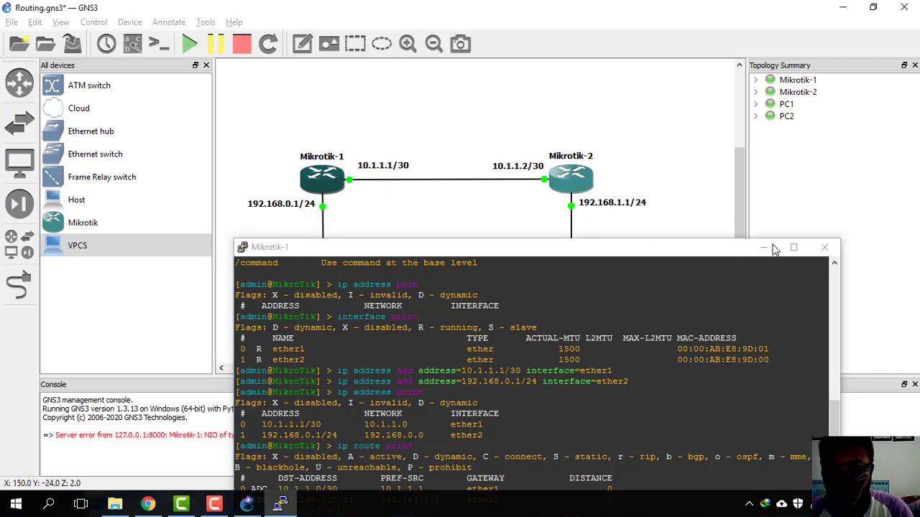
{"action": "left_click", "coordinate": [763, 248]}
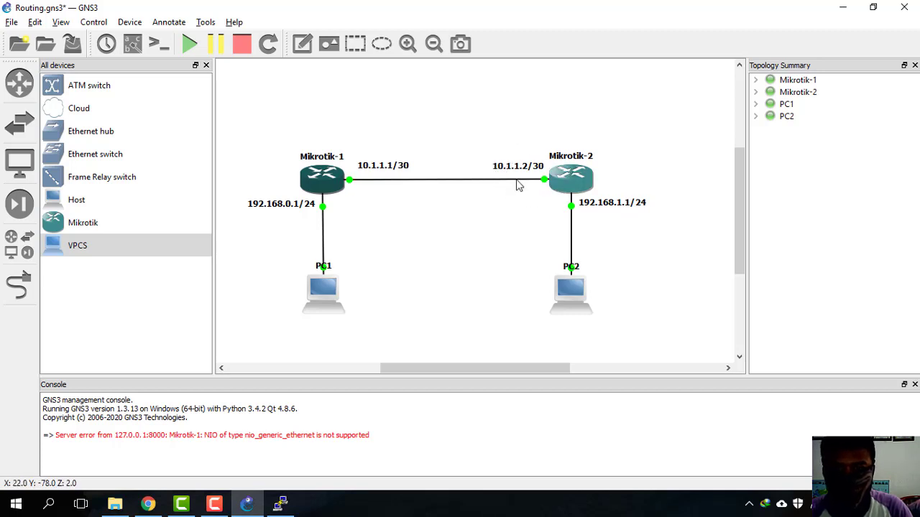
{"action": "left_click", "coordinate": [280, 504]}
{"action": "left_click_drag", "start_coordinate": [463, 253], "coordinate": [446, 192]}
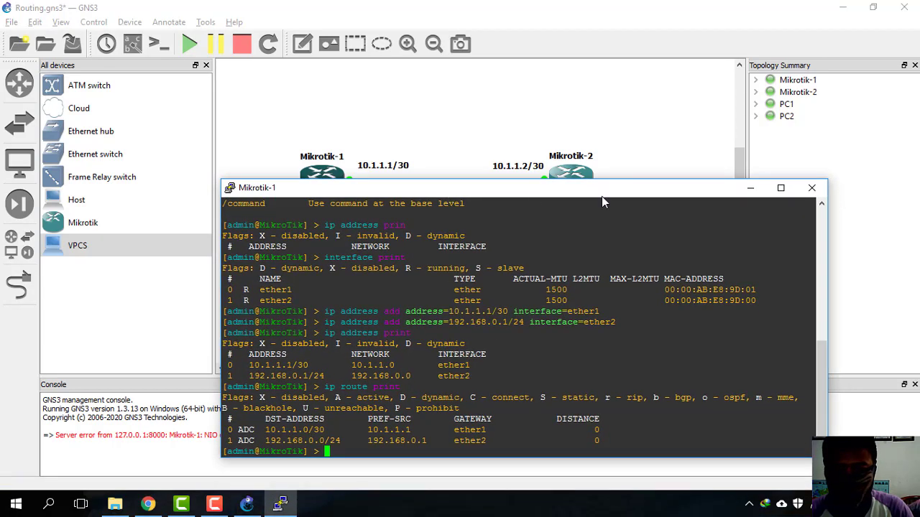
{"action": "left_click_drag", "start_coordinate": [668, 182], "coordinate": [658, 202]}
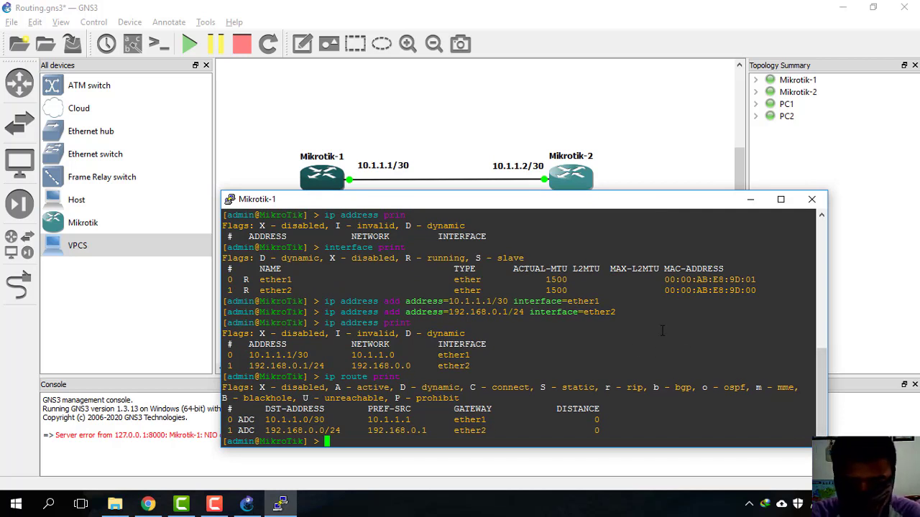
Step: Add a static route on Mikrotik-1 to 192.168.1.0/24 via gateway 10.1.1.2
{"action": "type", "text": "ip route add g"}
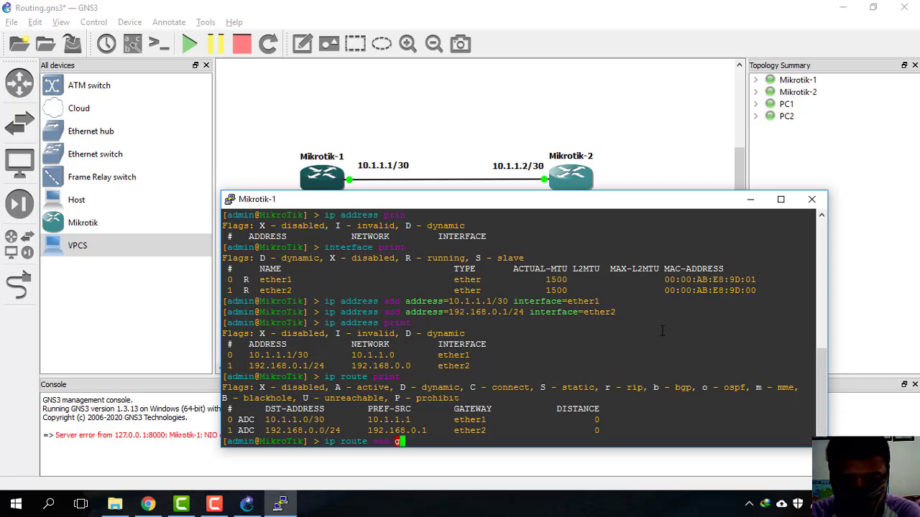
{"action": "key", "text": "BackSpace"}
{"action": "type", "text": "dst-address="}
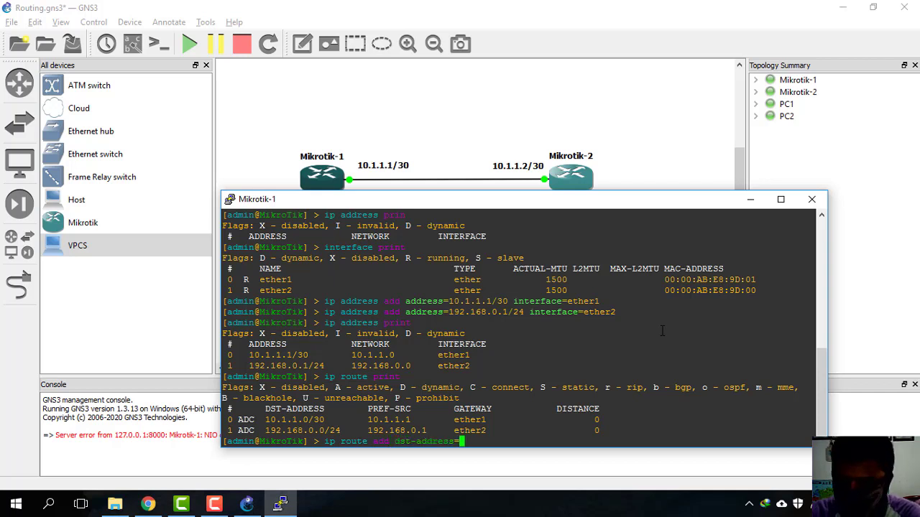
{"action": "type", "text": "192.168"}
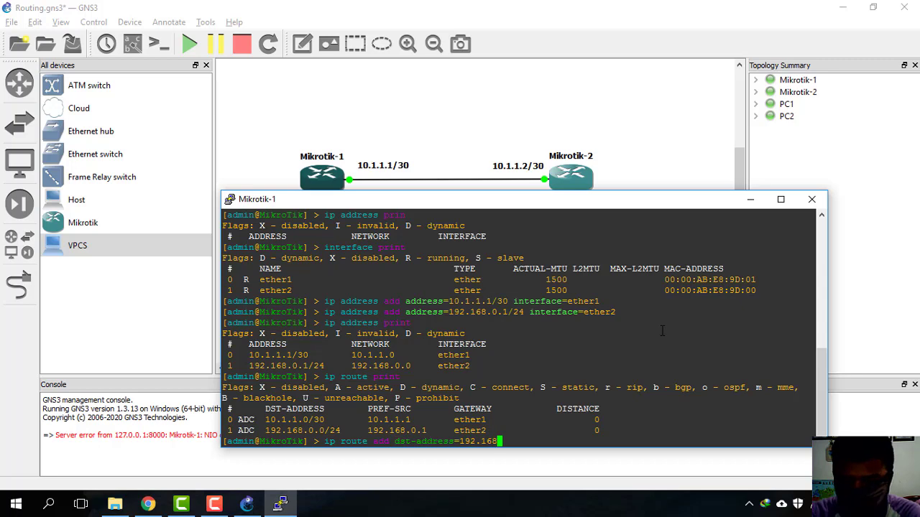
{"action": "type", "text": "."}
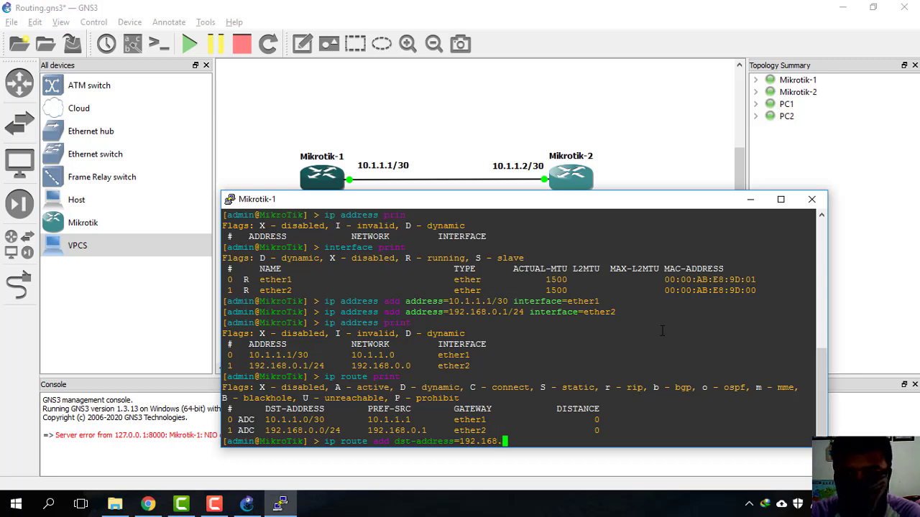
{"action": "mouse_move", "coordinate": [585, 204]}
{"action": "left_mouse_down"}
{"action": "mouse_move", "coordinate": [602, 247]}
{"action": "mouse_move", "coordinate": [602, 189]}
{"action": "mouse_move", "coordinate": [593, 192]}
{"action": "left_mouse_up"}
{"action": "type", "text": "1"}
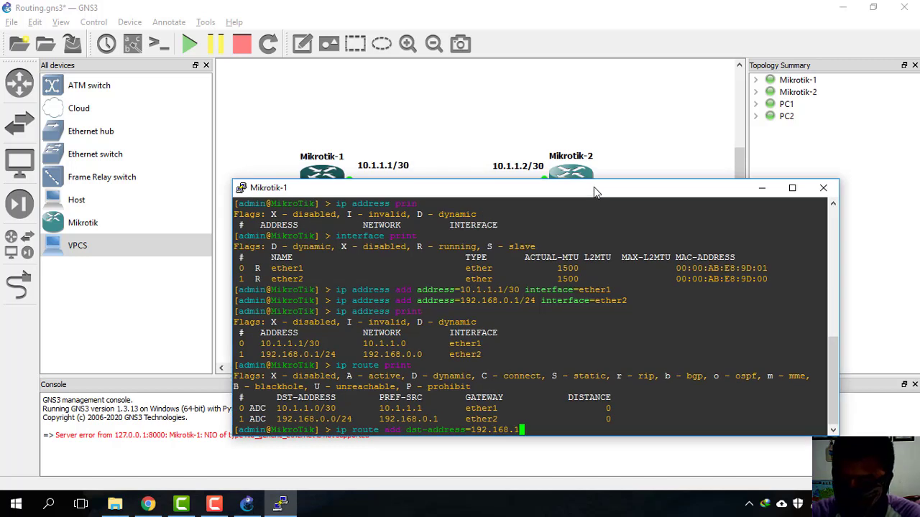
{"action": "type", "text": ".0"}
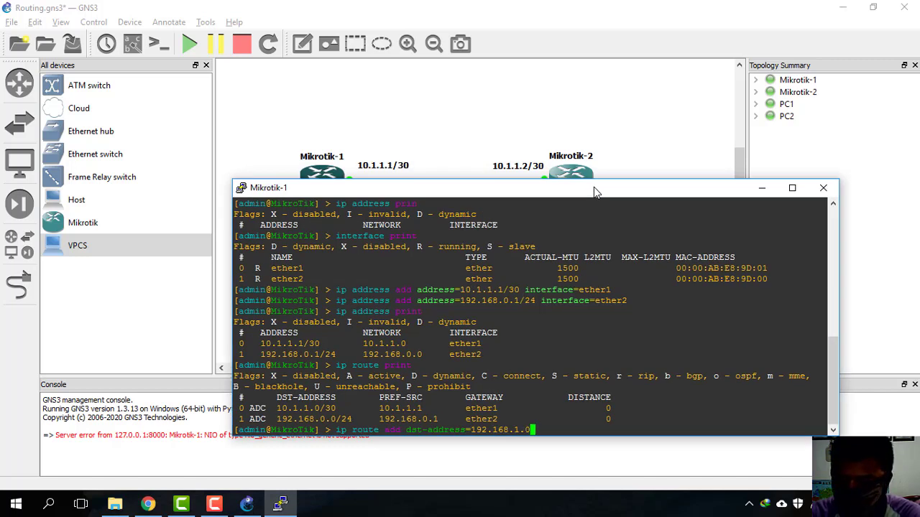
{"action": "type", "text": "/24 "}
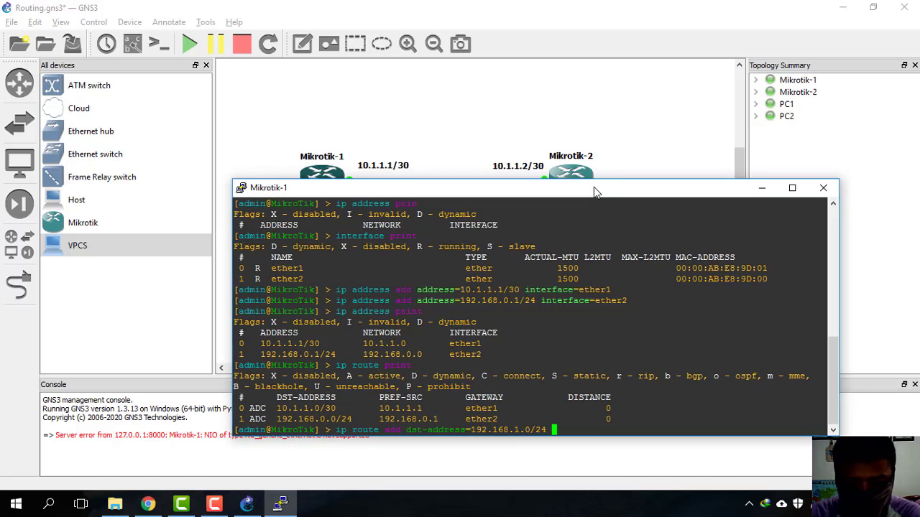
{"action": "type", "text": "gateway="}
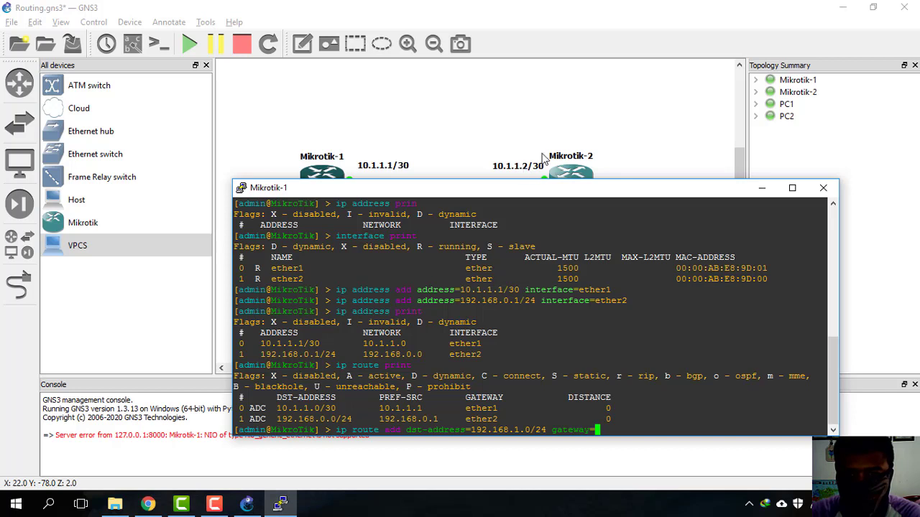
{"action": "type", "text": "1."}
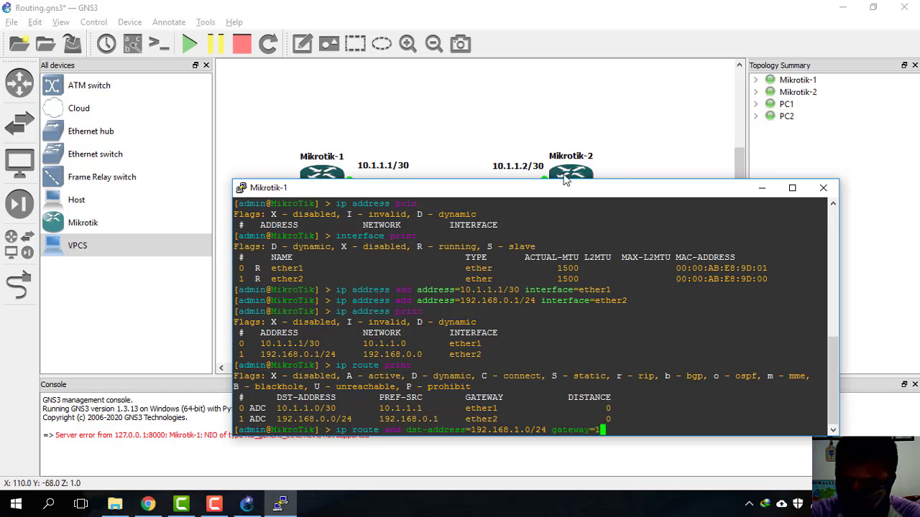
{"action": "key", "text": "BackSpace"}
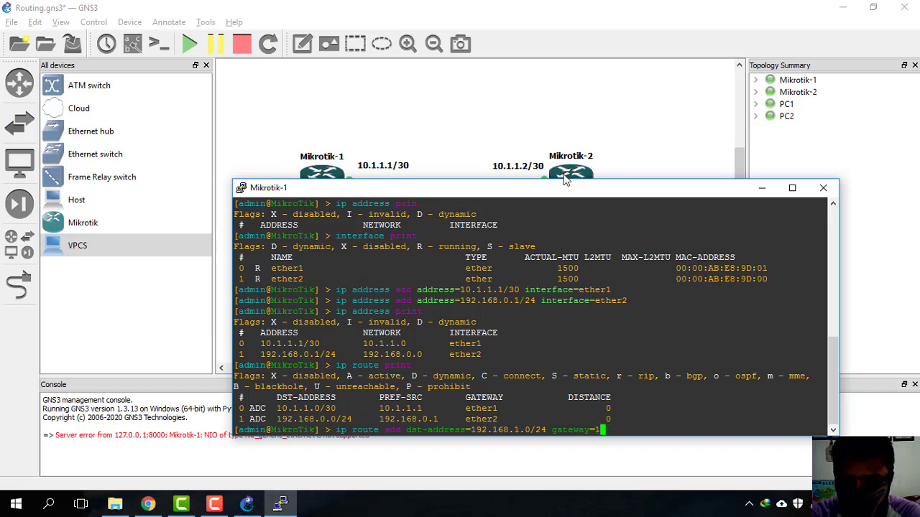
{"action": "type", "text": "0.1.1"}
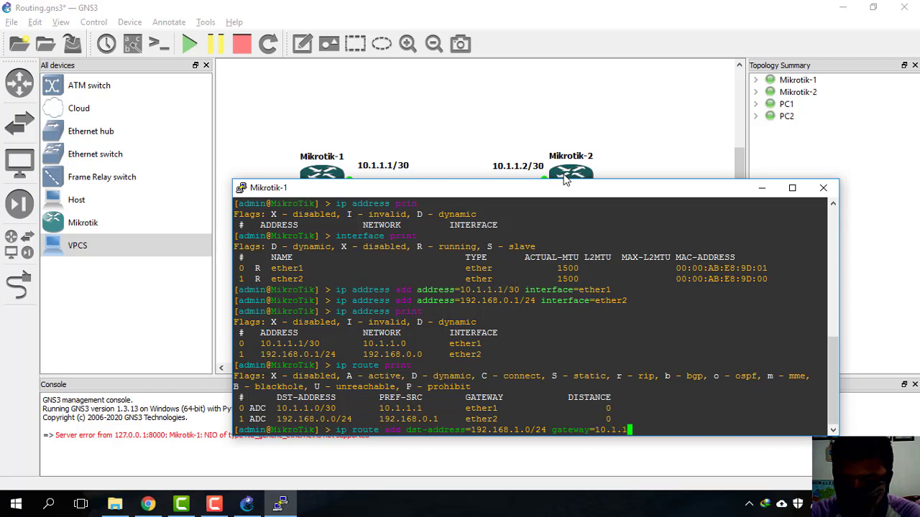
{"action": "type", "text": ".2"}
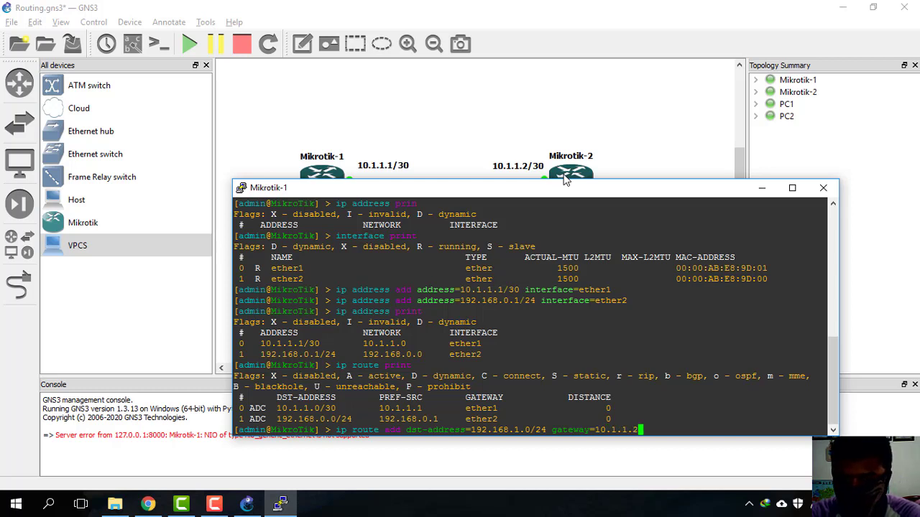
{"action": "key", "text": "Return"}
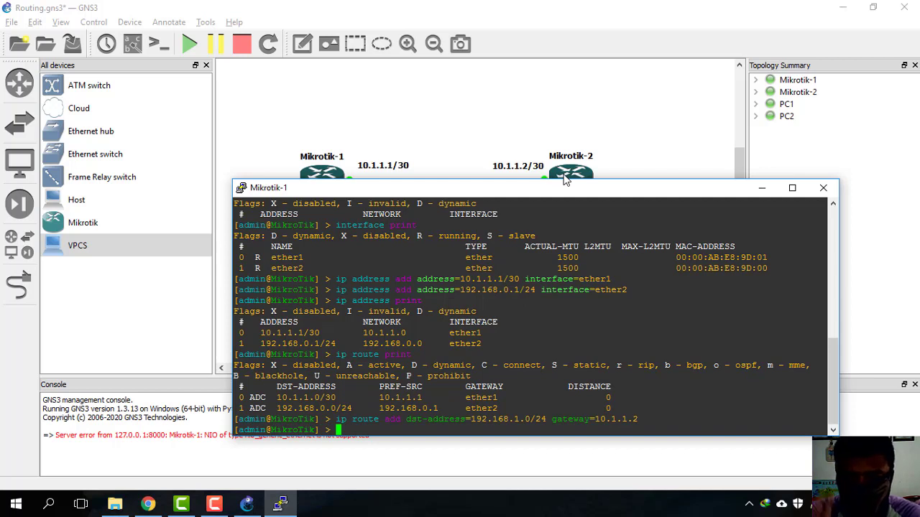
Step: Print Mikrotik-1's route table to confirm the new static route
{"action": "type", "text": "ip"}
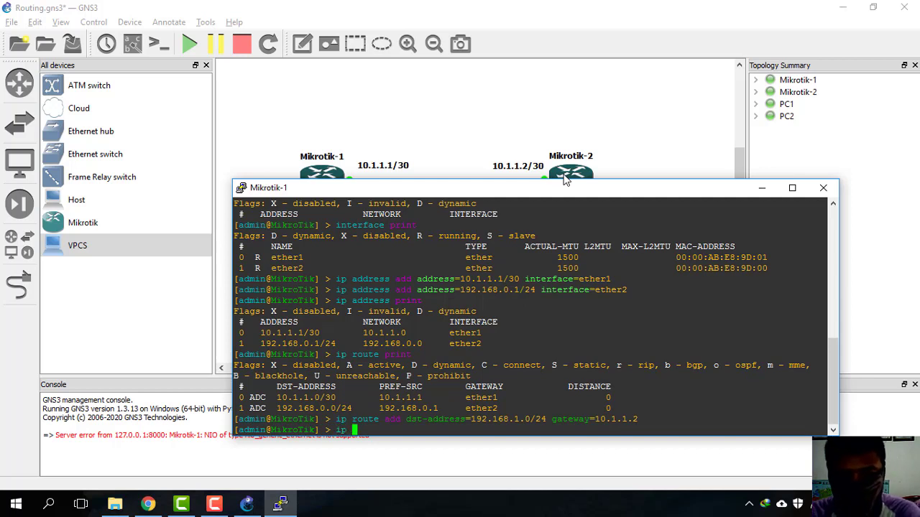
{"action": "key", "text": "Tab"}
{"action": "key", "text": "Tab"}
{"action": "type", "text": "route "}
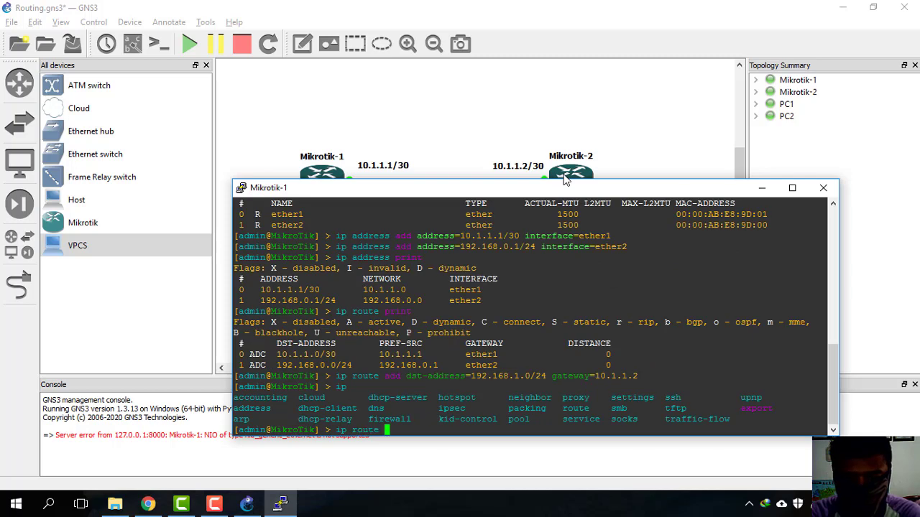
{"action": "type", "text": "print"}
{"action": "key", "text": "Return"}
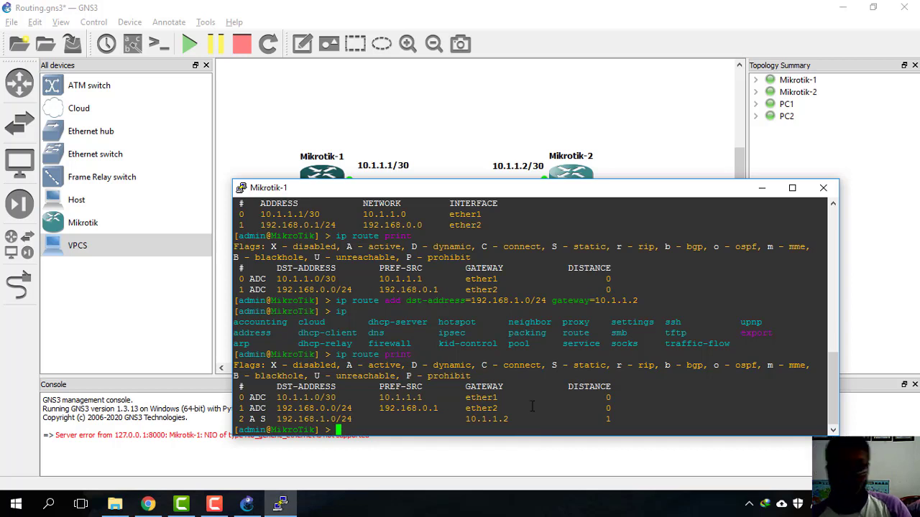
Step: Close the Mikrotik-1 terminal and open a console on Mikrotik-2
{"action": "left_click", "coordinate": [823, 188]}
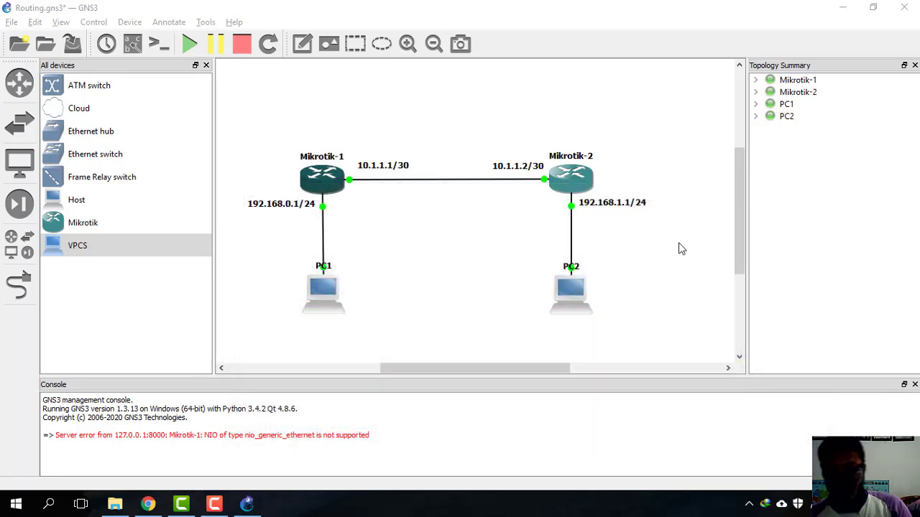
{"action": "right_click", "coordinate": [573, 189]}
{"action": "left_click", "coordinate": [610, 241]}
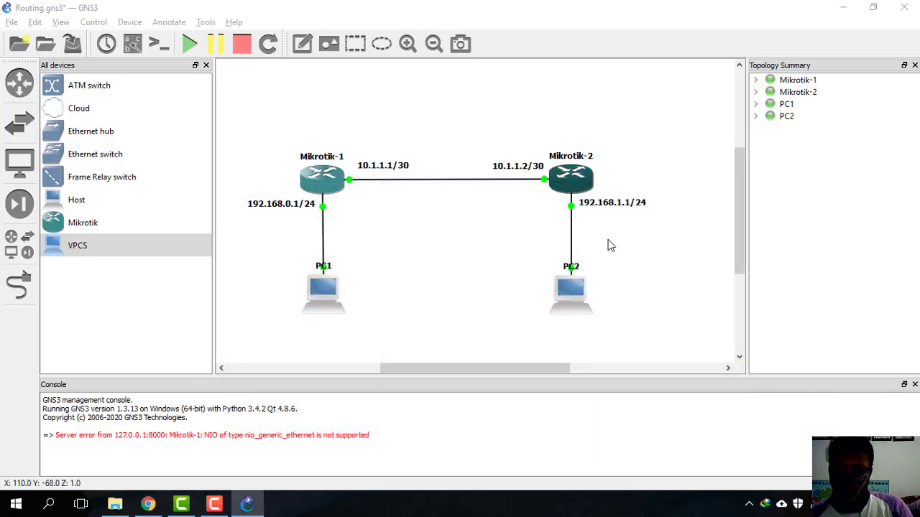
Step: Log in to Mikrotik-2 as admin with an empty password and list its current addresses
{"action": "type", "text": "root"}
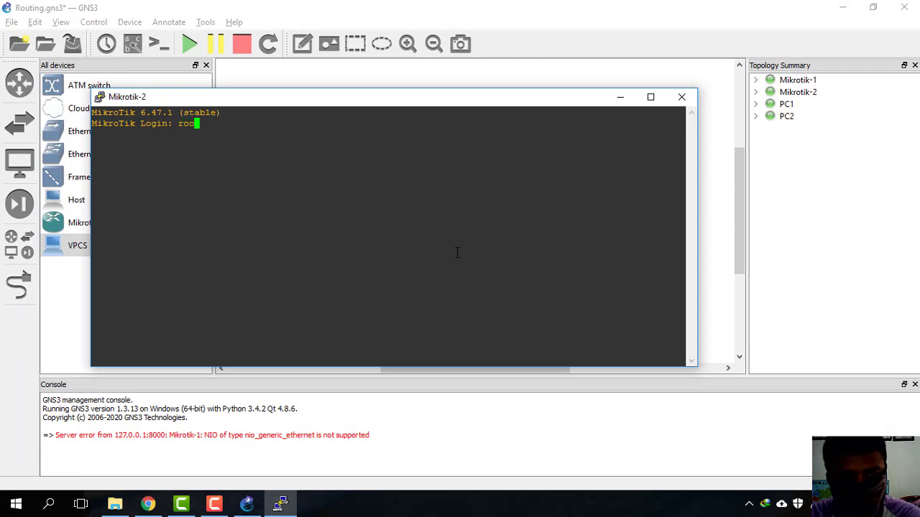
{"action": "key", "text": "BackSpace"}
{"action": "key", "text": "BackSpace"}
{"action": "key", "text": "BackSpace"}
{"action": "key", "text": "BackSpace"}
{"action": "type", "text": "admin"}
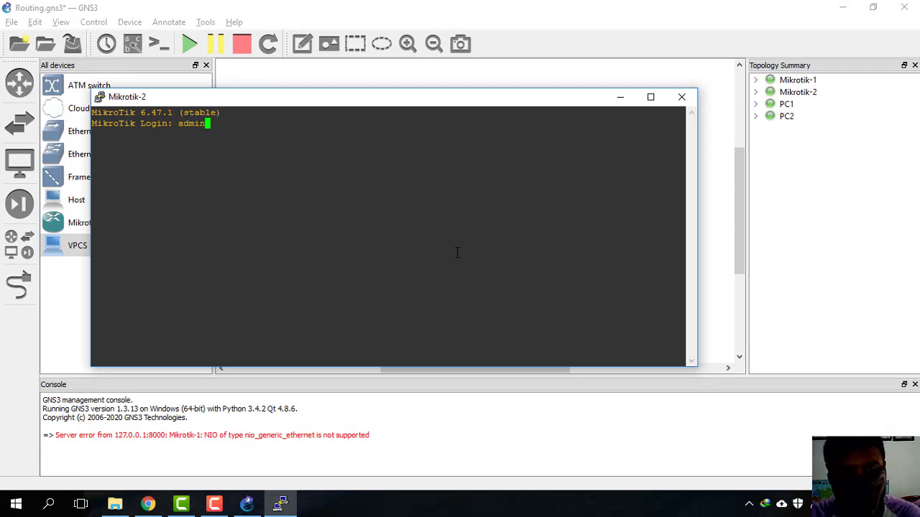
{"action": "key", "text": "Return"}
{"action": "key", "text": "Return"}
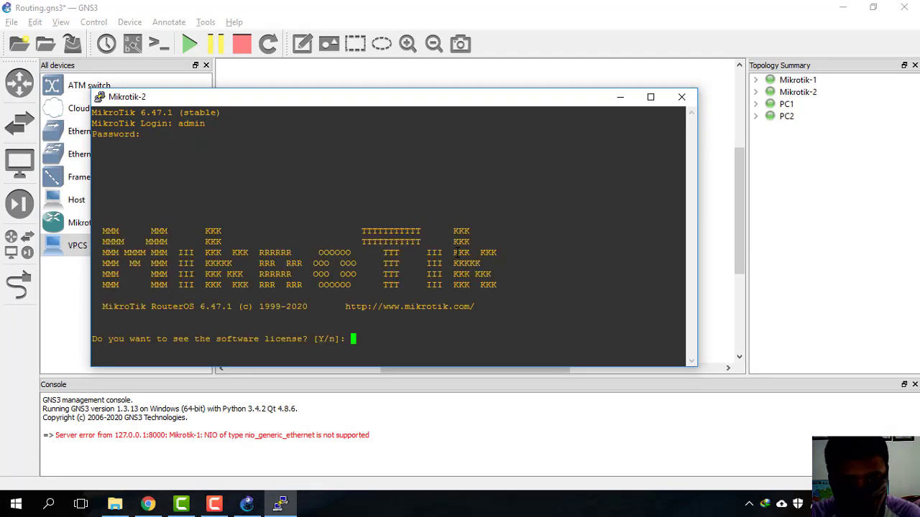
{"action": "type", "text": "n"}
{"action": "key", "text": "Return"}
{"action": "type", "text": "i"}
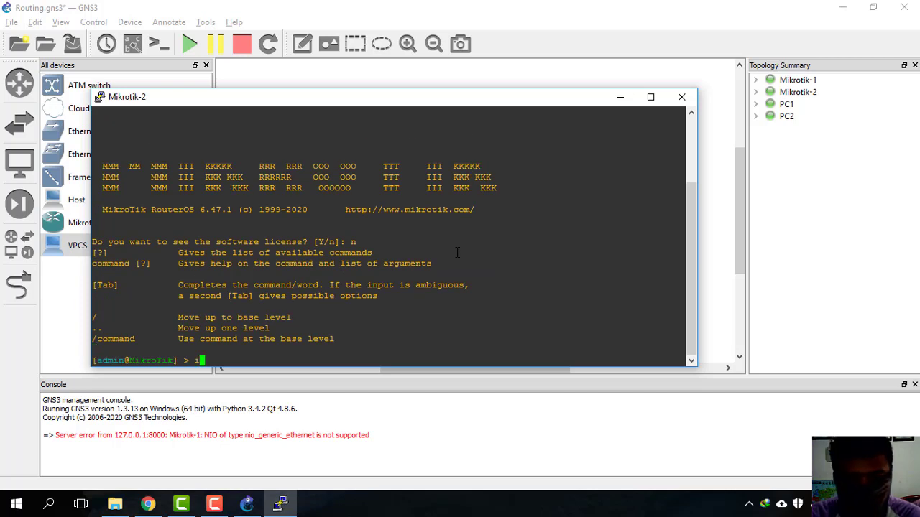
{"action": "type", "text": "p address pr"}
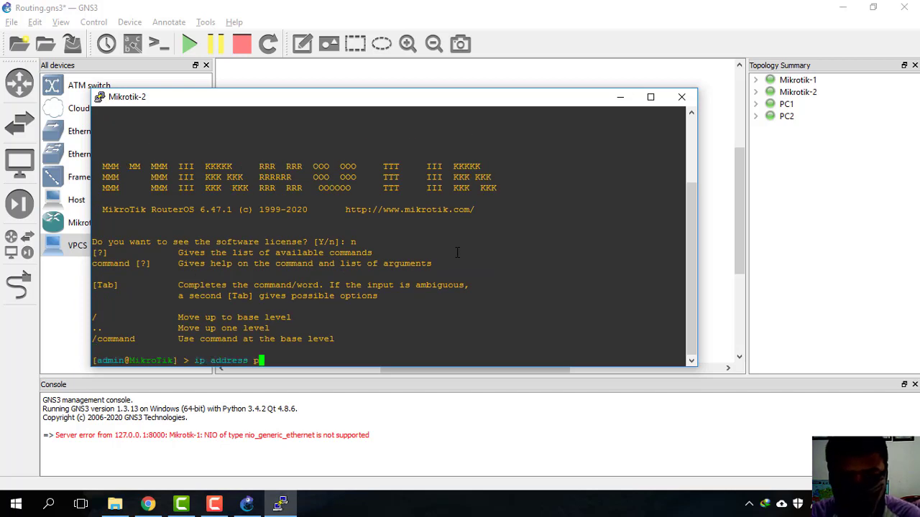
{"action": "key", "text": "Return"}
Step: Assign 10.1.1.2/30 to Mikrotik-2's ether1 interface
{"action": "type", "text": "ip a"}
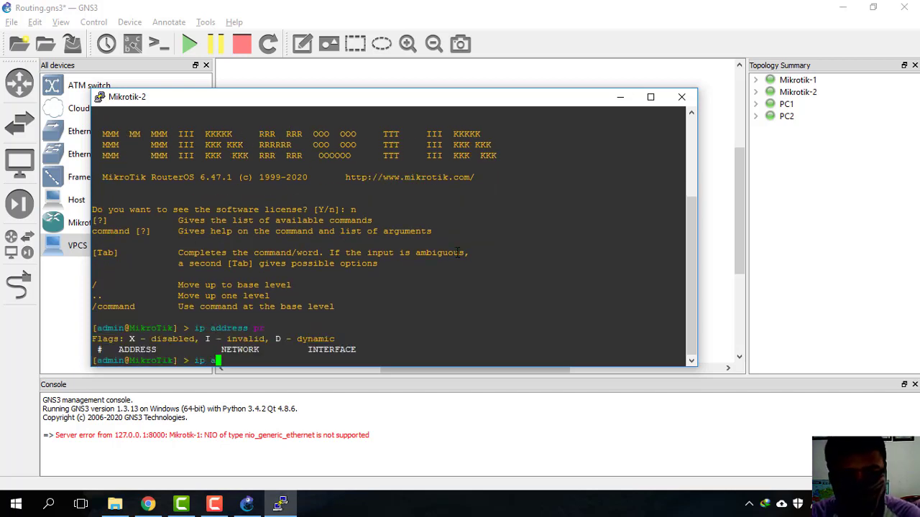
{"action": "type", "text": "ddress add address="}
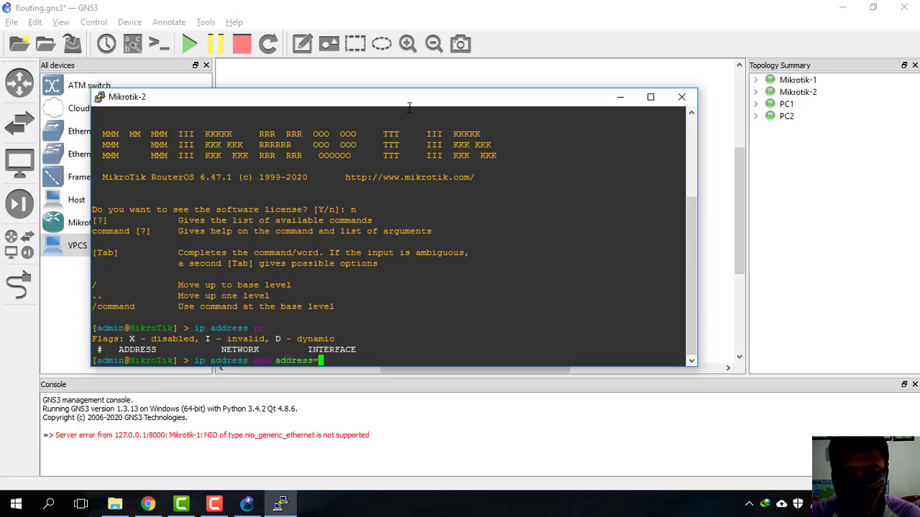
{"action": "left_click_drag", "start_coordinate": [410, 102], "coordinate": [474, 192]}
{"action": "type", "text": "10.1"}
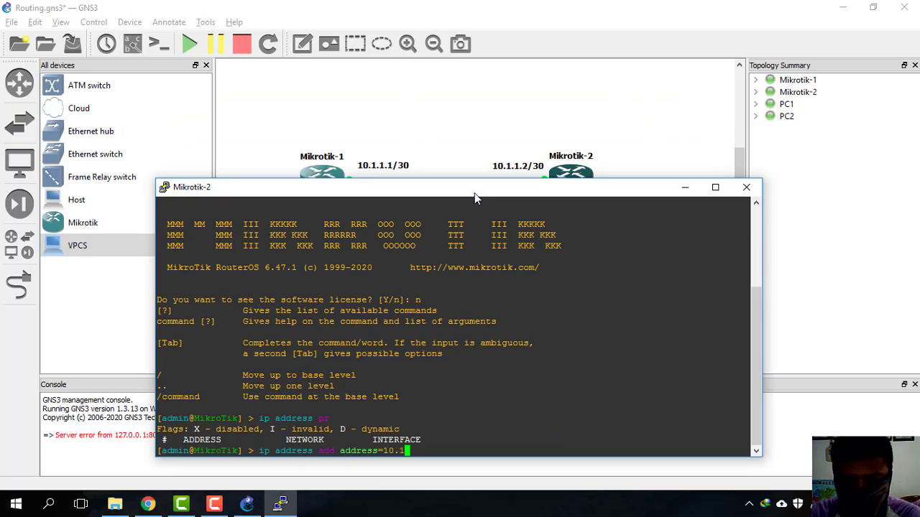
{"action": "type", "text": ".1.2/"}
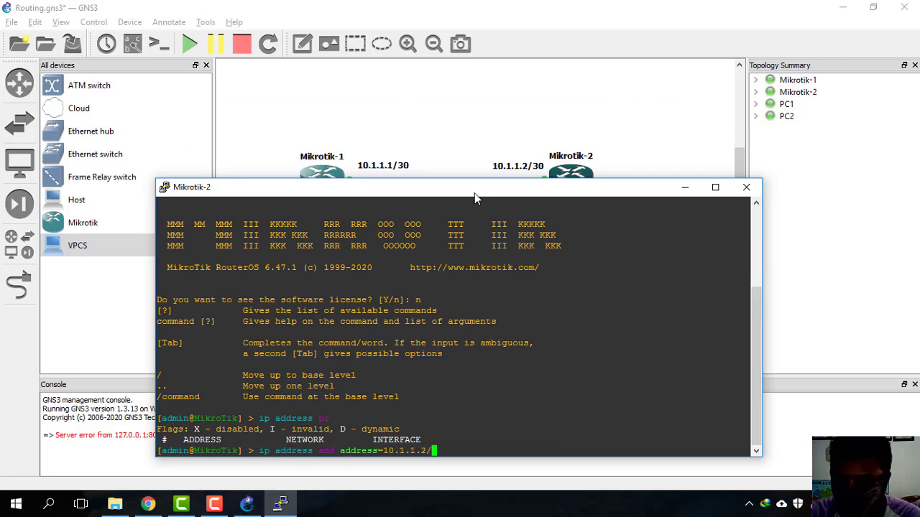
{"action": "type", "text": "30 in"}
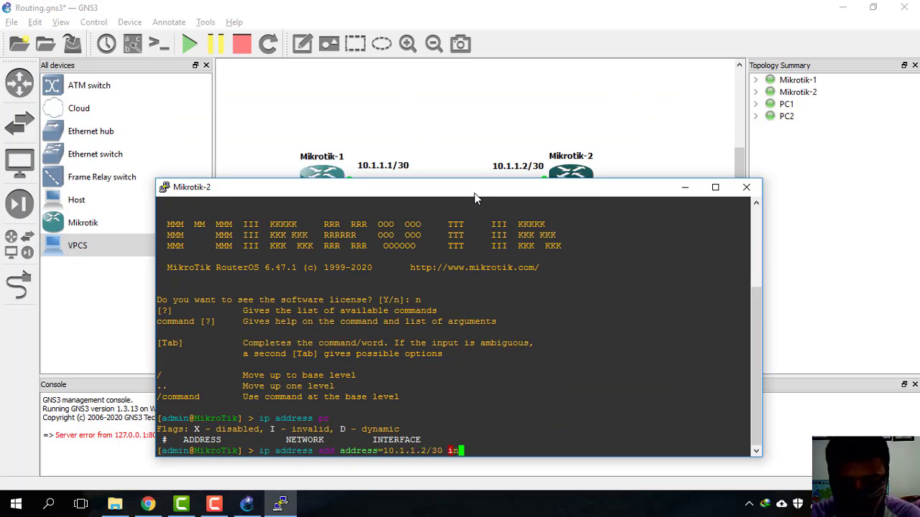
{"action": "type", "text": "terface=ether1"}
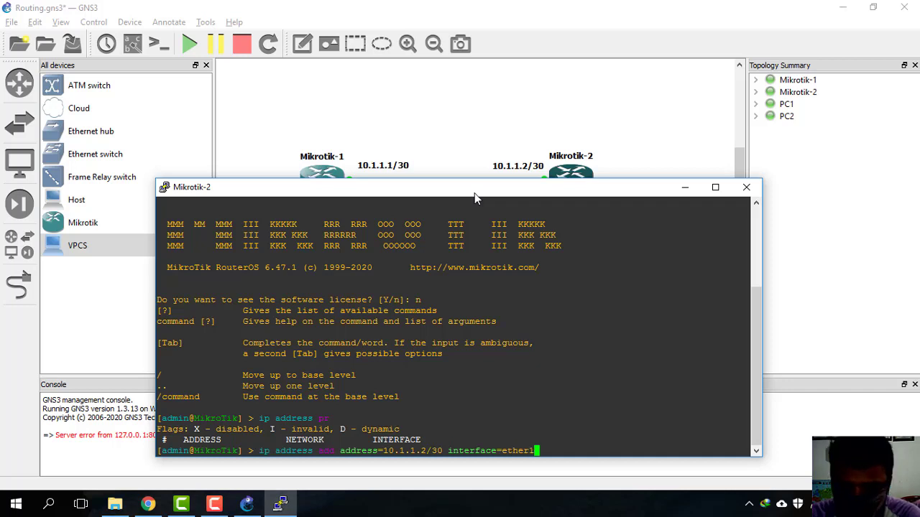
{"action": "key", "text": "Return"}
Step: Assign 192.168.1.1/24 to Mikrotik-2's ether2 interface
{"action": "type", "text": "ip a"}
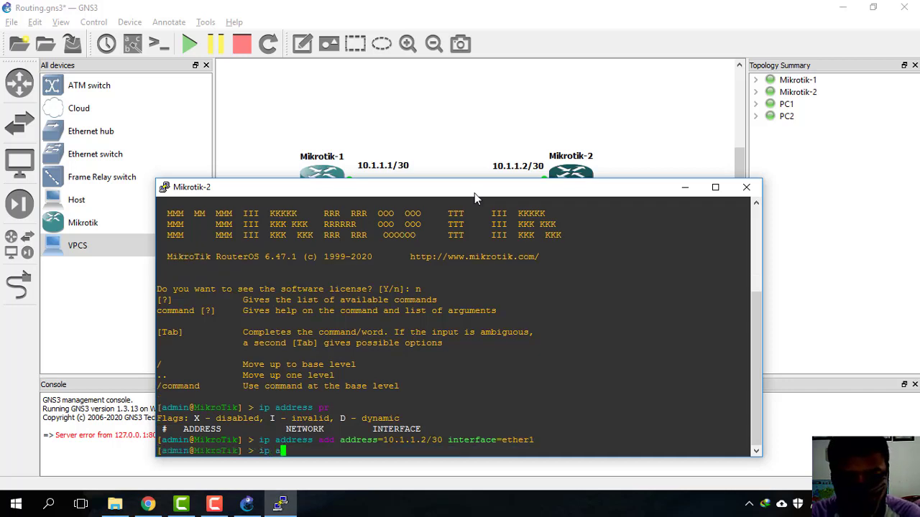
{"action": "type", "text": "ddress add ad"}
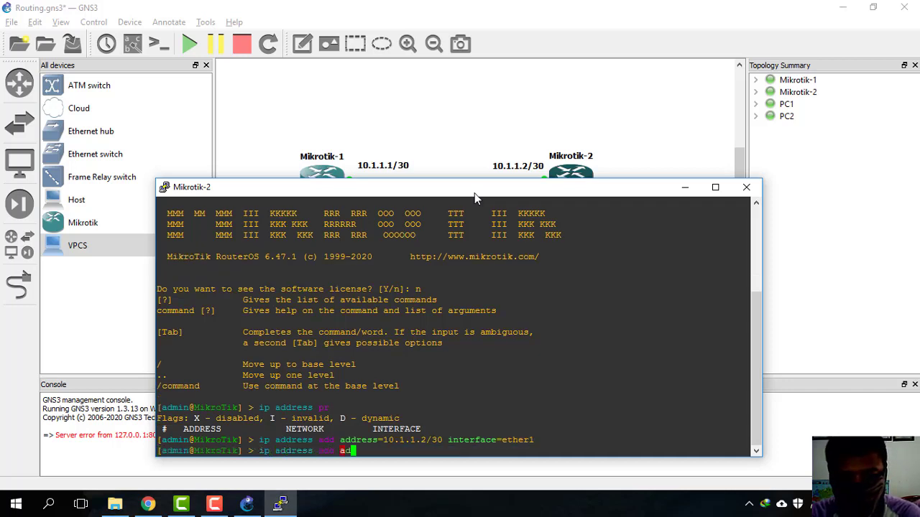
{"action": "type", "text": "dress=192.1"}
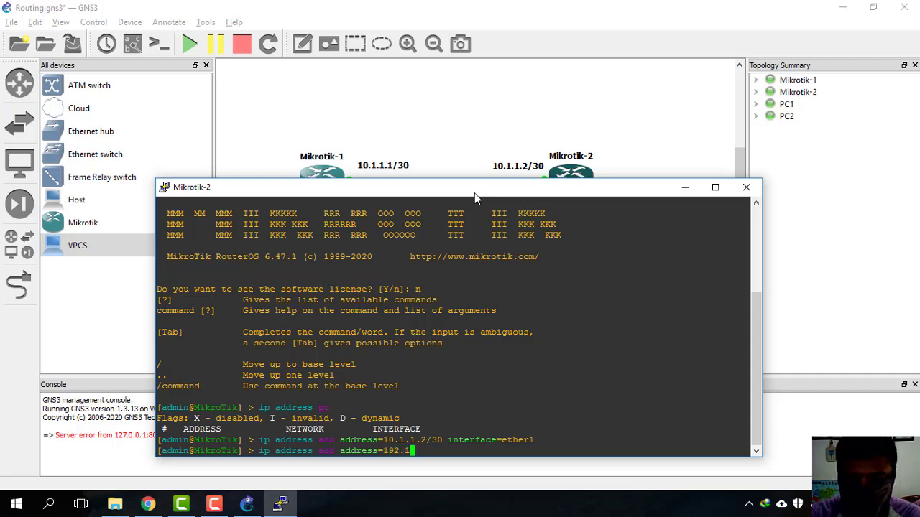
{"action": "type", "text": "68.1.1"}
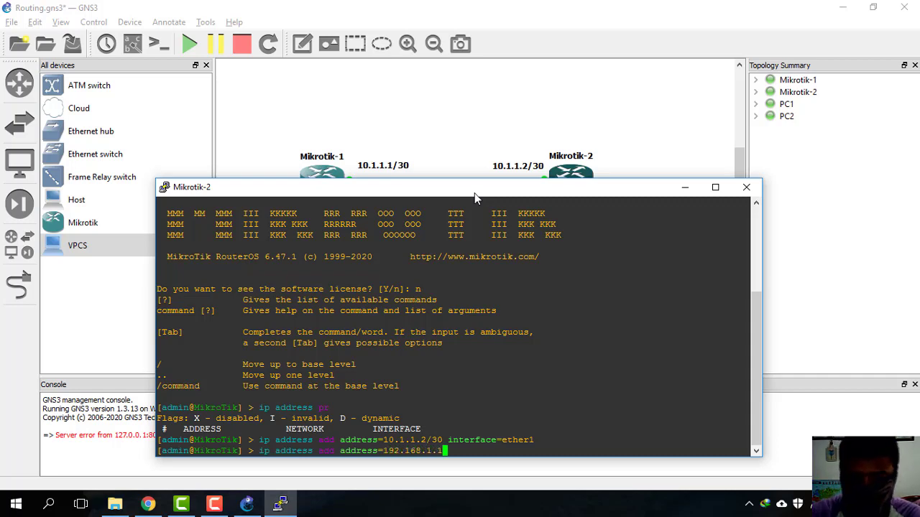
{"action": "left_click_drag", "start_coordinate": [474, 193], "coordinate": [484, 235]}
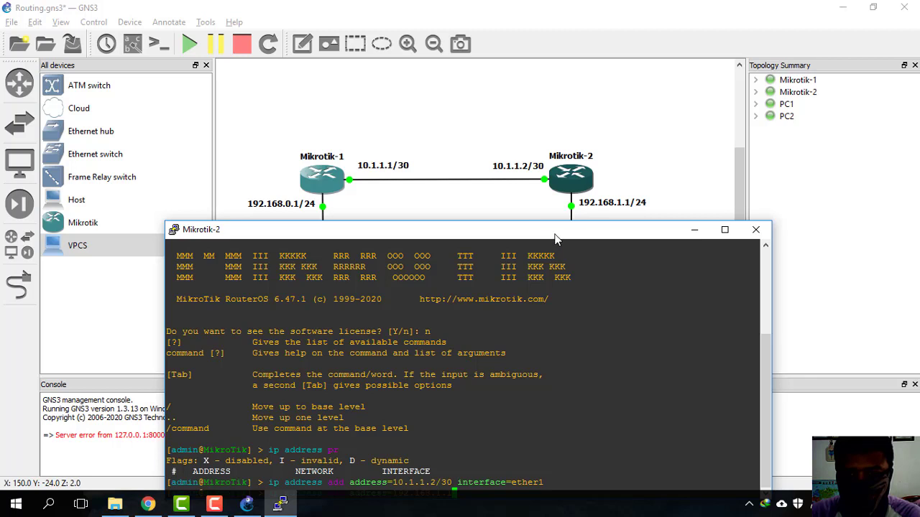
{"action": "left_click_drag", "start_coordinate": [554, 237], "coordinate": [554, 193]}
{"action": "type", "text": "/24 in"}
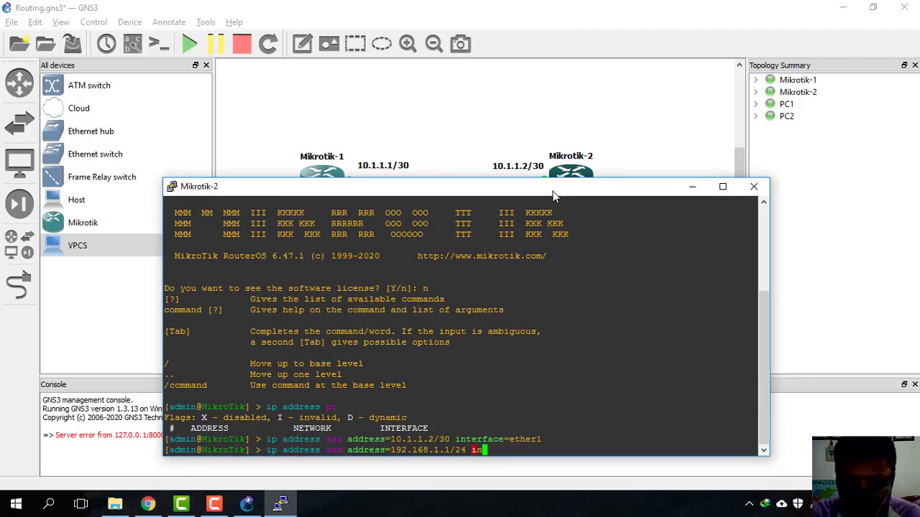
{"action": "key", "text": "Tab"}
{"action": "type", "text": "et"}
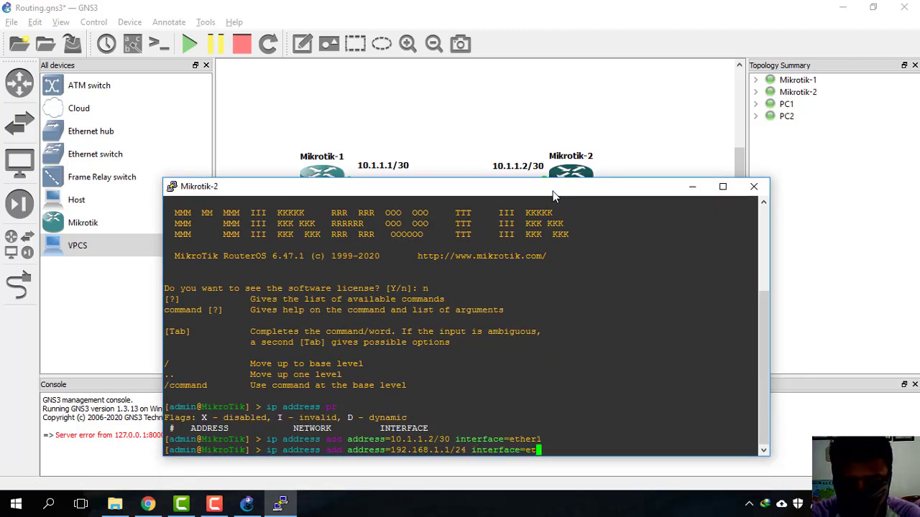
{"action": "type", "text": "her2"}
{"action": "key", "text": "Return"}
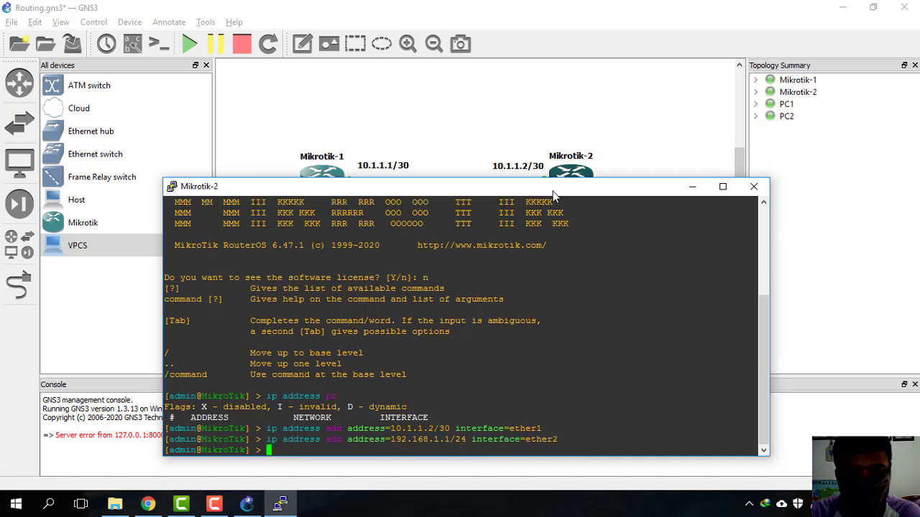
Step: List Mikrotik-2's addresses to confirm both, and enter 'ip route print'
{"action": "type", "text": "ip "}
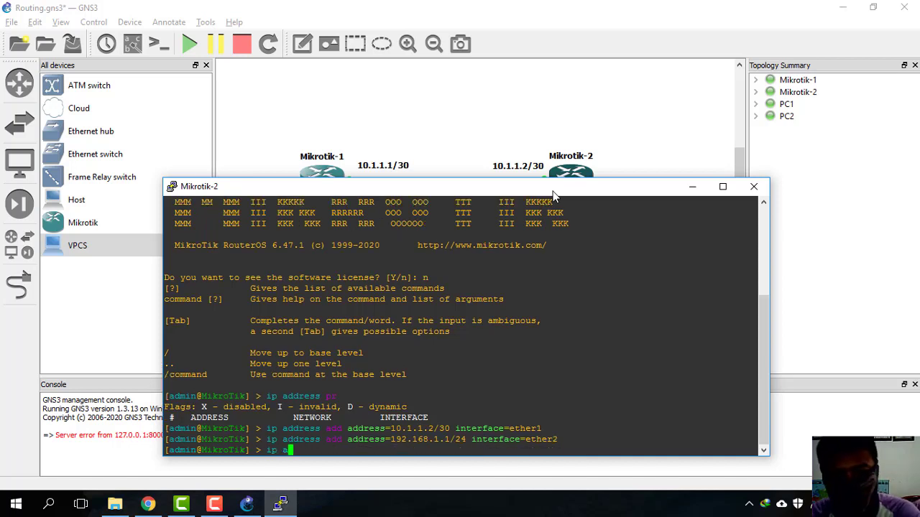
{"action": "type", "text": "address "}
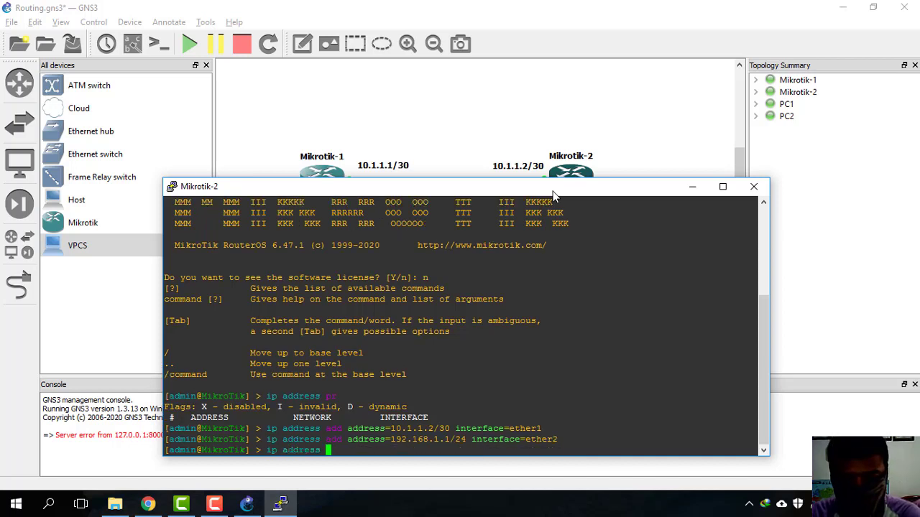
{"action": "type", "text": "print"}
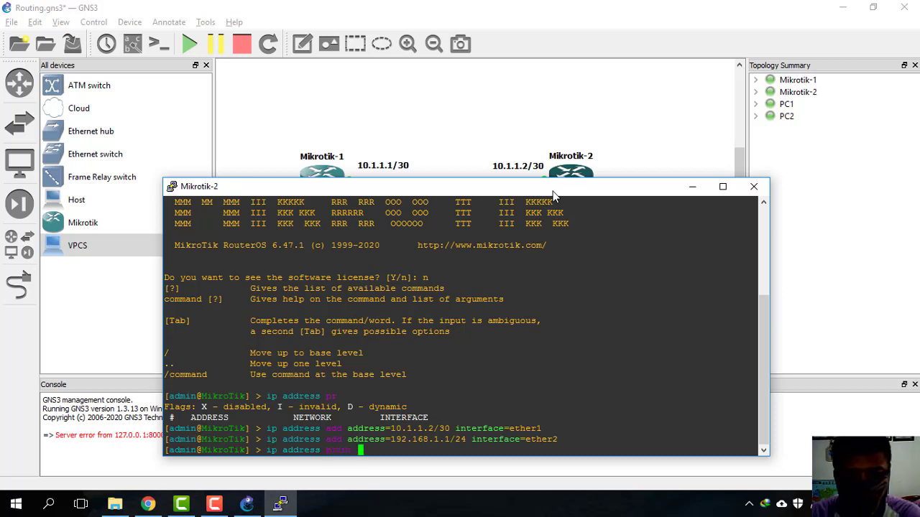
{"action": "key", "text": "Return"}
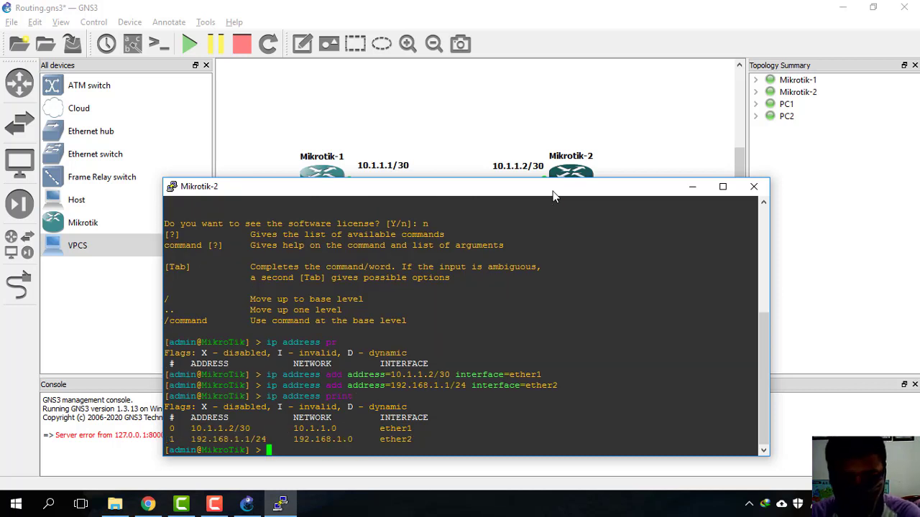
{"action": "type", "text": "ip "}
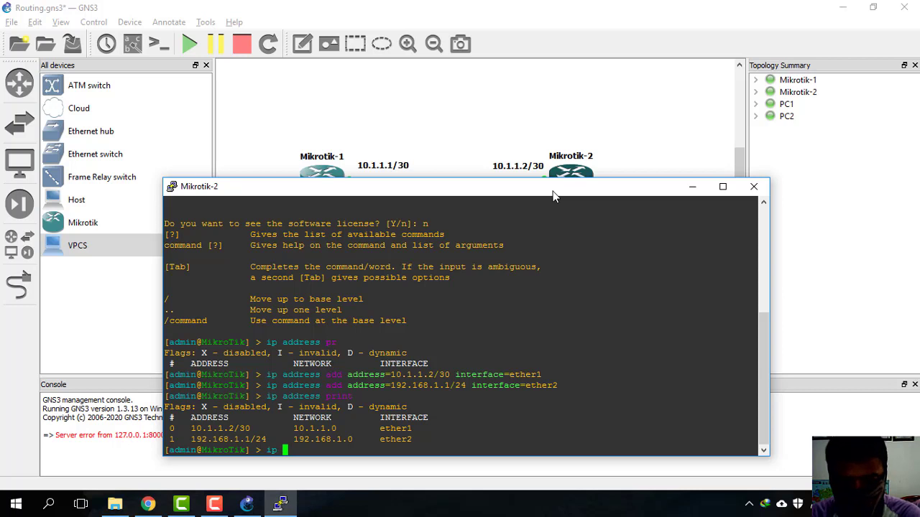
{"action": "type", "text": "route print"}
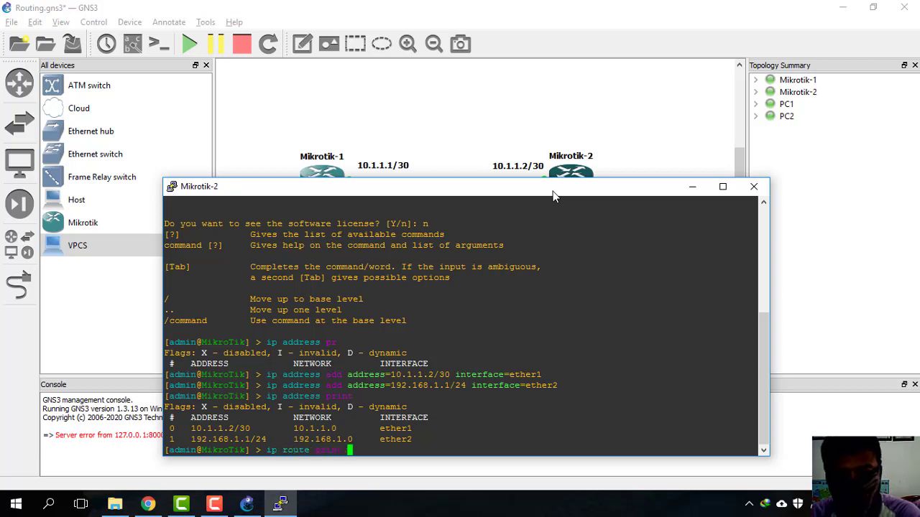
Step: Show Mikrotik-2's current route table
{"action": "key", "text": "Return"}
{"action": "type", "text": "\\"}
{"action": "key", "text": "BackSpace"}
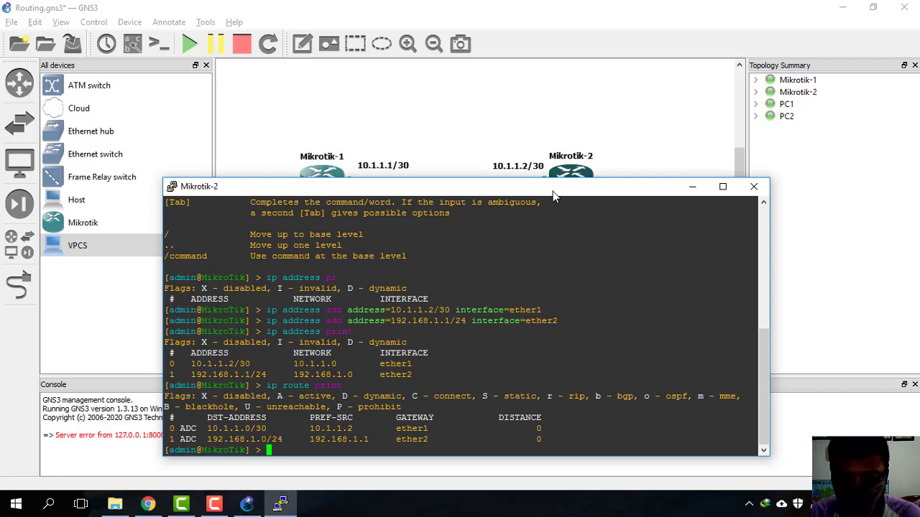
{"action": "left_click_drag", "start_coordinate": [553, 195], "coordinate": [718, 254]}
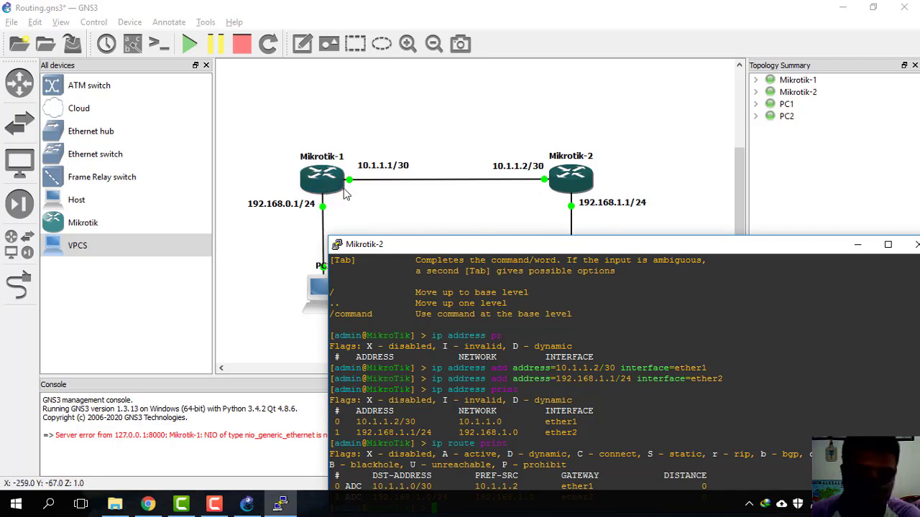
{"action": "left_click_drag", "start_coordinate": [639, 246], "coordinate": [529, 218]}
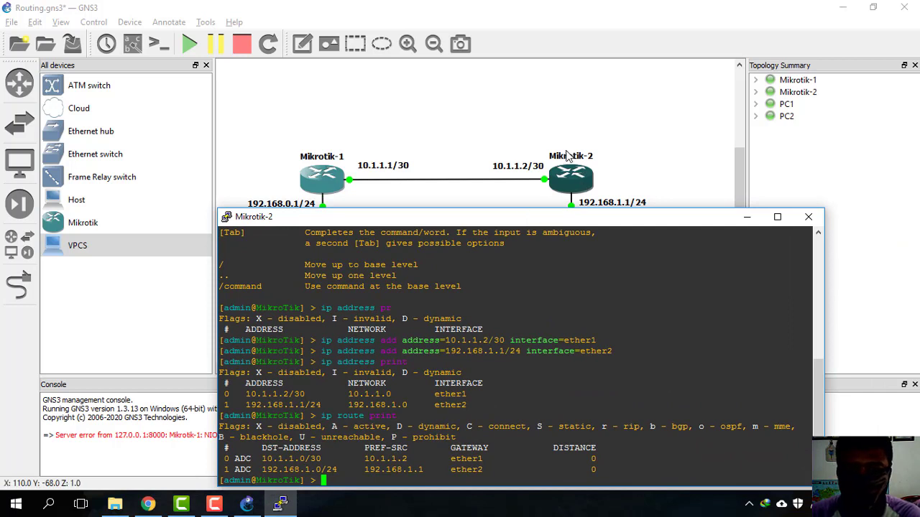
Step: Add a static route to 192.168.0.0/24 via 10.1.1.1 and print the routes to confirm
{"action": "type", "text": "ip route p"}
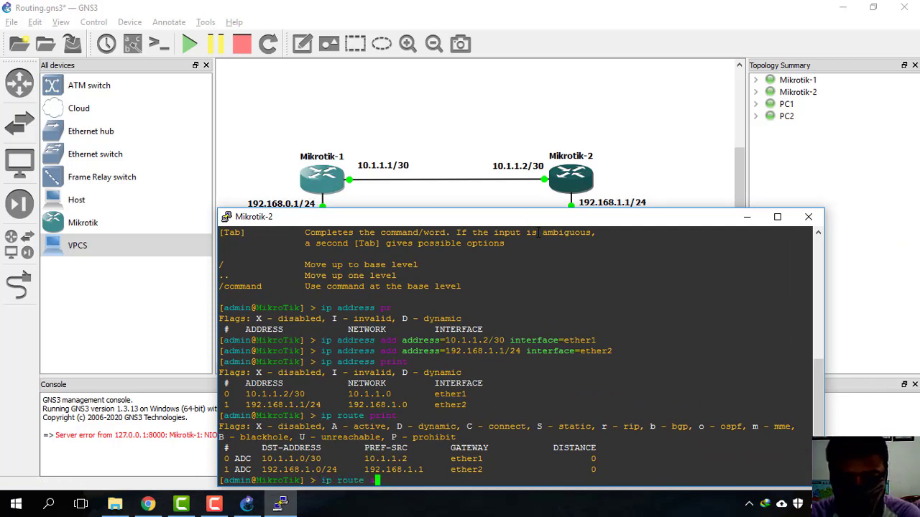
{"action": "type", "text": "dd "}
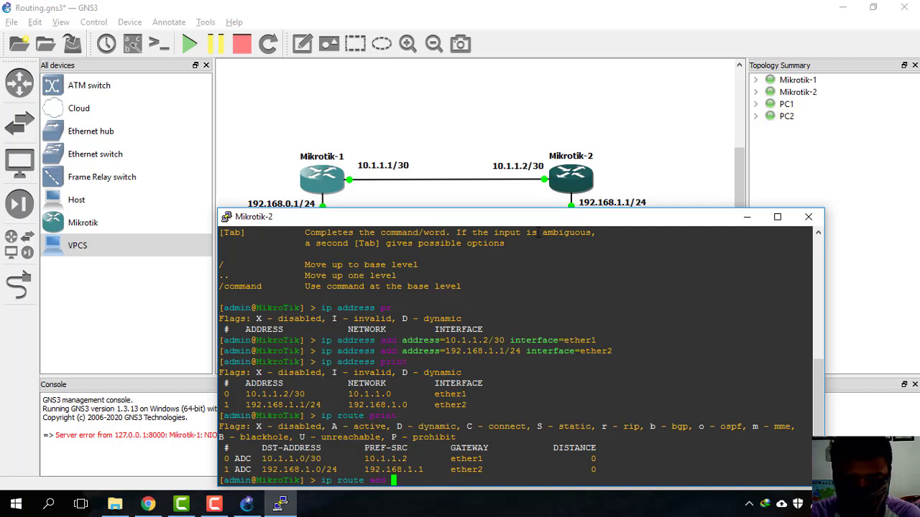
{"action": "type", "text": "dst-address="}
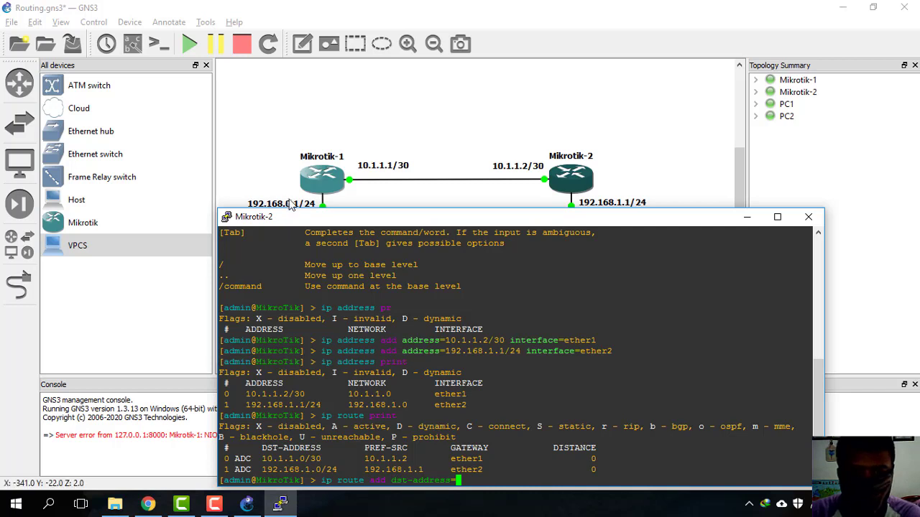
{"action": "type", "text": "192.1"}
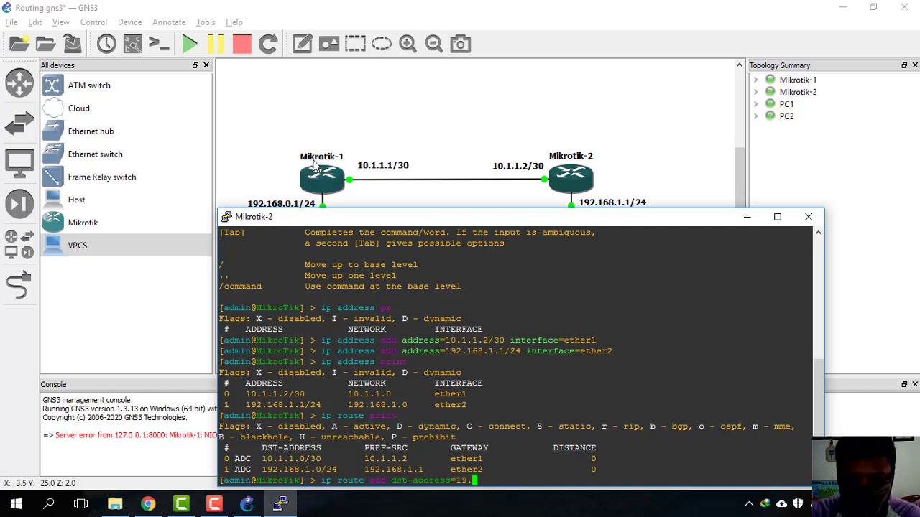
{"action": "key", "text": "BackSpace"}
{"action": "key", "text": "BackSpace"}
{"action": "key", "text": "BackSpace"}
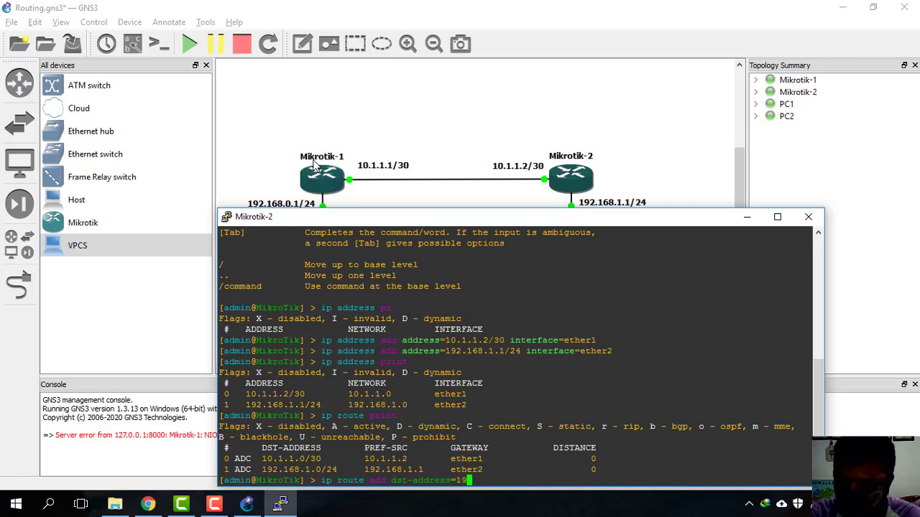
{"action": "type", "text": "2.168.0.0/24"}
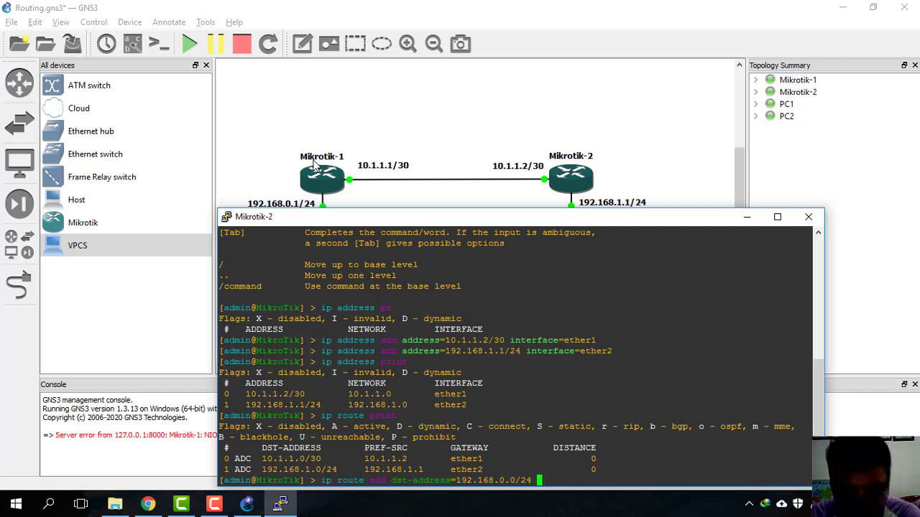
{"action": "type", "text": " gateway="}
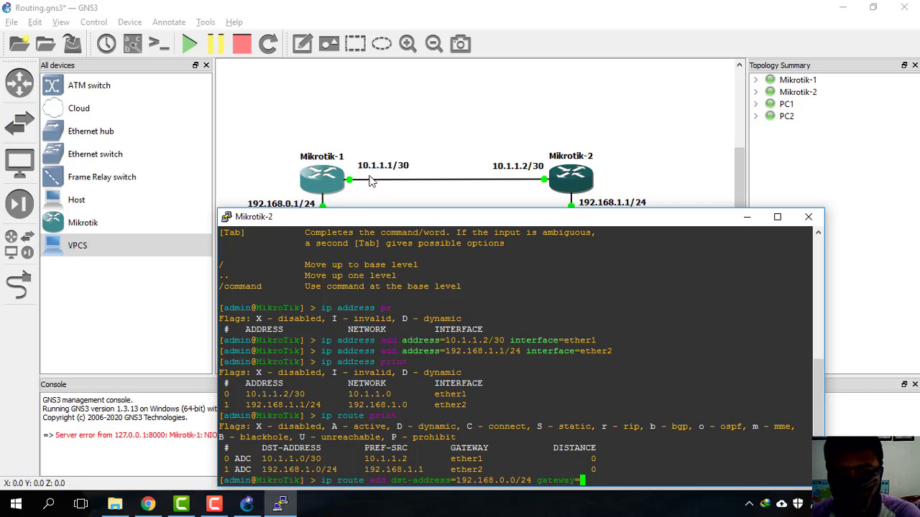
{"action": "type", "text": "10"}
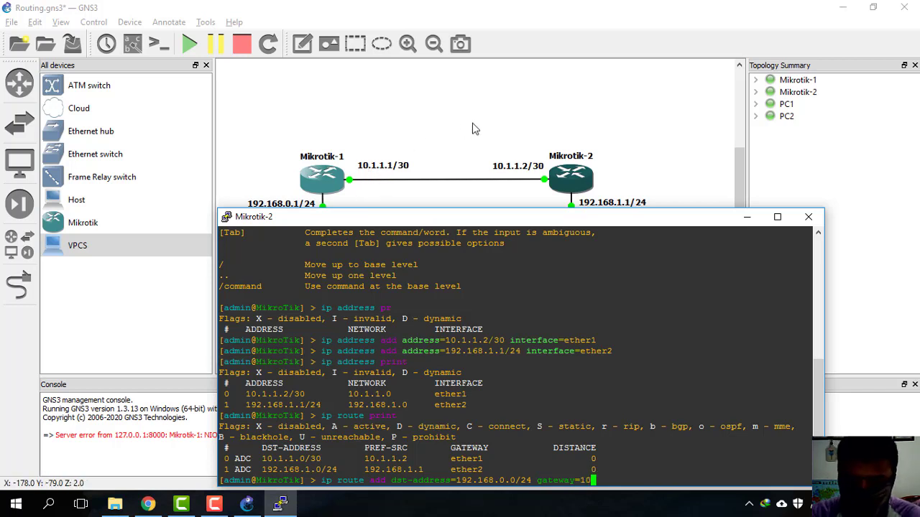
{"action": "type", "text": ".1.1.1"}
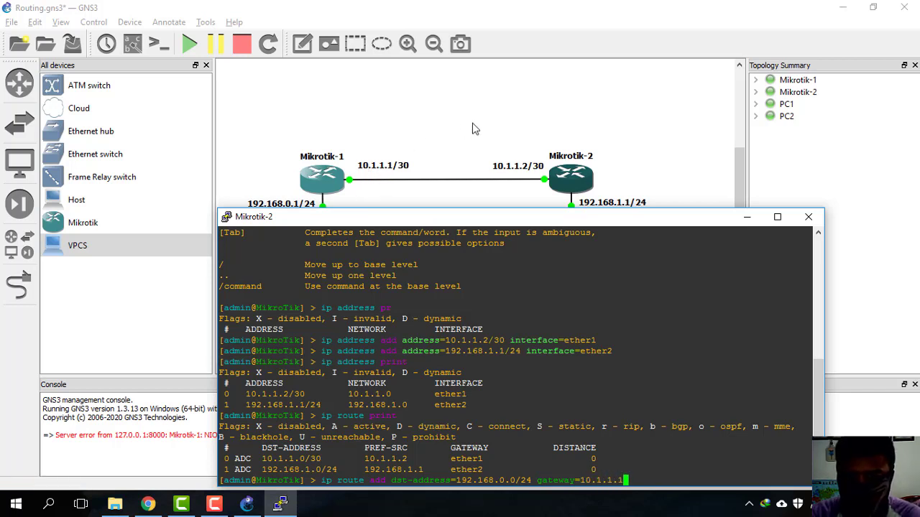
{"action": "key", "text": "Return"}
{"action": "type", "text": "ip route "}
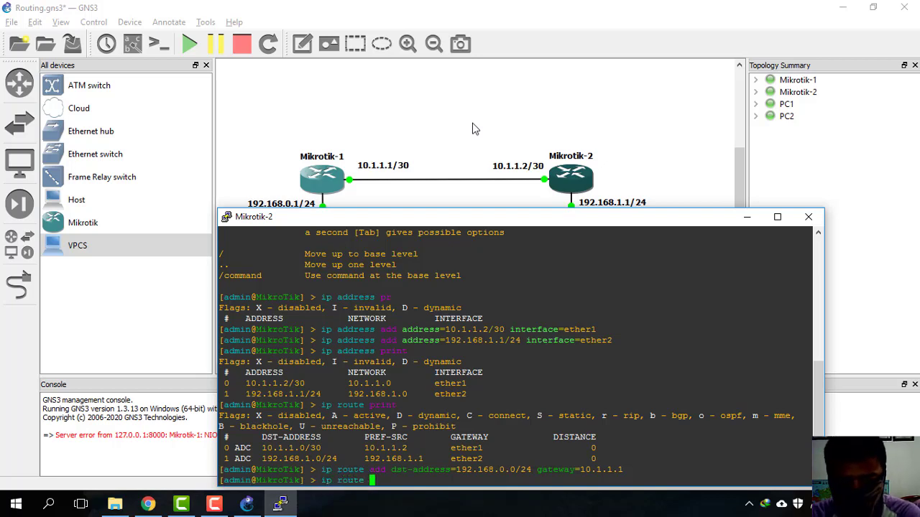
{"action": "type", "text": "print"}
{"action": "key", "text": "Return"}
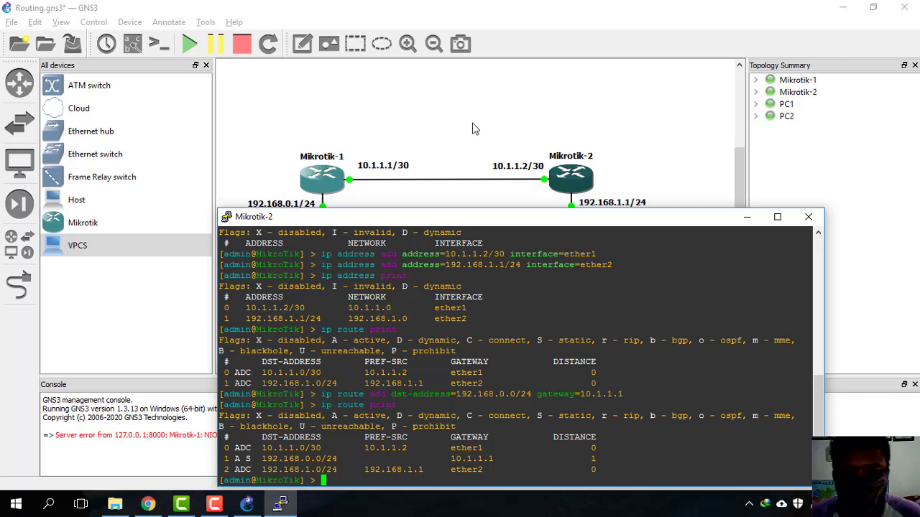
Step: Hide the Mikrotik-2 console and open a console on Mikrotik-1
{"action": "left_click", "coordinate": [748, 218]}
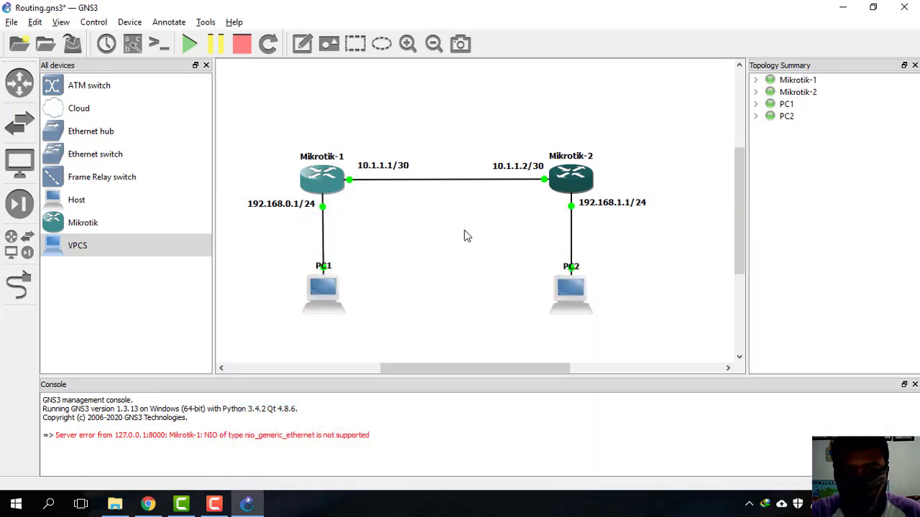
{"action": "left_click", "coordinate": [329, 191]}
{"action": "right_click", "coordinate": [327, 182]}
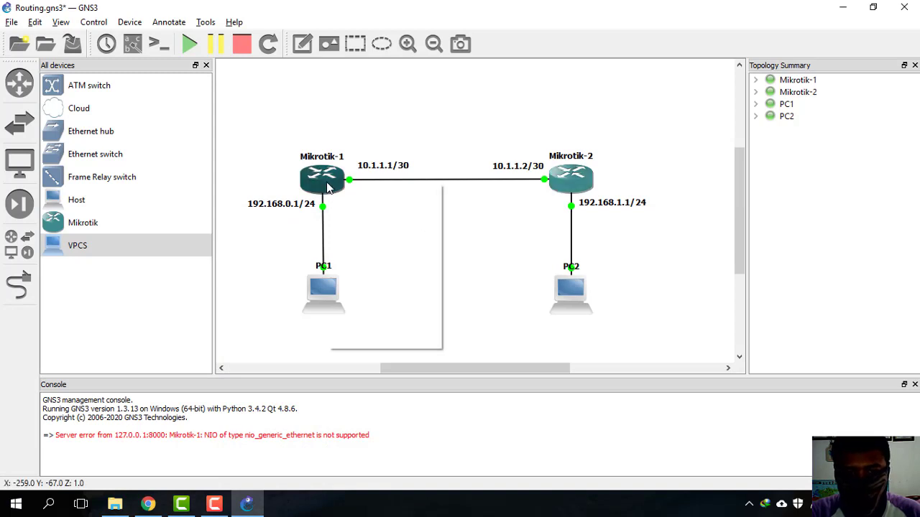
{"action": "left_click", "coordinate": [363, 237]}
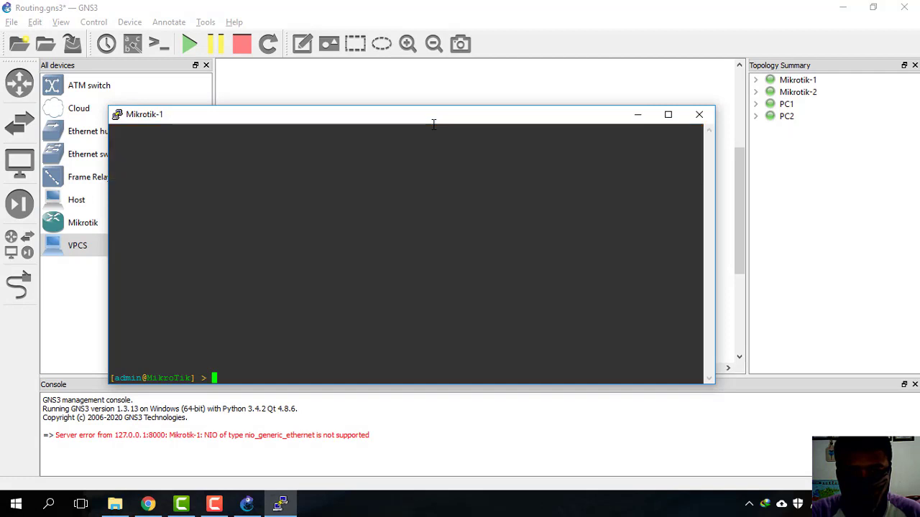
{"action": "left_click_drag", "start_coordinate": [434, 116], "coordinate": [603, 203]}
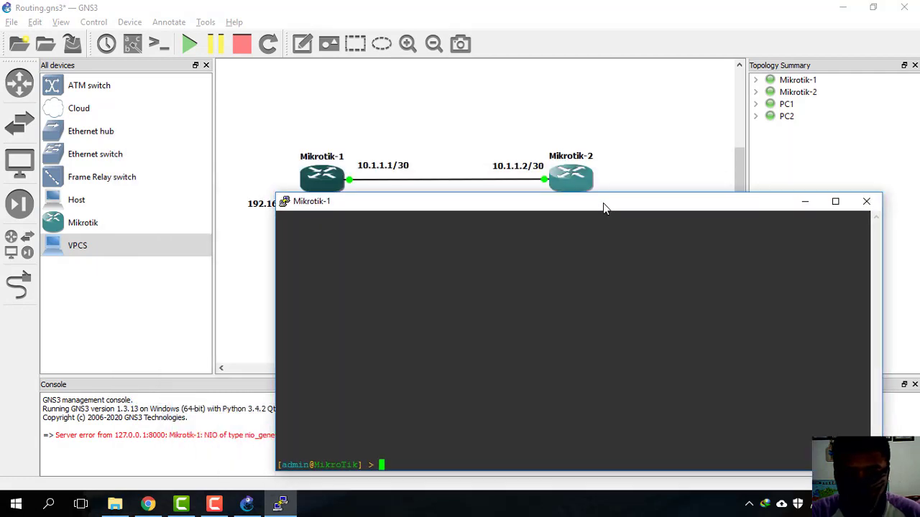
Step: Ping 10.1.1.2 from Mikrotik-1, getting 3 of 3 replies, then close the console
{"action": "type", "text": "ping 10.1.1.2"}
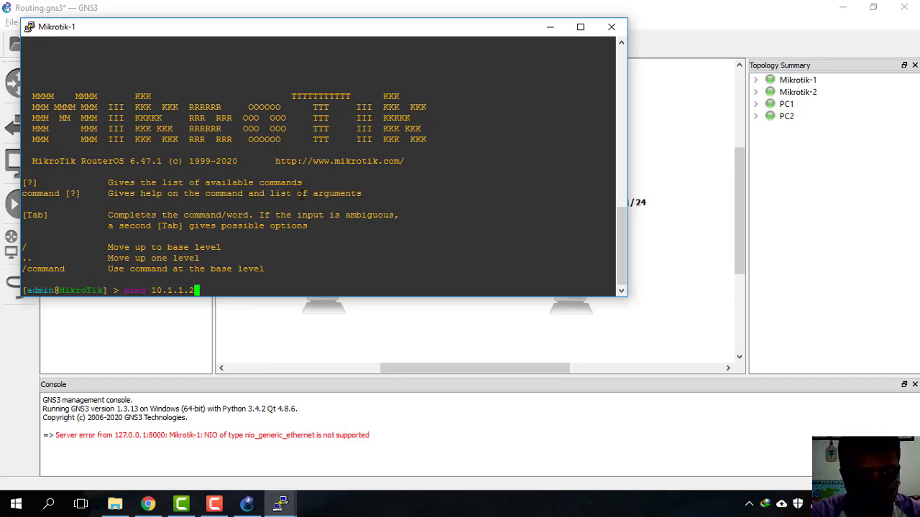
{"action": "left_click_drag", "start_coordinate": [266, 24], "coordinate": [417, 198]}
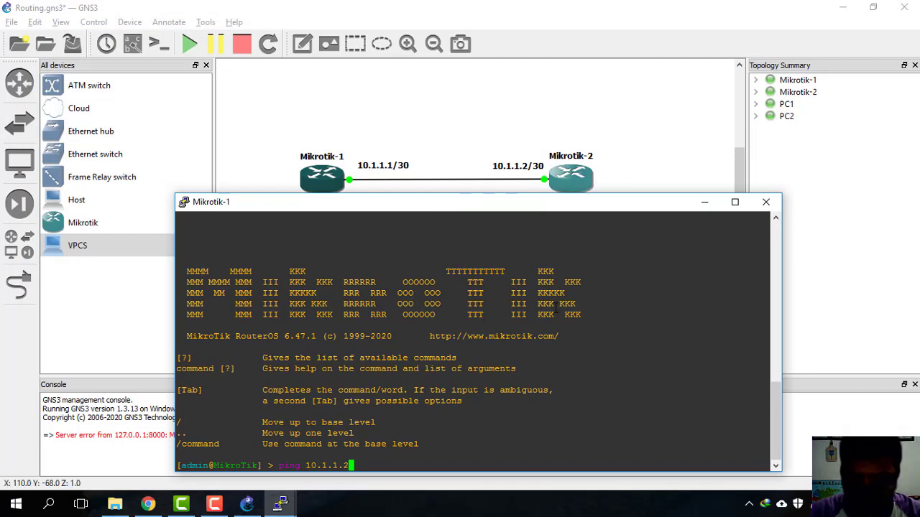
{"action": "key", "text": "Return"}
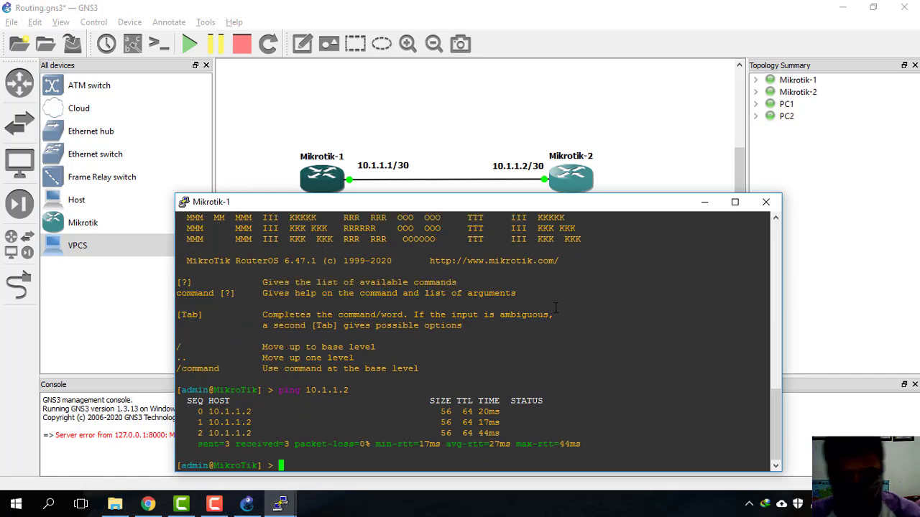
{"action": "left_click", "coordinate": [766, 202]}
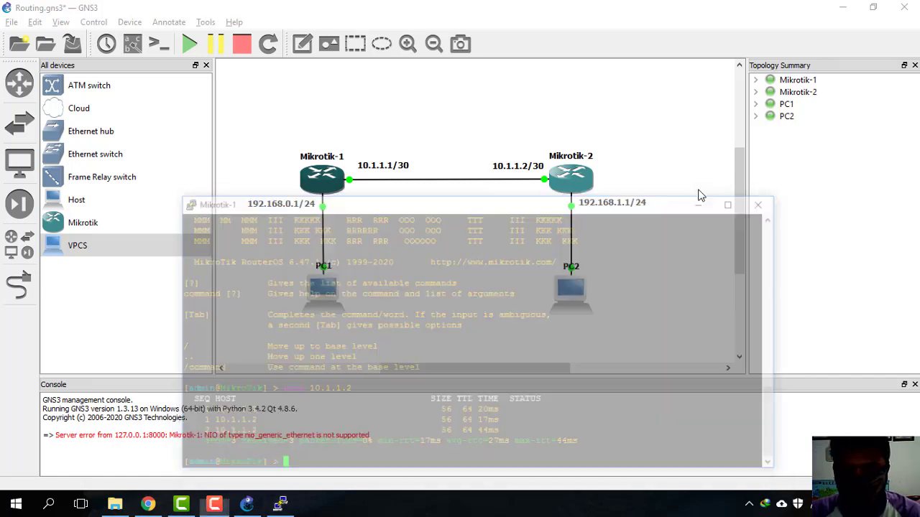
Step: Start Mikrotik-2, open its console and log in as admin
{"action": "right_click", "coordinate": [564, 186]}
{"action": "left_click", "coordinate": [602, 252]}
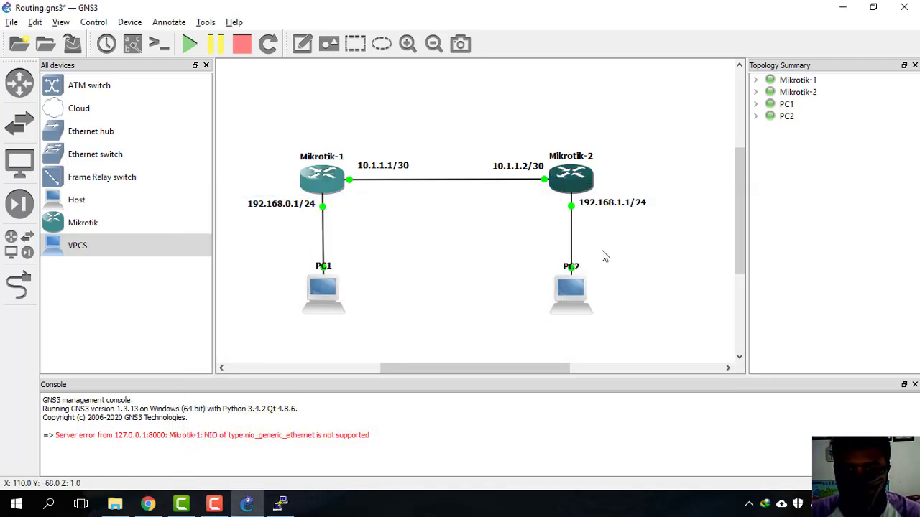
{"action": "right_click", "coordinate": [568, 185]}
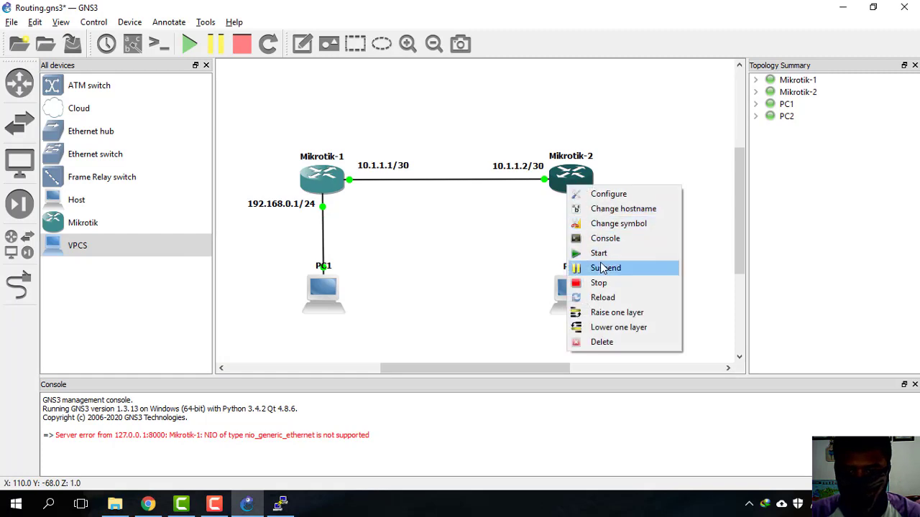
{"action": "left_click", "coordinate": [604, 239]}
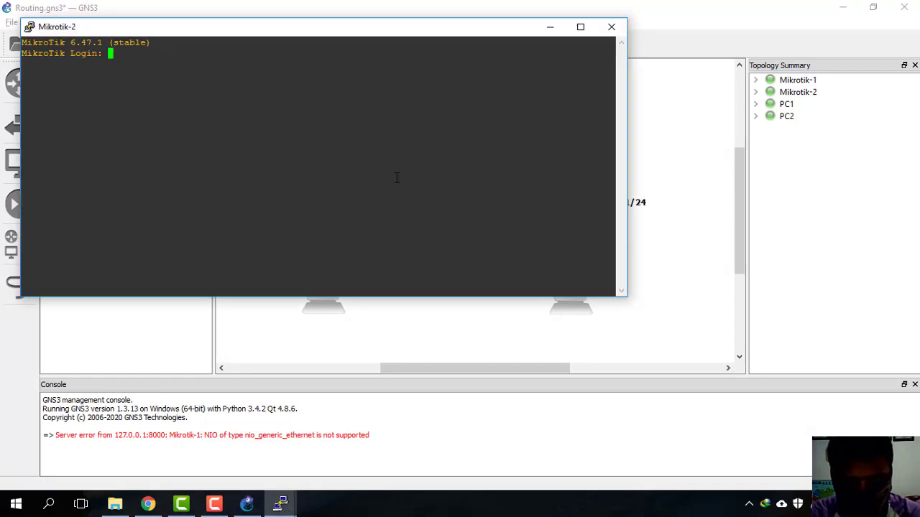
{"action": "type", "text": "admin"}
{"action": "key", "text": "Return"}
{"action": "key", "text": "Return"}
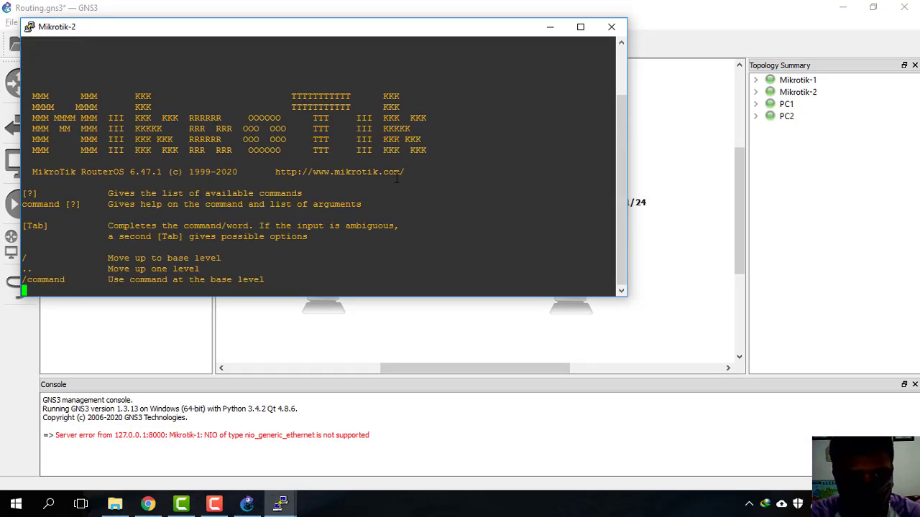
Step: Ping 10.1.1.1 from Mikrotik-2, stop after three replies, and close the terminal
{"action": "type", "text": "ping"}
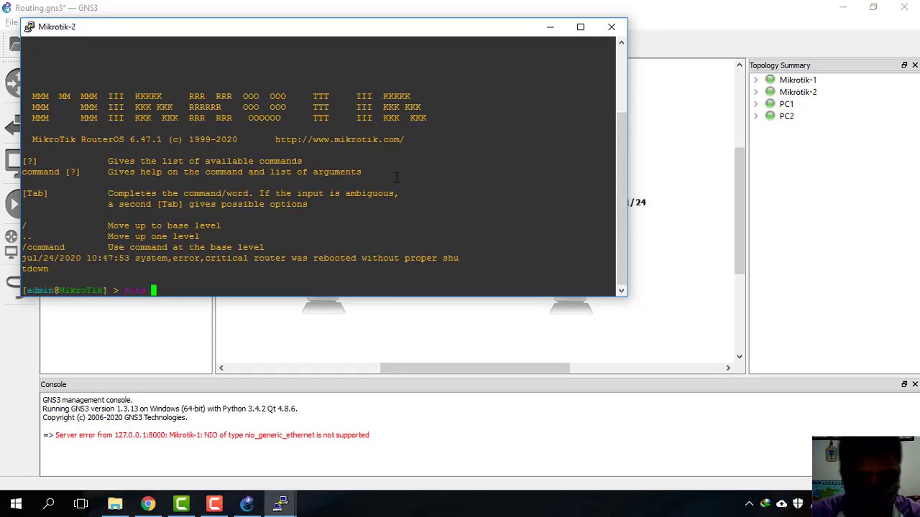
{"action": "left_click_drag", "start_coordinate": [208, 31], "coordinate": [418, 182]}
{"action": "type", "text": "10.1"}
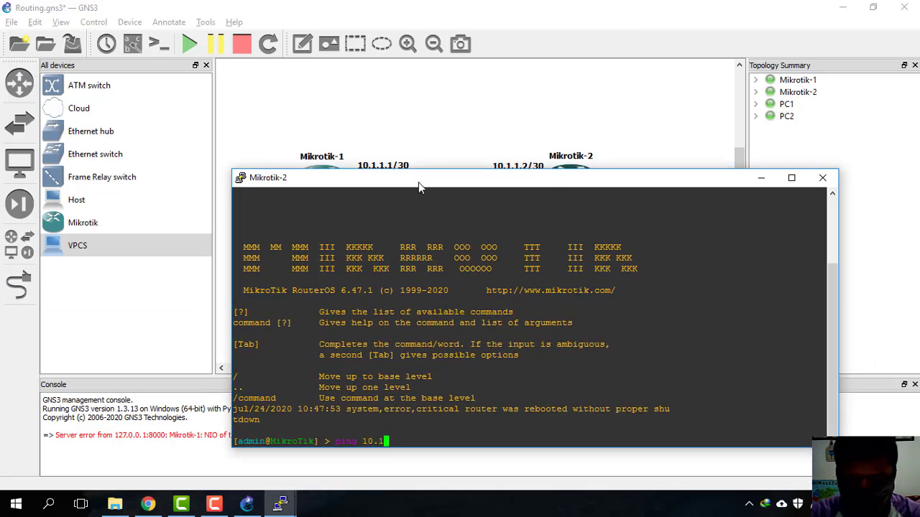
{"action": "type", "text": ".1.1"}
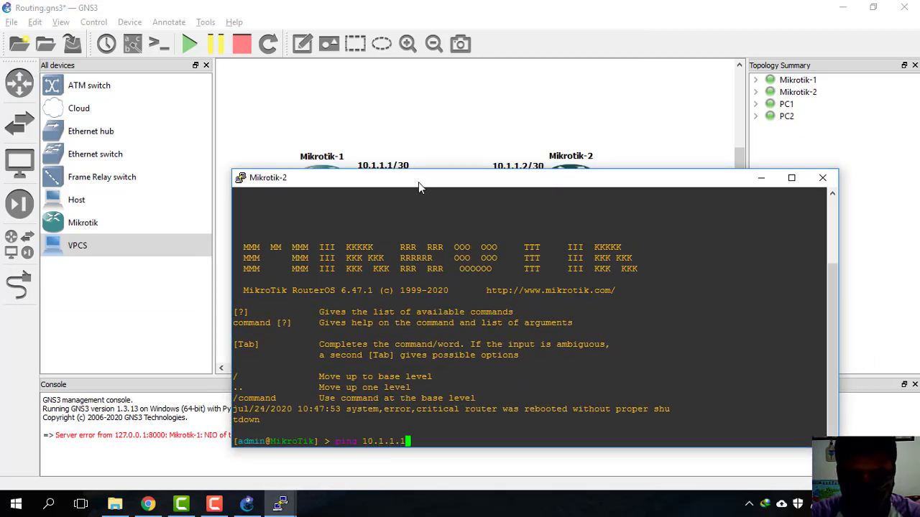
{"action": "key", "text": "Return"}
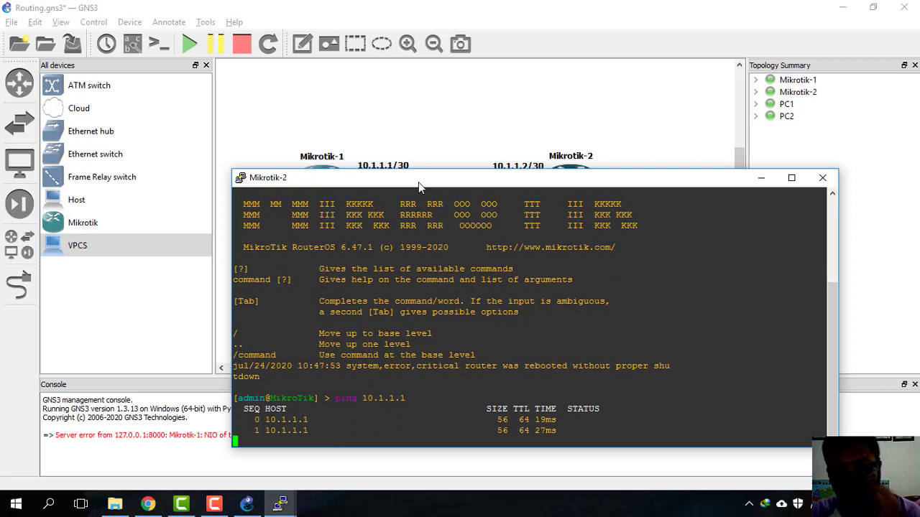
{"action": "key", "text": "ctrl+c"}
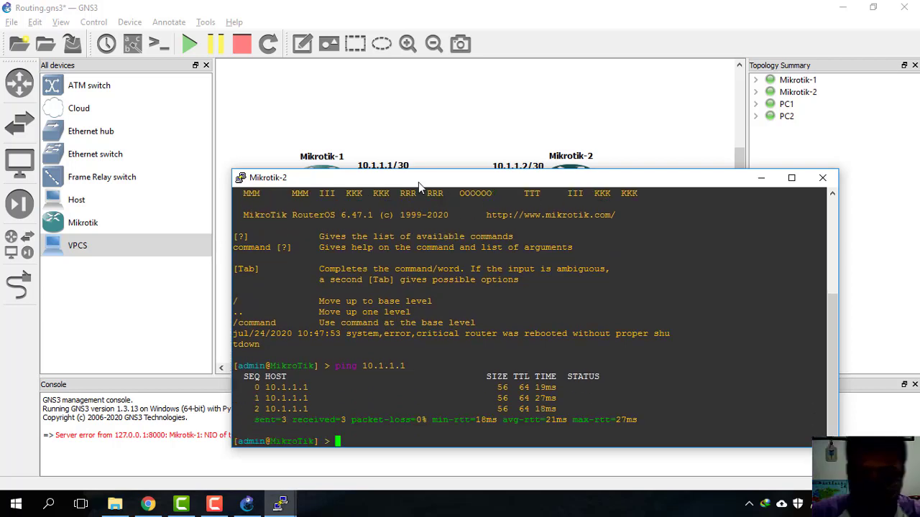
{"action": "left_click", "coordinate": [822, 178]}
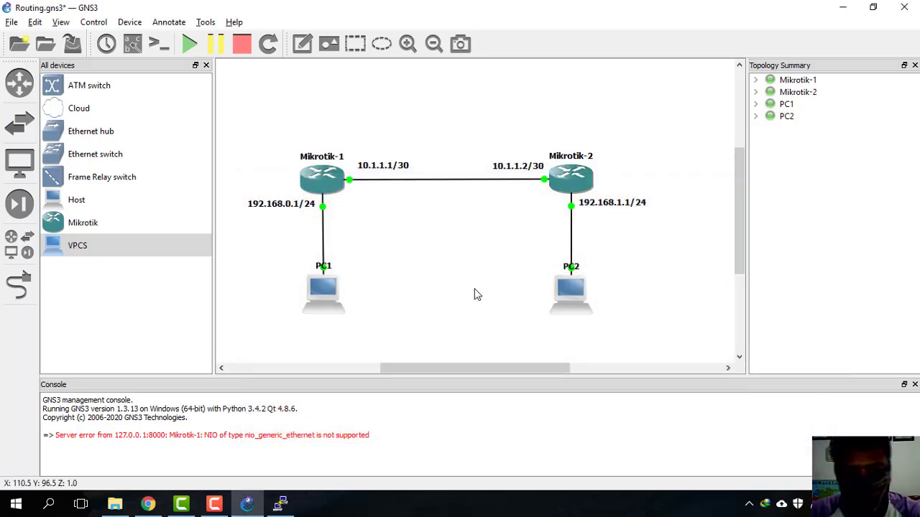
Step: Try PC1's console twice, with Ctrl+C and Enter, but get no usable prompt
{"action": "right_click", "coordinate": [320, 308]}
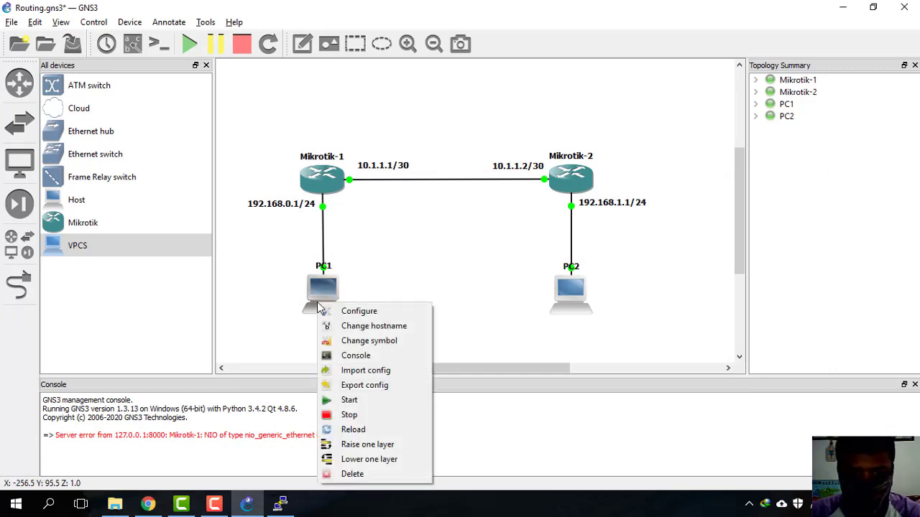
{"action": "left_click", "coordinate": [352, 360]}
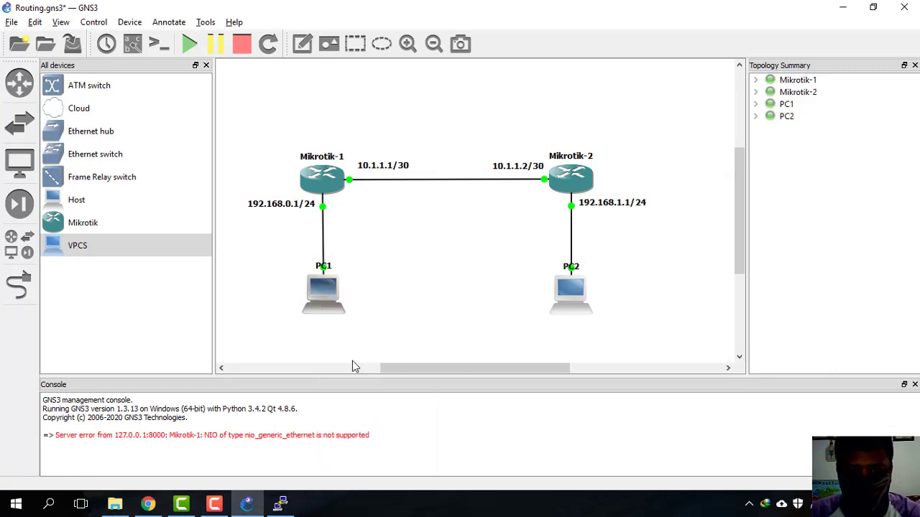
{"action": "left_click_drag", "start_coordinate": [304, 62], "coordinate": [595, 91]}
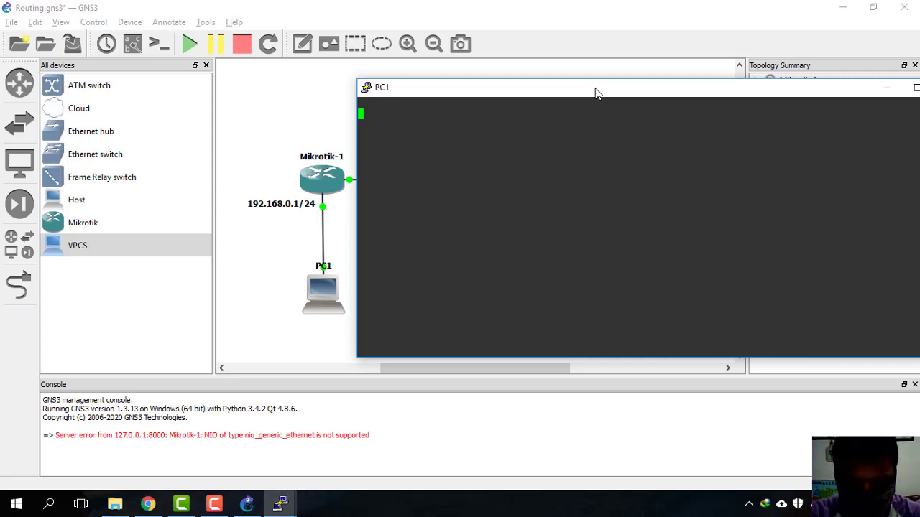
{"action": "key", "text": "ctrl+c"}
{"action": "key", "text": "Return"}
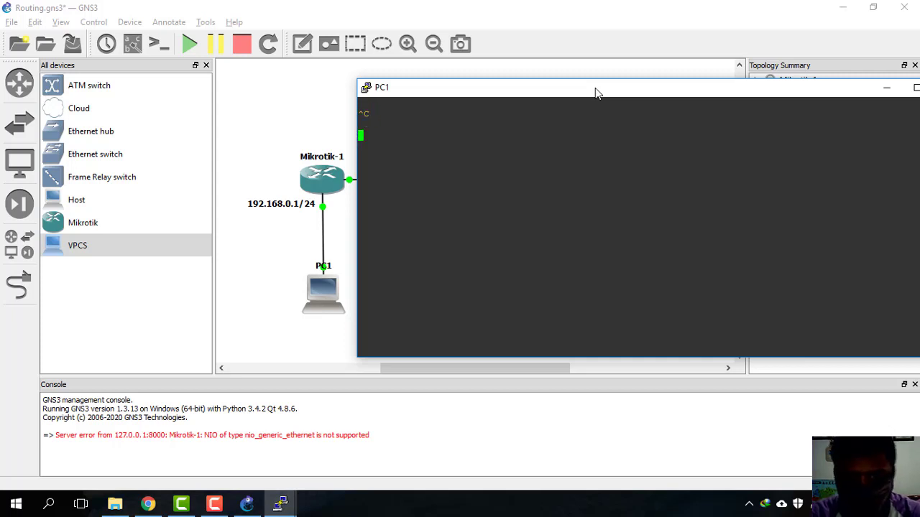
{"action": "left_click_drag", "start_coordinate": [595, 92], "coordinate": [378, 92]}
{"action": "left_click", "coordinate": [730, 86]}
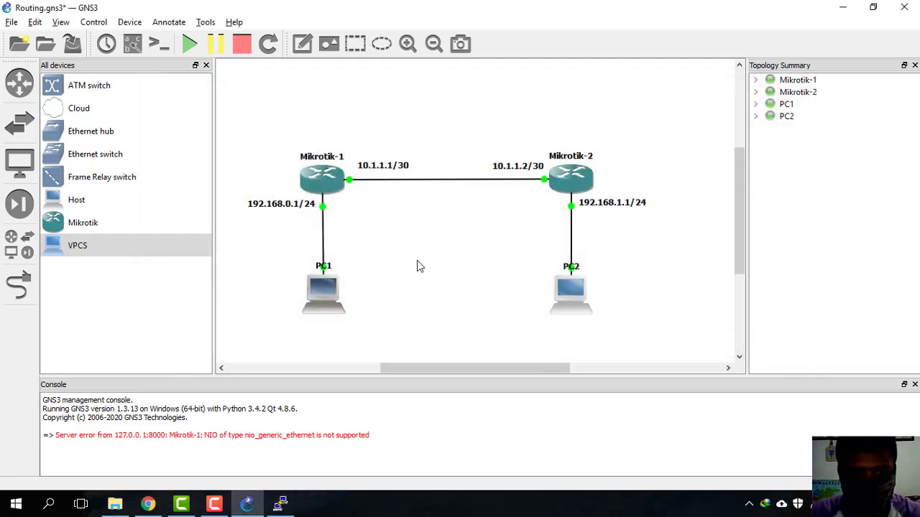
{"action": "right_click", "coordinate": [333, 291]}
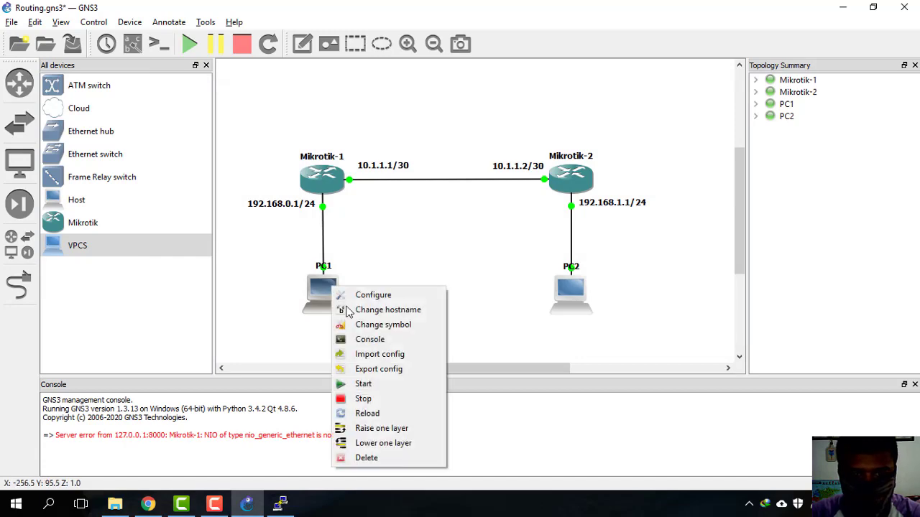
{"action": "left_click", "coordinate": [379, 345]}
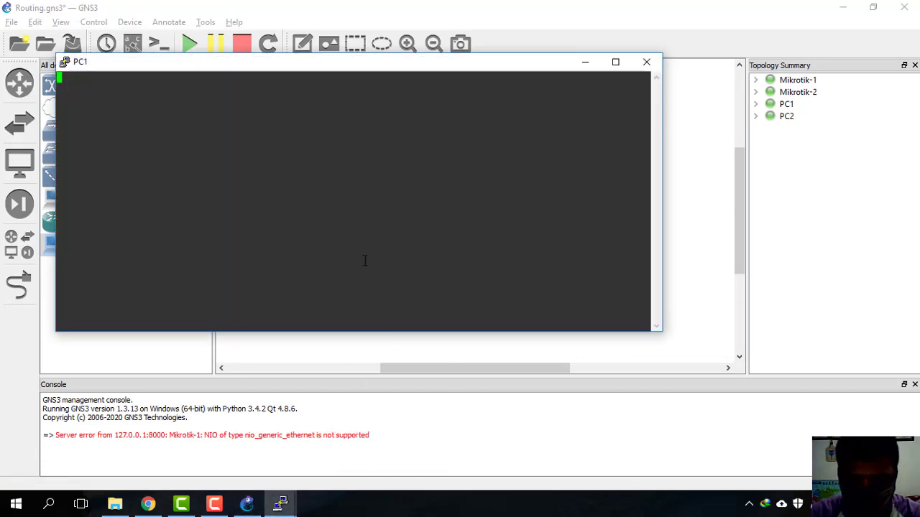
{"action": "left_click", "coordinate": [647, 62]}
Step: Open PC2's console, close it after the connection drops, and bring up PC2's actions again
{"action": "right_click", "coordinate": [566, 291]}
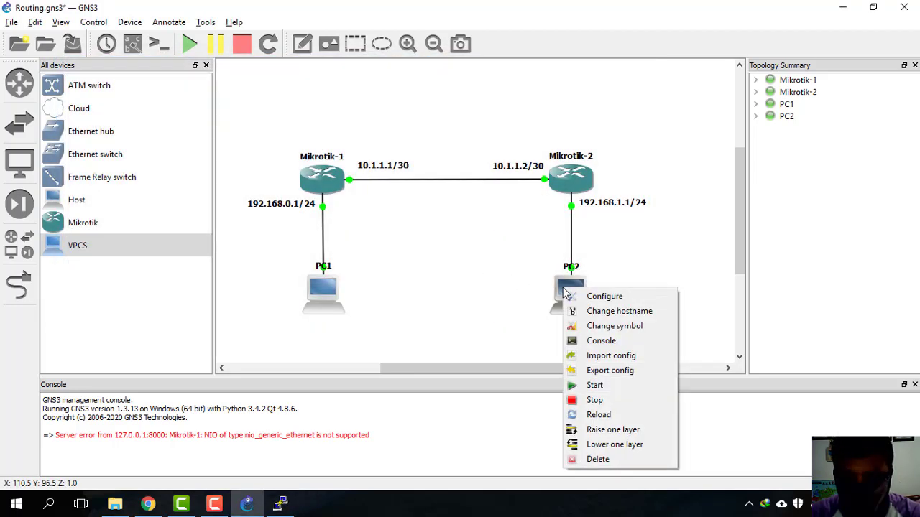
{"action": "left_click", "coordinate": [601, 343]}
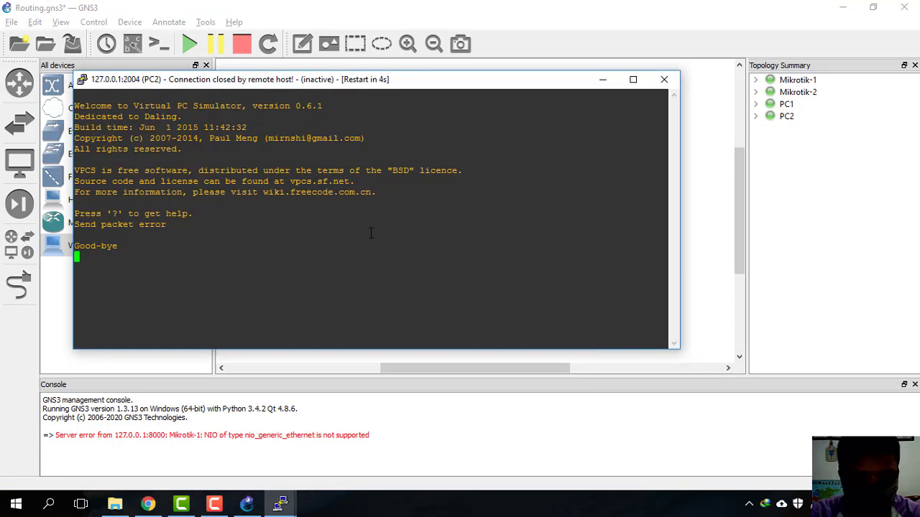
{"action": "left_click", "coordinate": [664, 79]}
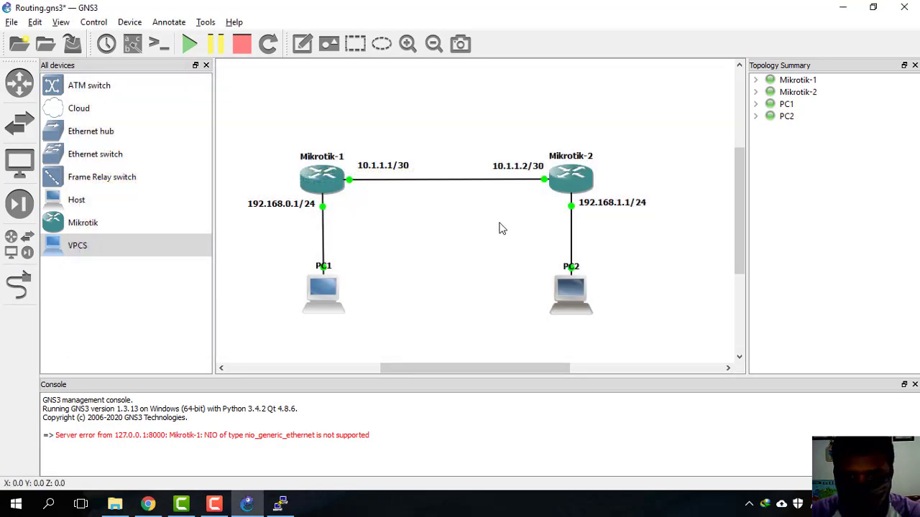
{"action": "scroll", "coordinate": [587, 309], "scroll_direction": "down", "scroll_amount": 1}
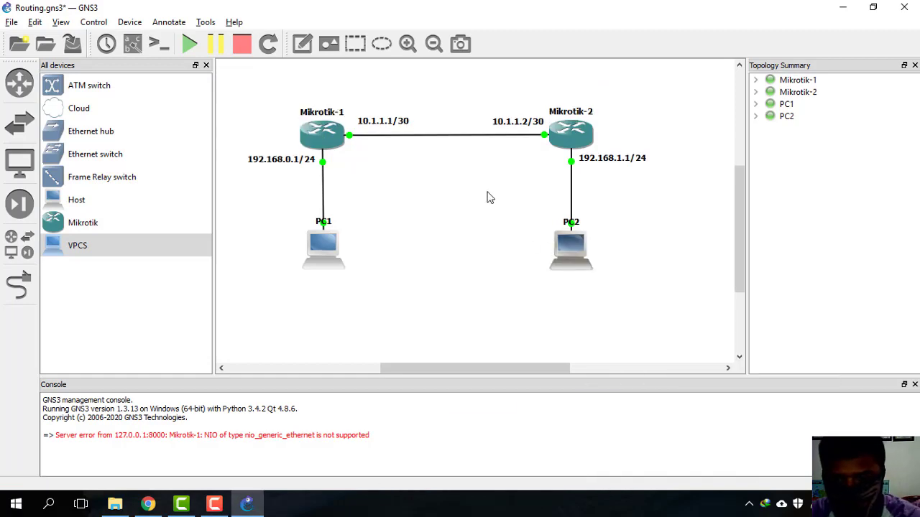
{"action": "right_click", "coordinate": [568, 253]}
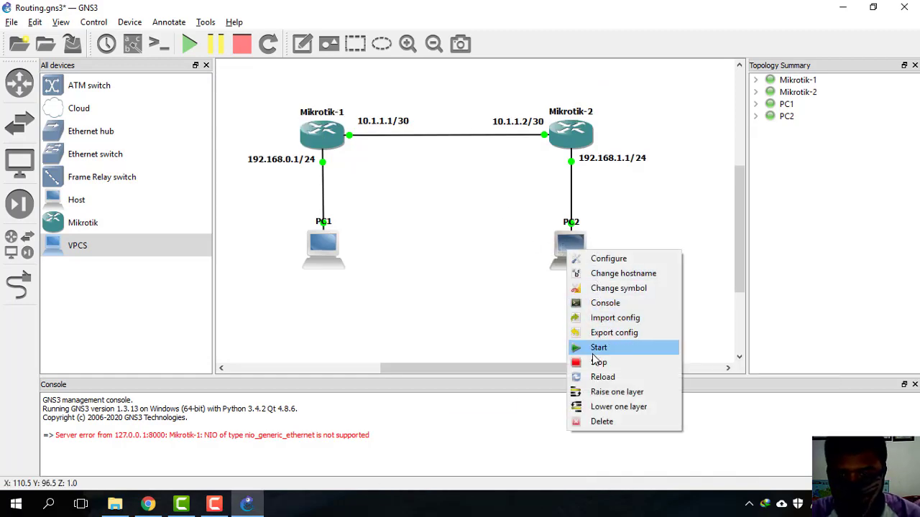
Step: Start PC2, bring up its VPCS prompt, and make a first, invalid address attempt
{"action": "left_click", "coordinate": [583, 319]}
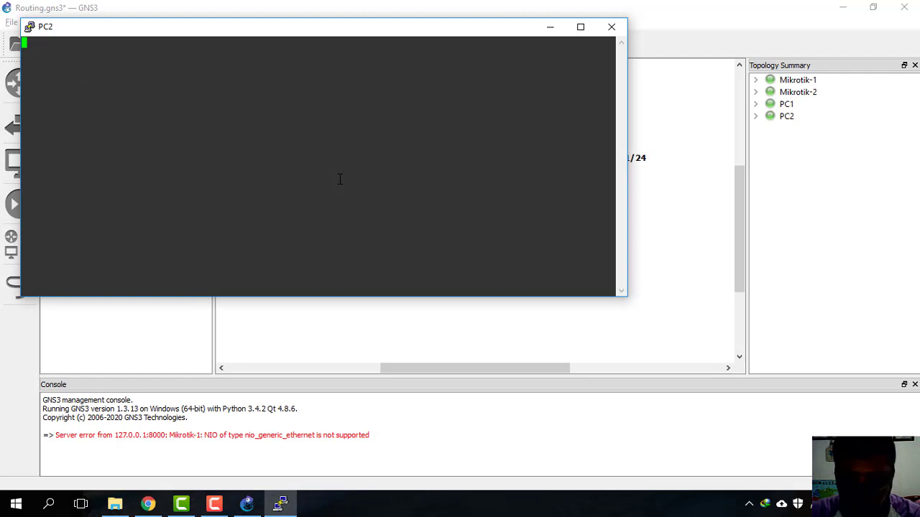
{"action": "key", "text": "Return"}
{"action": "left_click", "coordinate": [285, 505]}
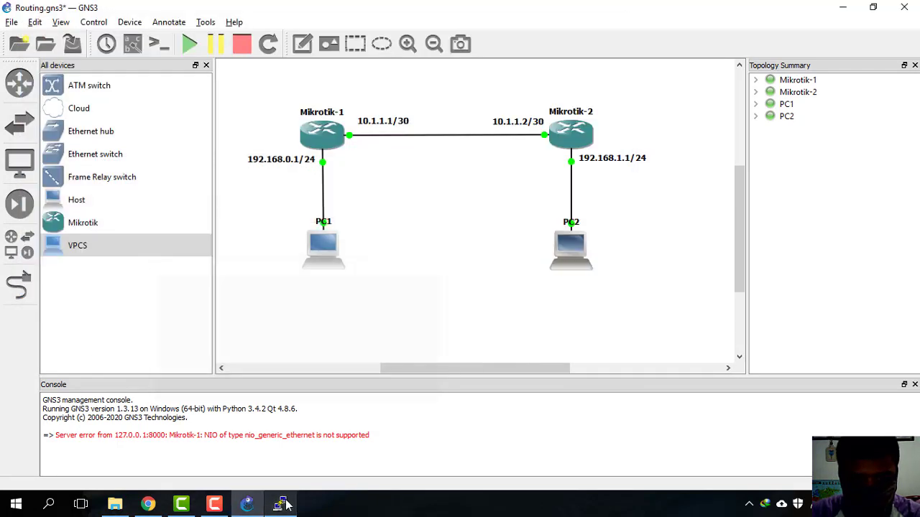
{"action": "left_click", "coordinate": [285, 504]}
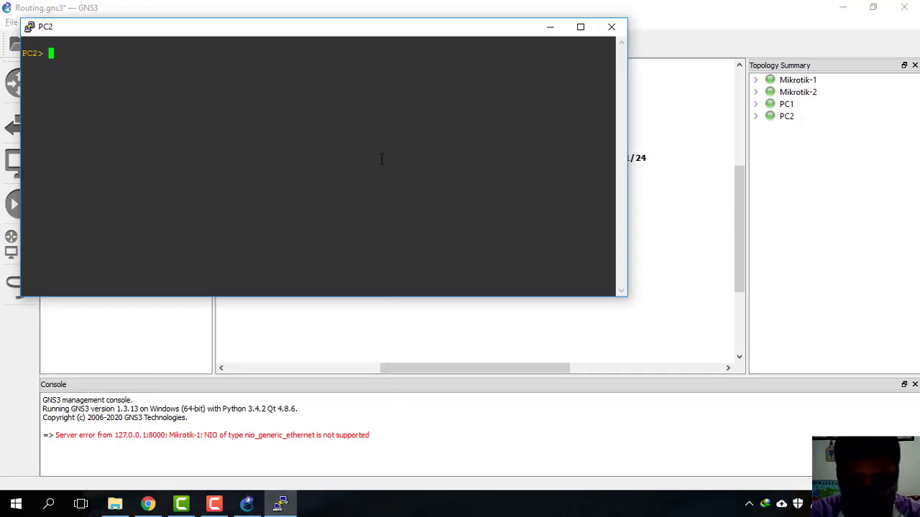
{"action": "type", "text": "ip "}
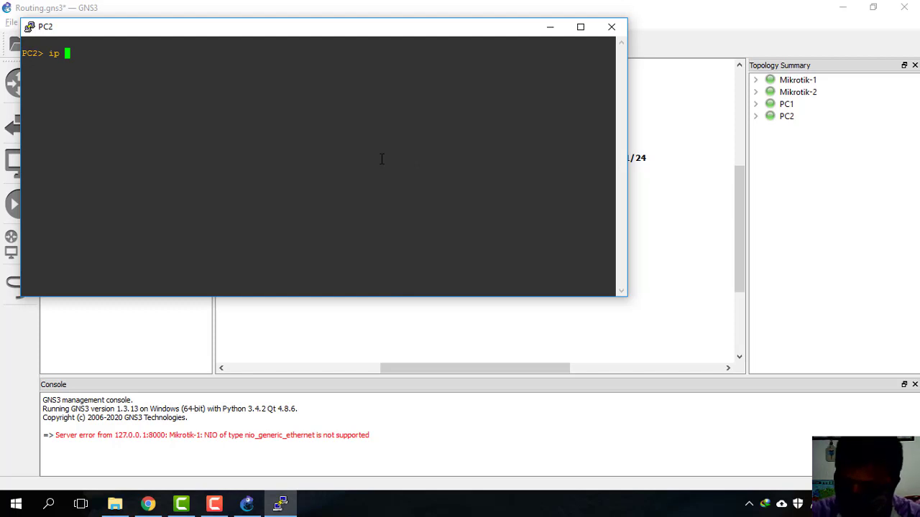
{"action": "type", "text": "192.168"}
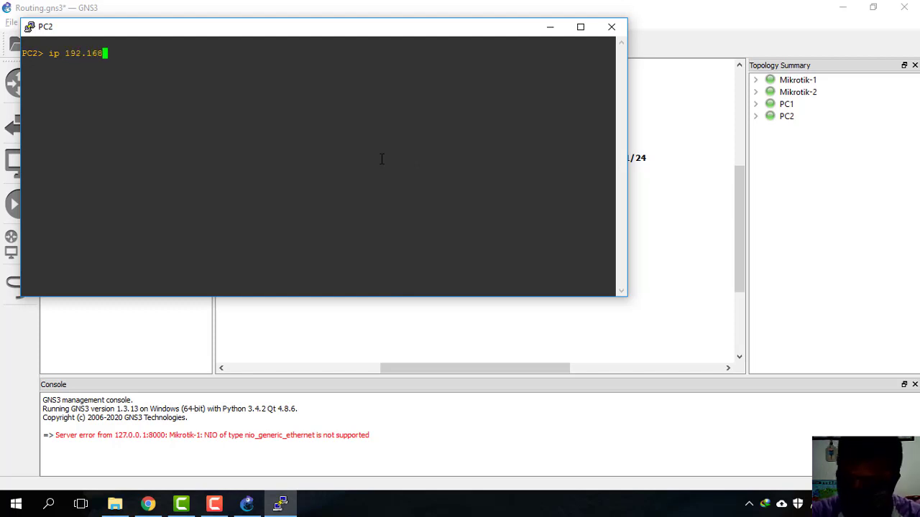
{"action": "type", "text": ".0."}
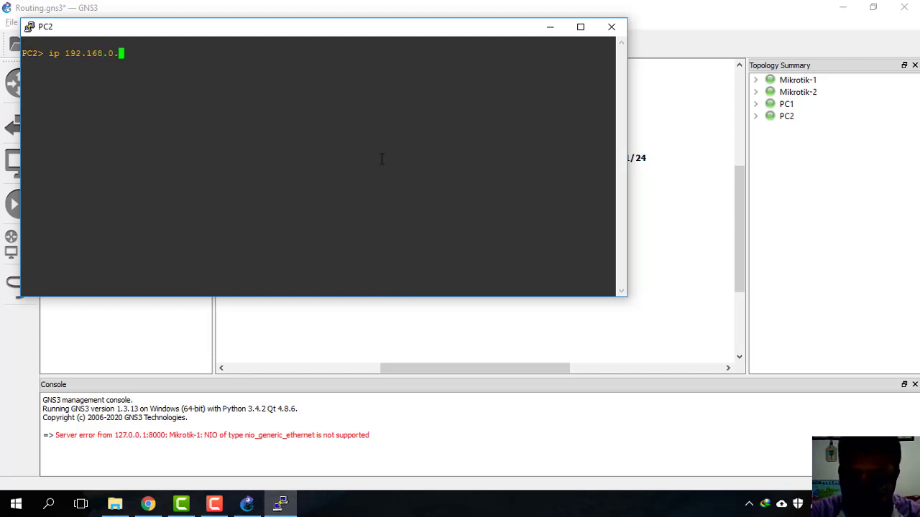
{"action": "key", "text": "BackSpace"}
{"action": "key", "text": "BackSpace"}
{"action": "type", "text": "1."}
{"action": "key", "text": "Return"}
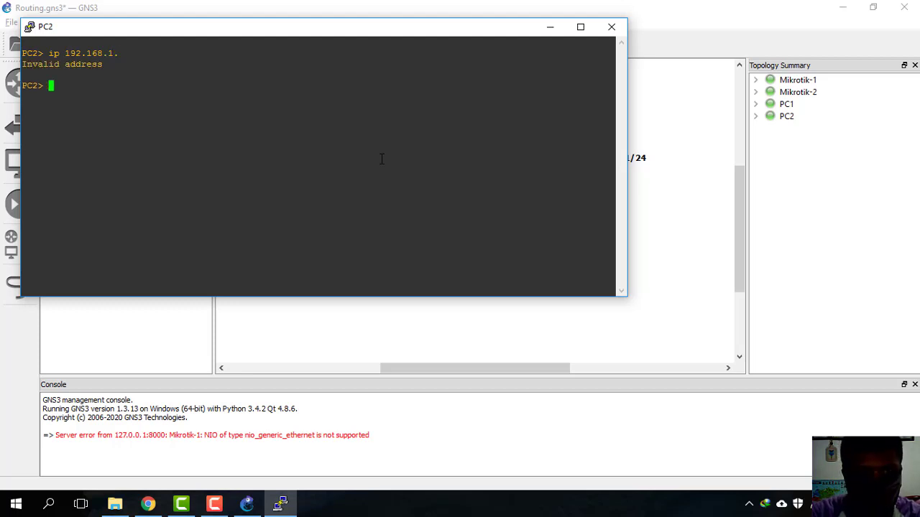
Step: Set PC2 to 192.168.1.2/24 with gateway 192.168.1.1
{"action": "type", "text": "ip "}
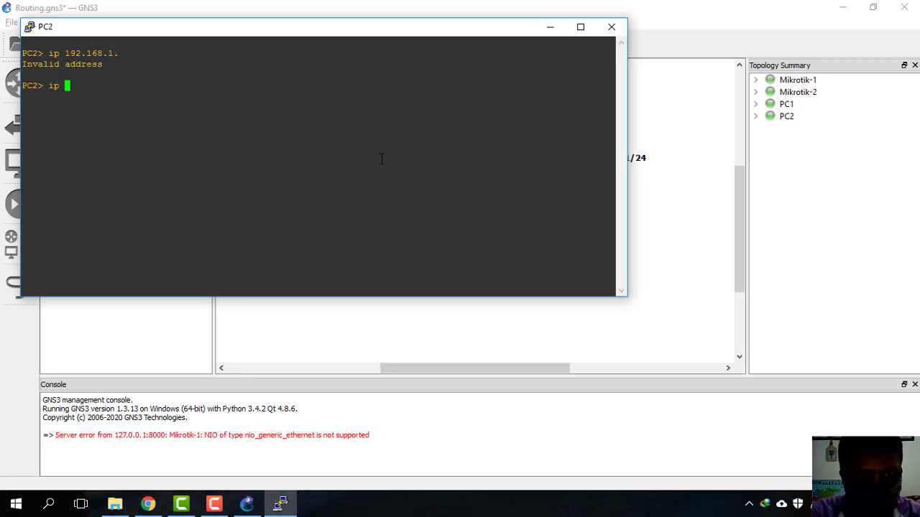
{"action": "type", "text": "192.168"}
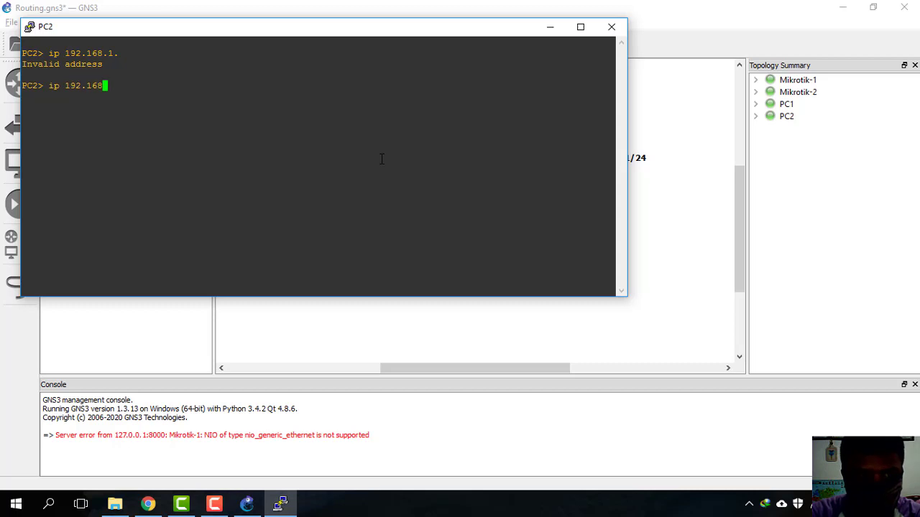
{"action": "type", "text": ".1."}
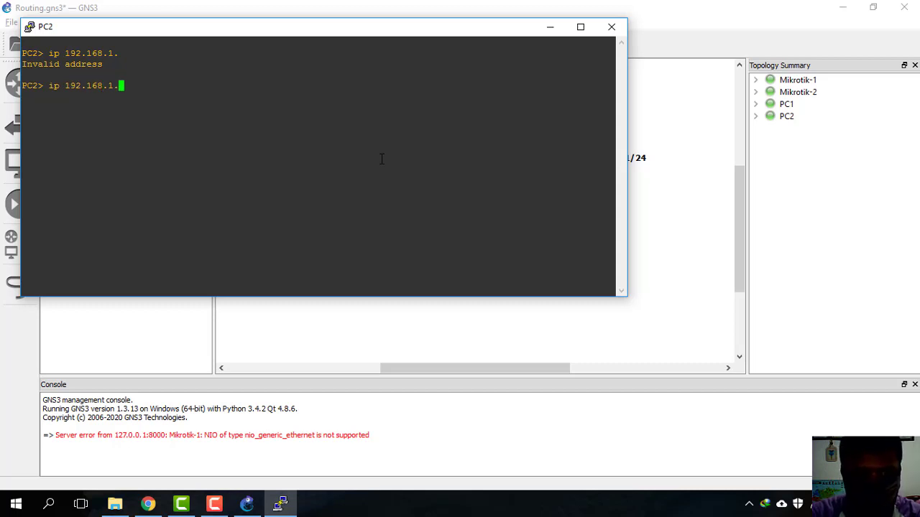
{"action": "type", "text": "2"}
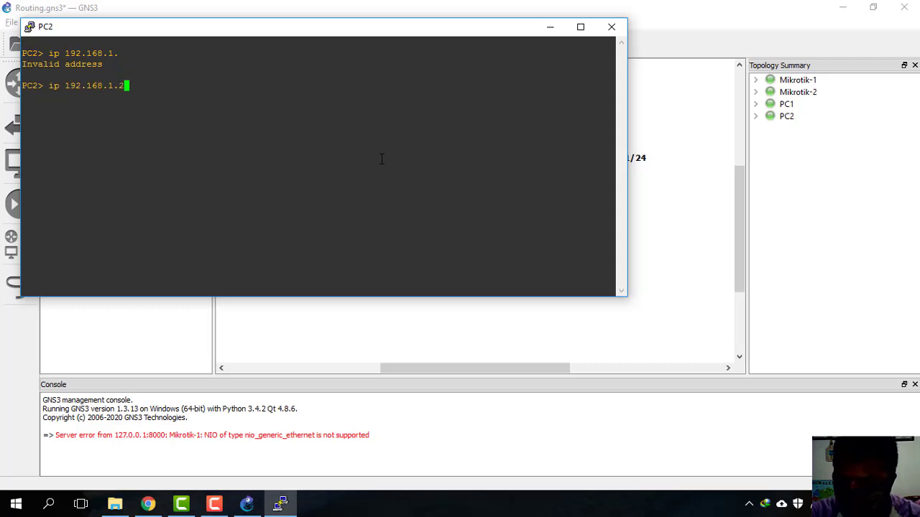
{"action": "type", "text": "/24 192.168"}
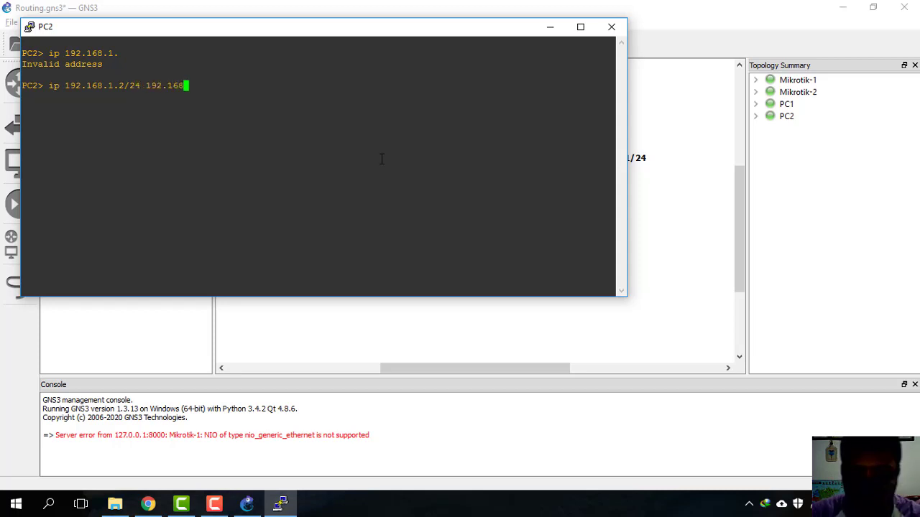
{"action": "left_click_drag", "start_coordinate": [432, 31], "coordinate": [630, 193]}
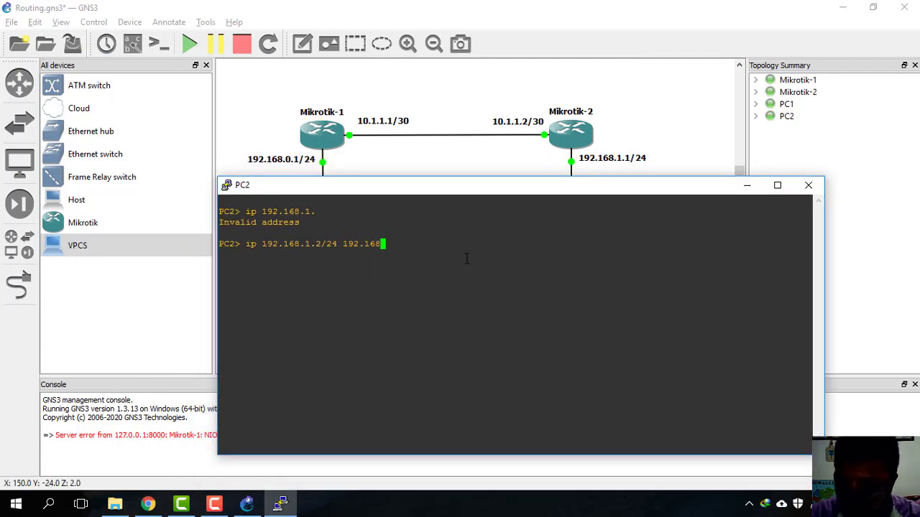
{"action": "type", "text": ".1.1"}
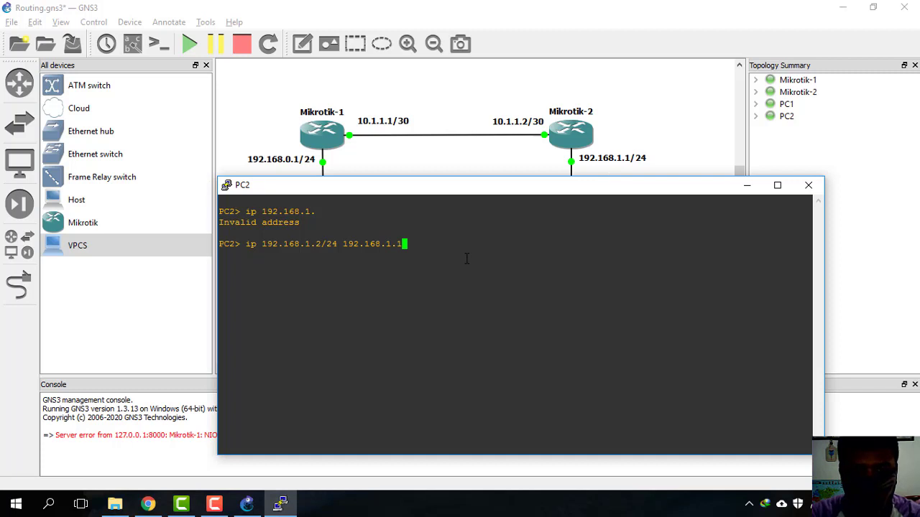
{"action": "key", "text": "Return"}
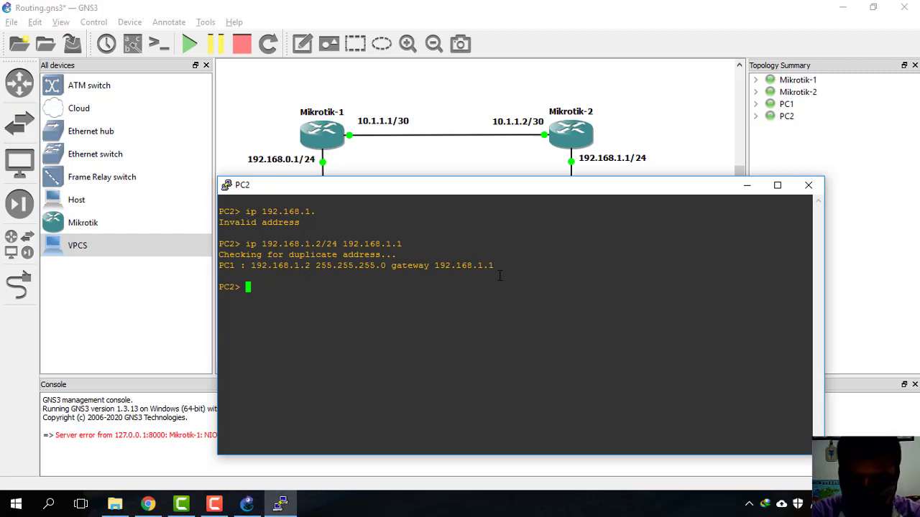
Step: Ping PC2's gateway 192.168.1.1 and then 10.1.1.1 from PC2
{"action": "type", "text": "ping"}
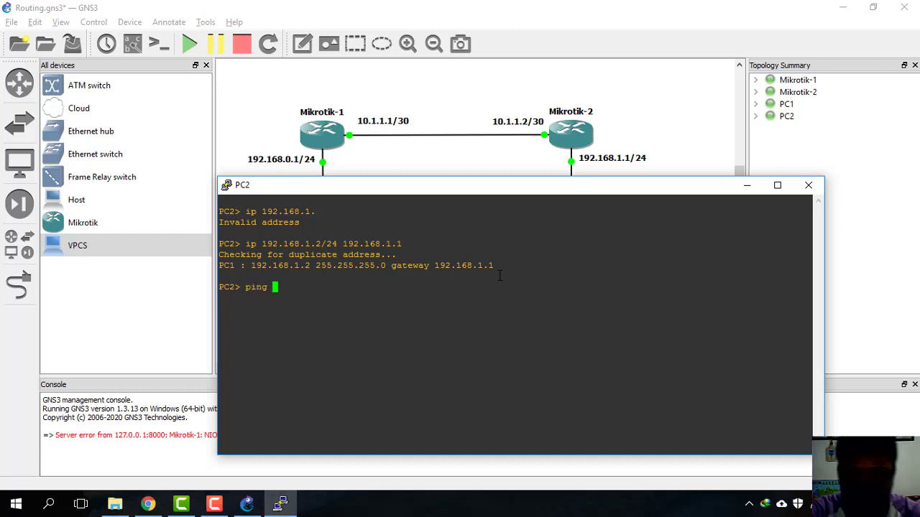
{"action": "left_click_drag", "start_coordinate": [649, 186], "coordinate": [662, 280]}
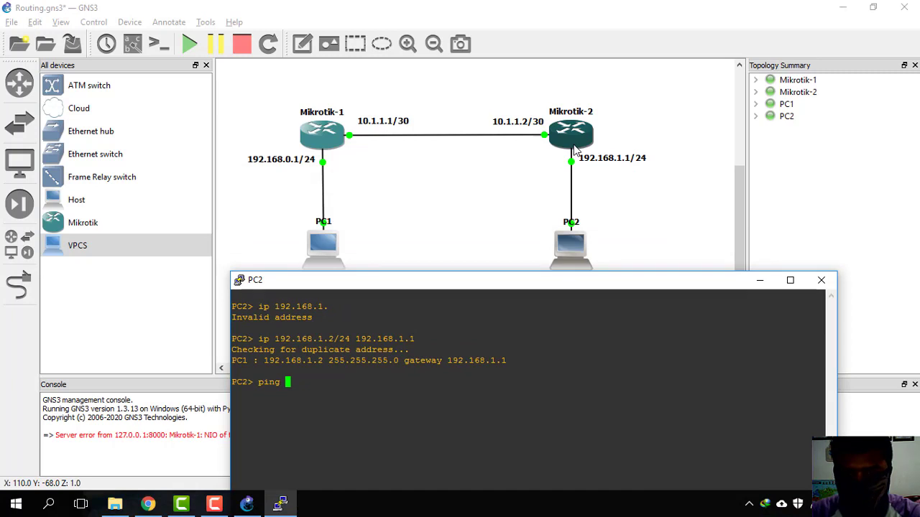
{"action": "left_click_drag", "start_coordinate": [522, 285], "coordinate": [524, 262]}
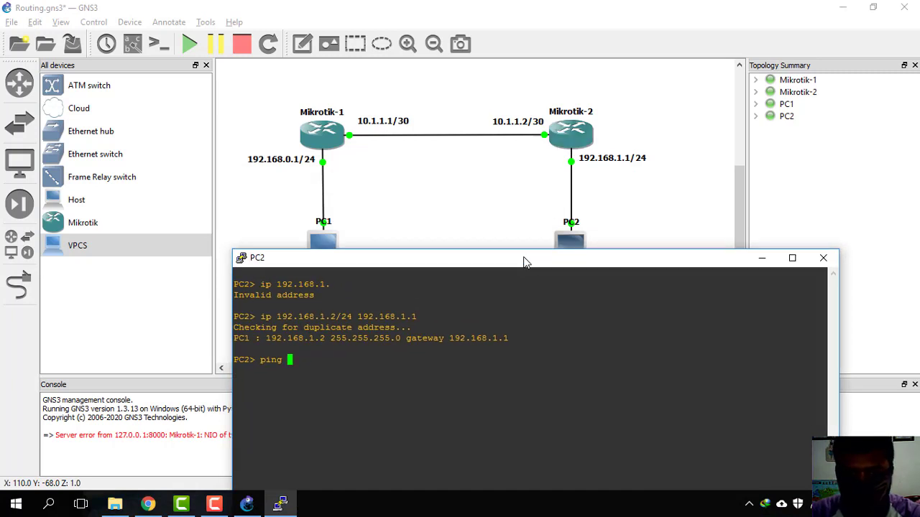
{"action": "type", "text": "192.168"}
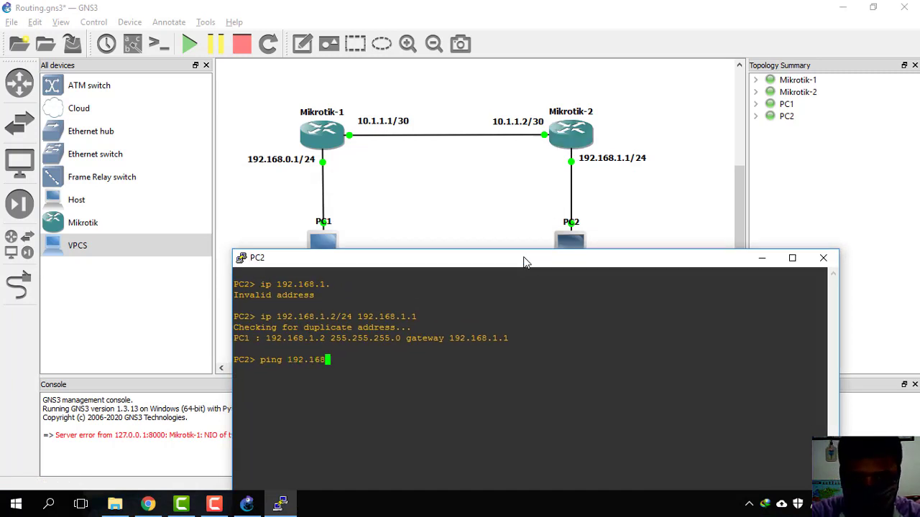
{"action": "type", "text": ".1.1"}
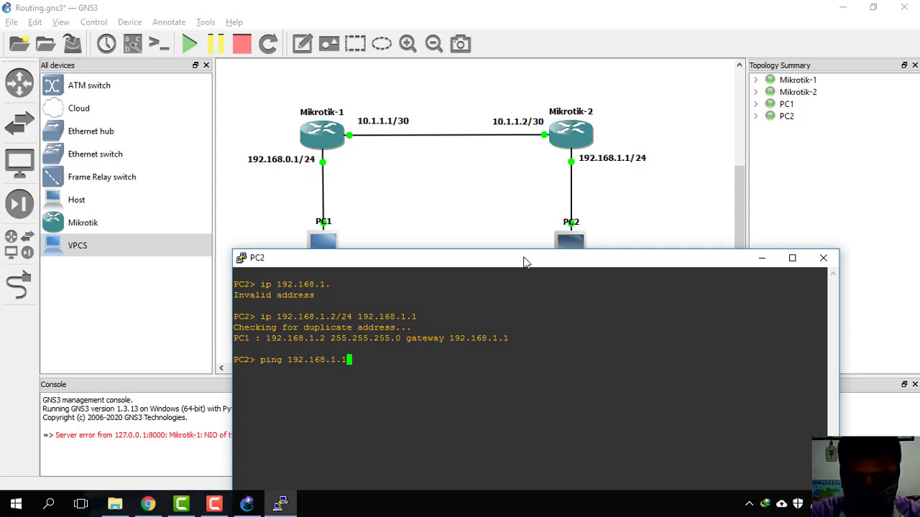
{"action": "key", "text": "Return"}
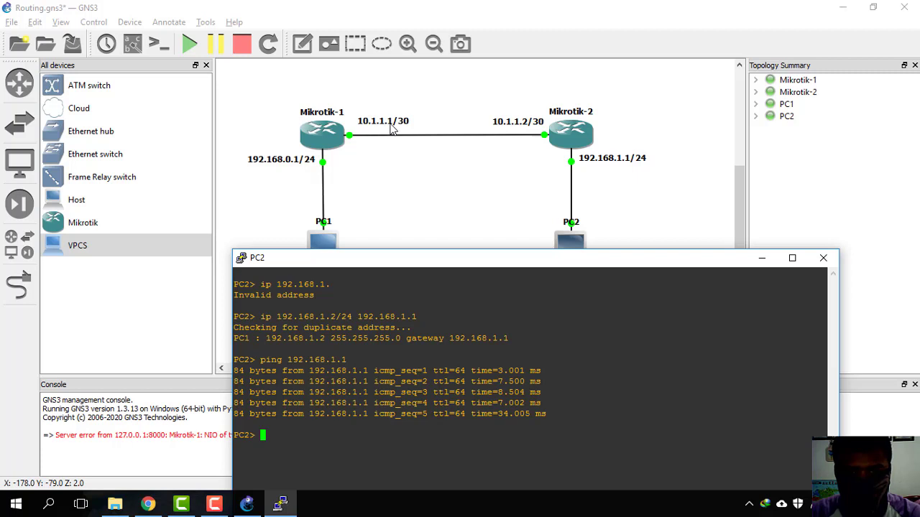
{"action": "key", "text": "Up"}
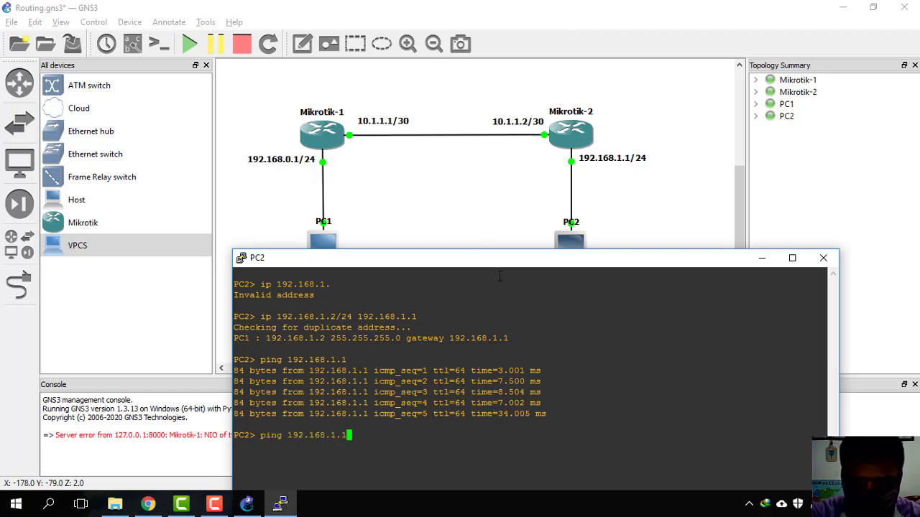
{"action": "key", "text": "BackSpace"}
{"action": "key", "text": "BackSpace"}
{"action": "key", "text": "BackSpace"}
{"action": "key", "text": "BackSpace"}
{"action": "key", "text": "BackSpace"}
{"action": "key", "text": "BackSpace"}
{"action": "key", "text": "BackSpace"}
{"action": "key", "text": "BackSpace"}
{"action": "key", "text": "BackSpace"}
{"action": "key", "text": "BackSpace"}
{"action": "key", "text": "BackSpace"}
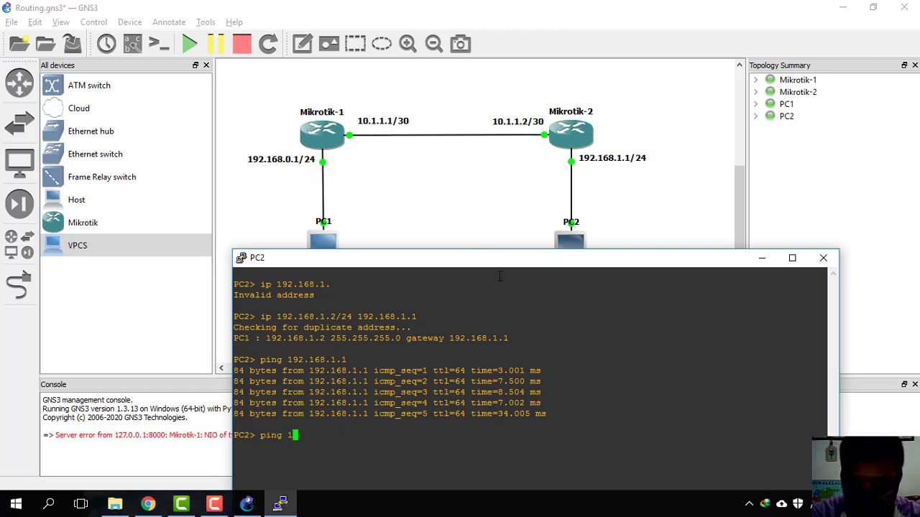
{"action": "type", "text": "10.1"}
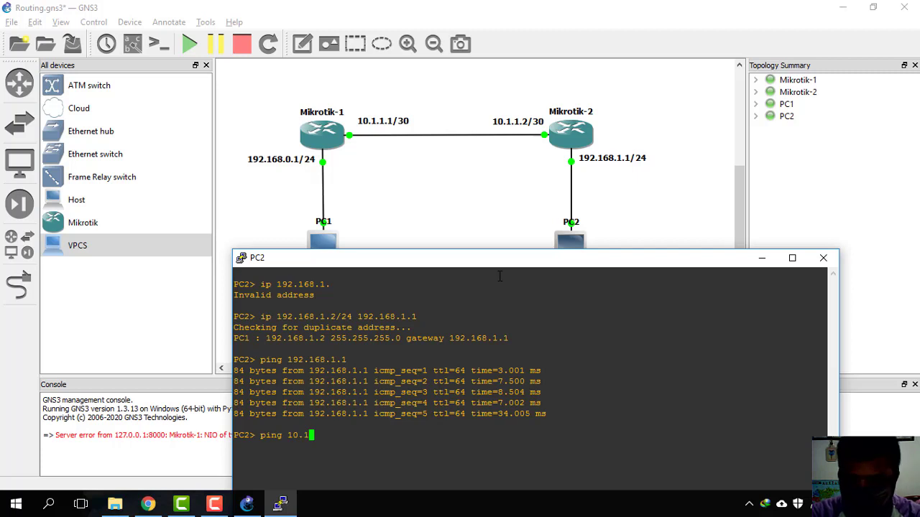
{"action": "type", "text": ".1.1"}
{"action": "key", "text": "Return"}
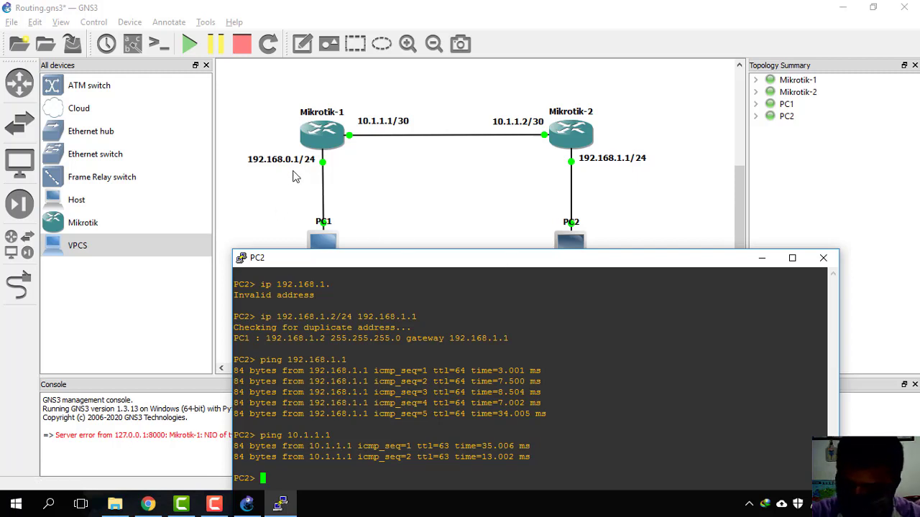
Step: Ping 192.168.0.1 on the other LAN from PC2, then close its console
{"action": "key", "text": "Up"}
{"action": "key", "text": "BackSpace"}
{"action": "key", "text": "BackSpace"}
{"action": "key", "text": "BackSpace"}
{"action": "key", "text": "BackSpace"}
{"action": "key", "text": "BackSpace"}
{"action": "key", "text": "BackSpace"}
{"action": "key", "text": "BackSpace"}
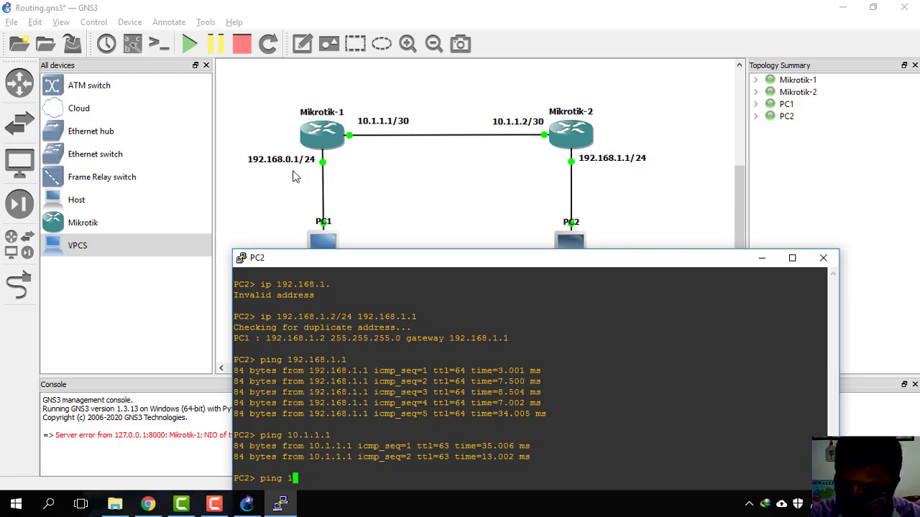
{"action": "type", "text": "92.168."}
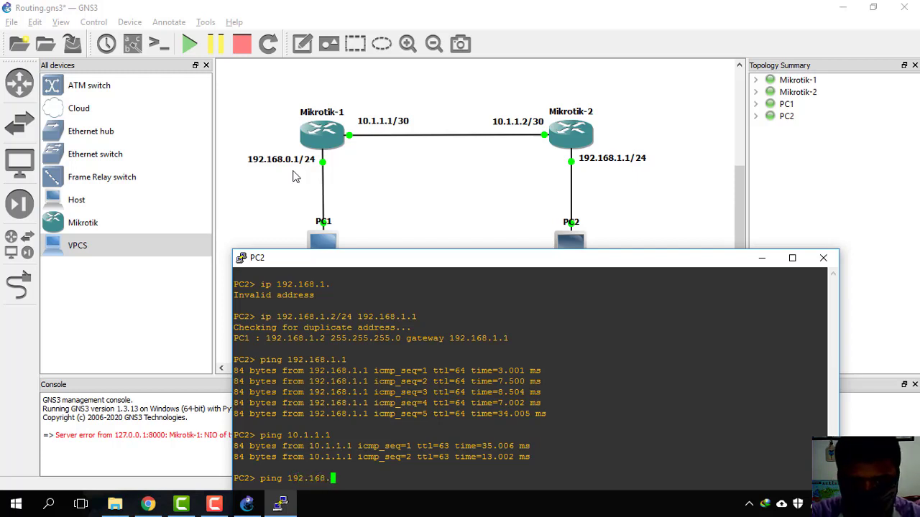
{"action": "type", "text": "0.1"}
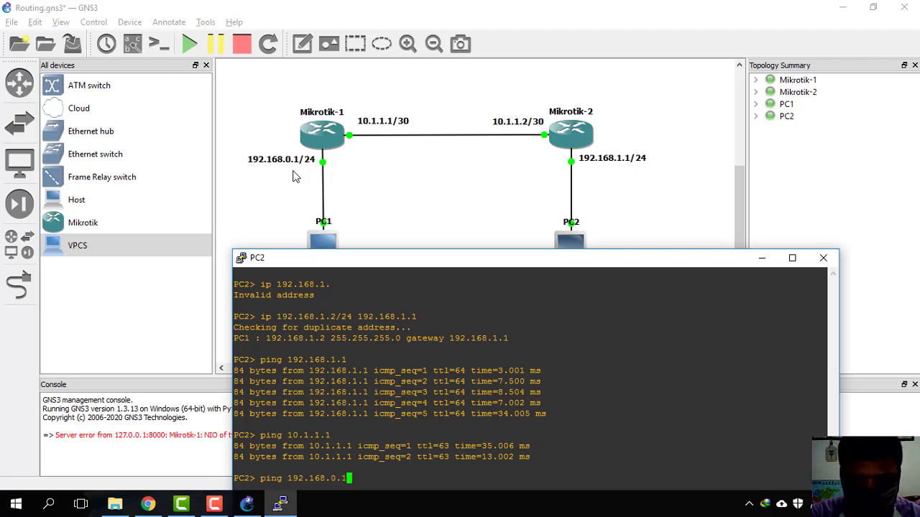
{"action": "key", "text": "Return"}
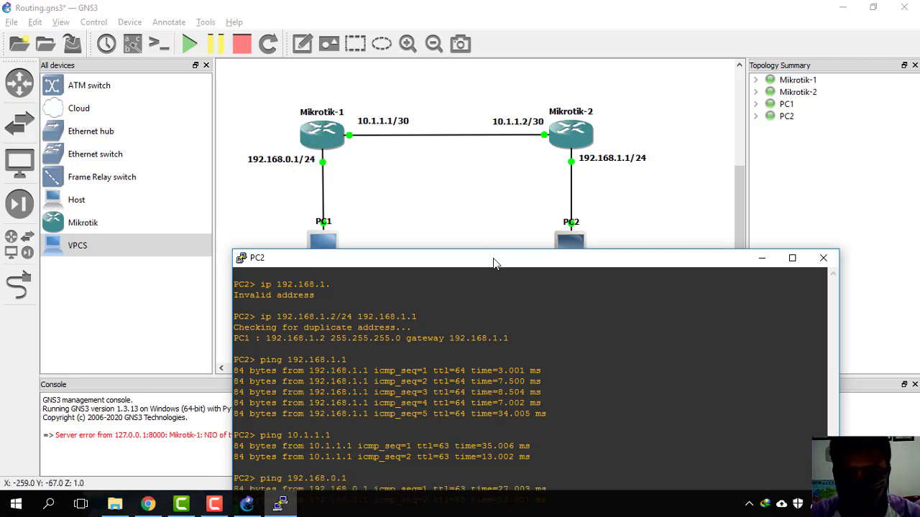
{"action": "left_click_drag", "start_coordinate": [493, 258], "coordinate": [494, 192]}
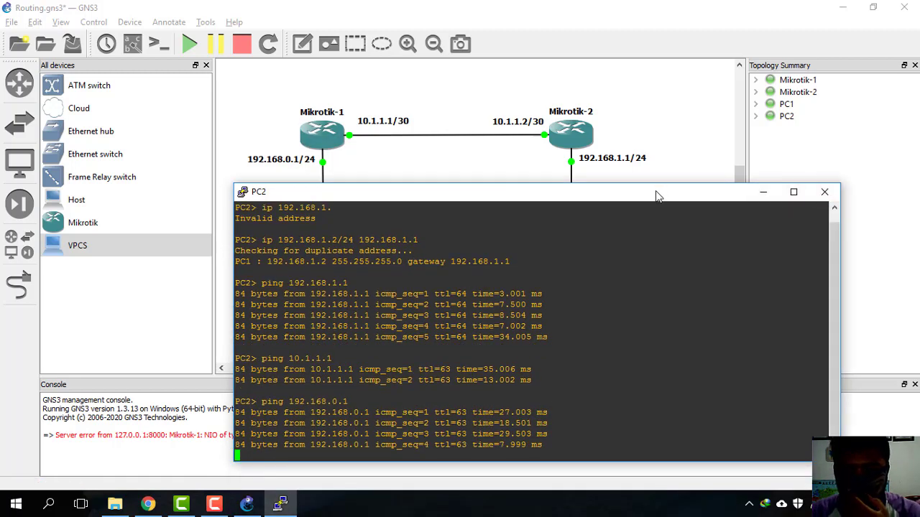
{"action": "left_click_drag", "start_coordinate": [657, 195], "coordinate": [758, 122]}
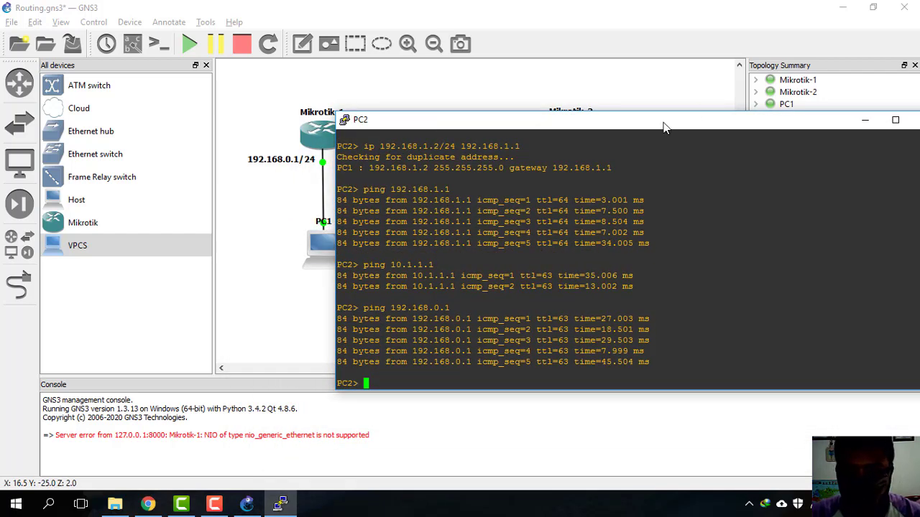
{"action": "left_click_drag", "start_coordinate": [664, 127], "coordinate": [560, 108]}
{"action": "left_click", "coordinate": [822, 98]}
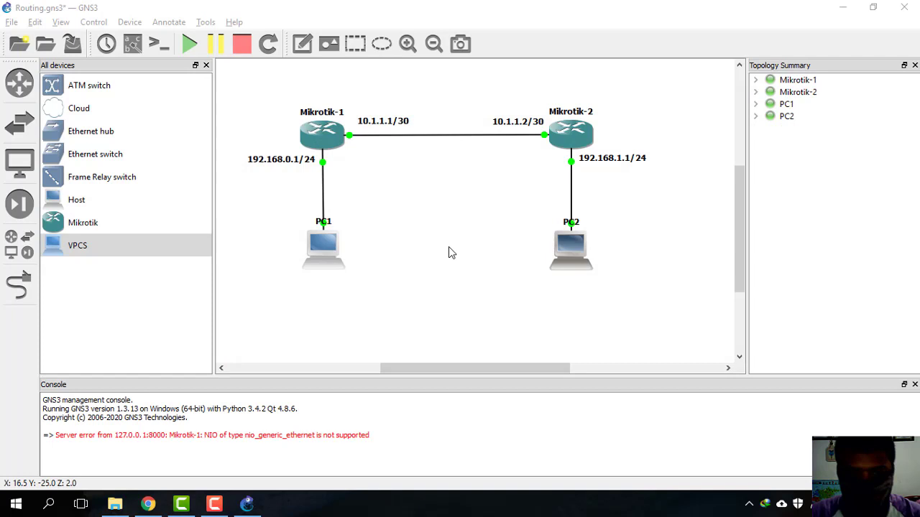
Step: Open PC1's VPCS console and enter 'ip 192.168.0.2/24 192.168.0.1'
{"action": "right_click", "coordinate": [321, 254]}
{"action": "left_click", "coordinate": [367, 299]}
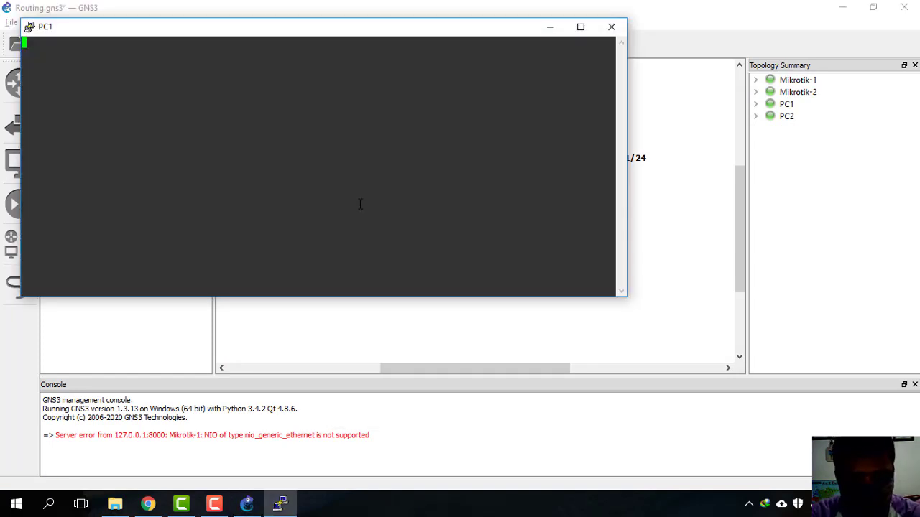
{"action": "key", "text": "Return"}
{"action": "type", "text": "i"}
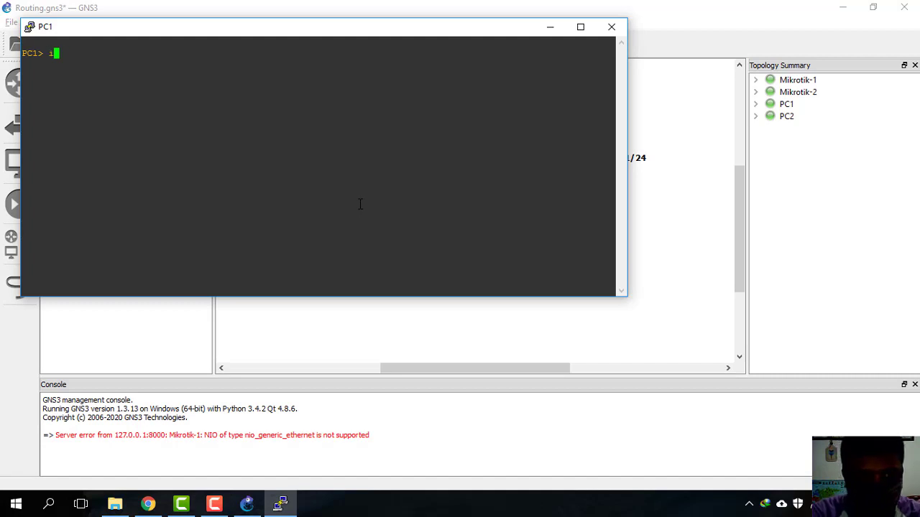
{"action": "type", "text": "p 192."}
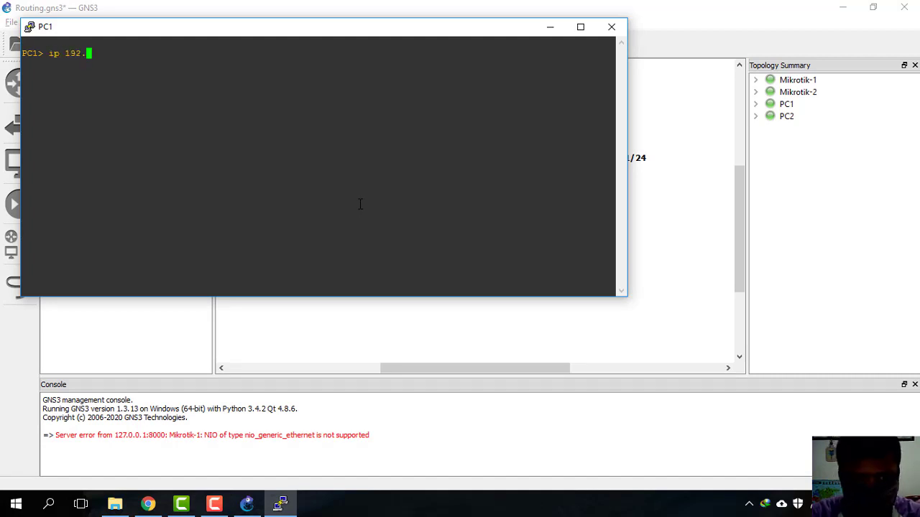
{"action": "type", "text": "168.0.2"}
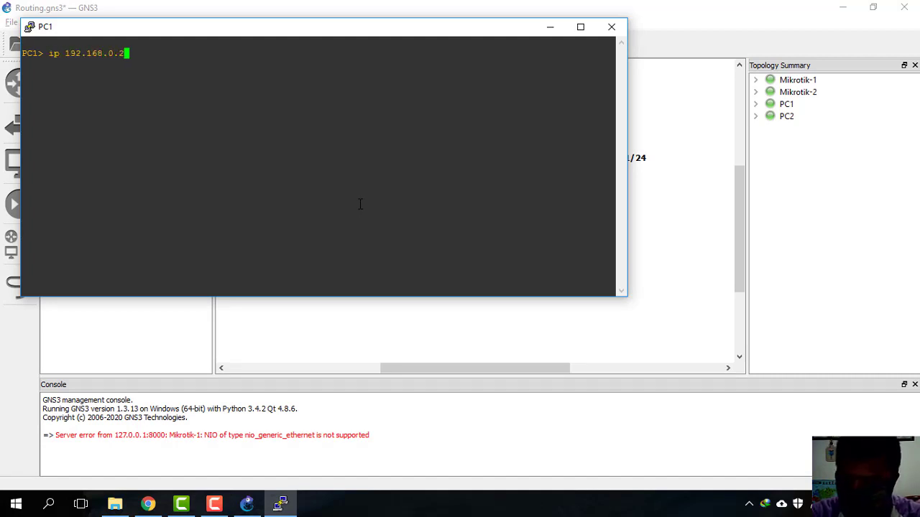
{"action": "type", "text": "/24 "}
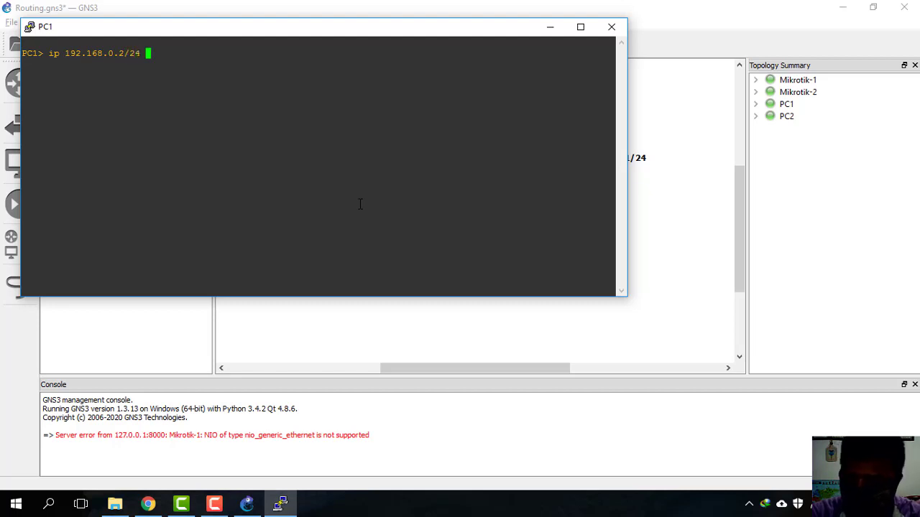
{"action": "type", "text": "192.168"}
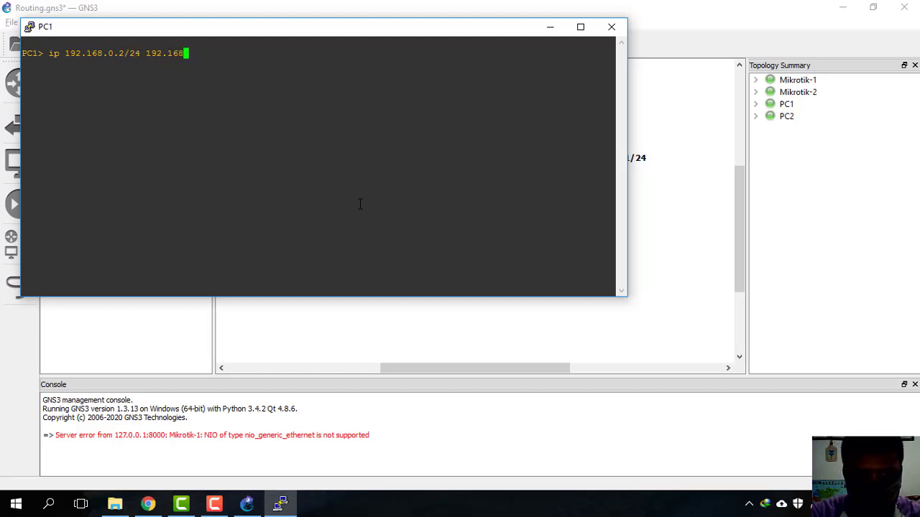
{"action": "type", "text": ".0.1"}
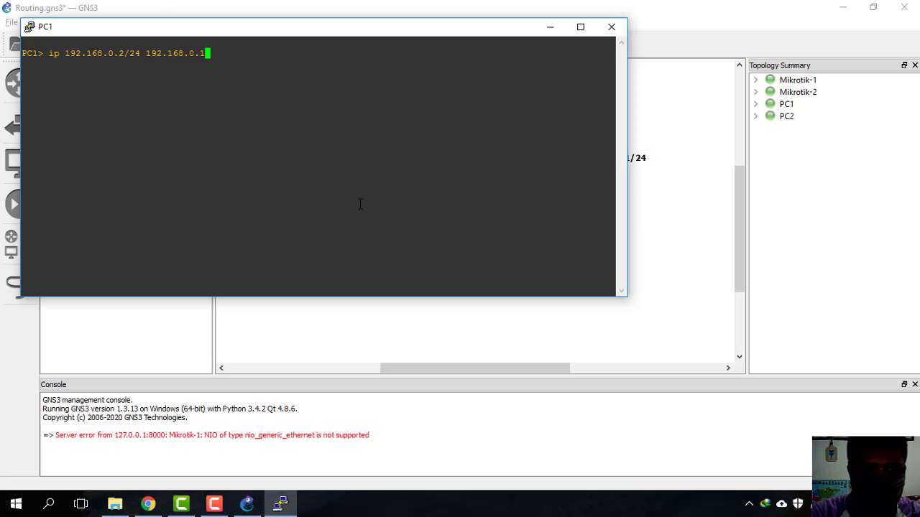
{"action": "key", "text": "Return"}
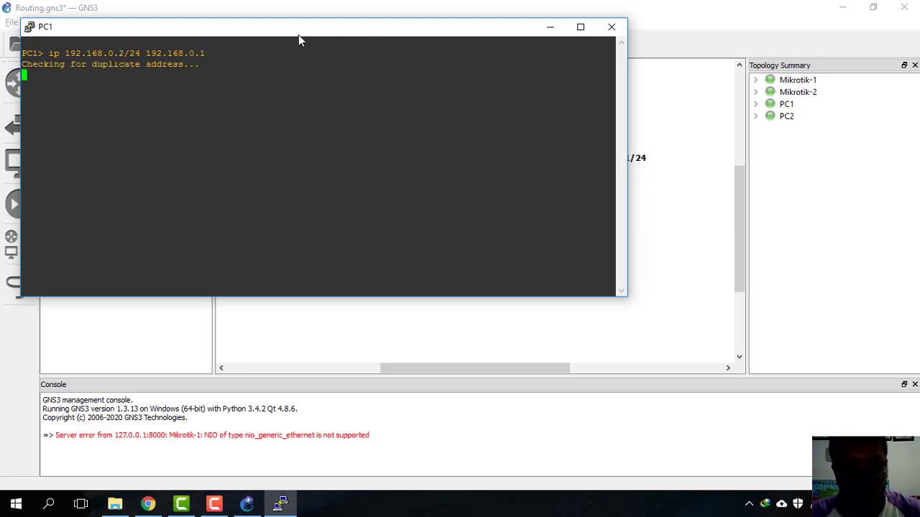
{"action": "left_click_drag", "start_coordinate": [304, 33], "coordinate": [509, 269]}
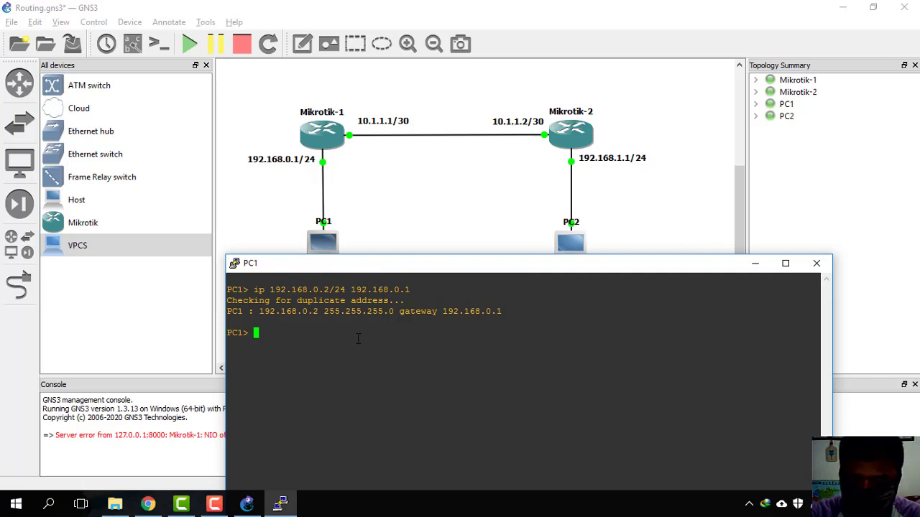
Step: Ping 192.168.1.2 from PC1's console, get five replies at ttl 62, and close the console
{"action": "type", "text": "ping 192.168."}
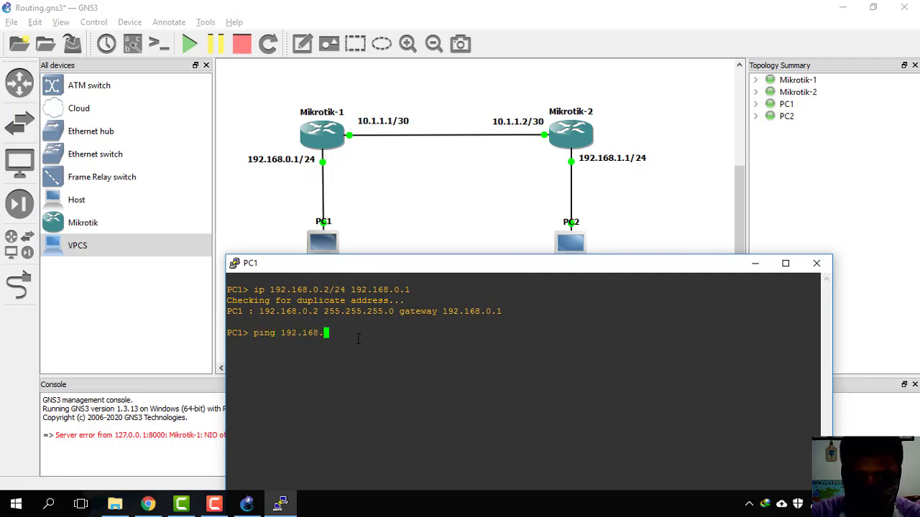
{"action": "type", "text": "1.1"}
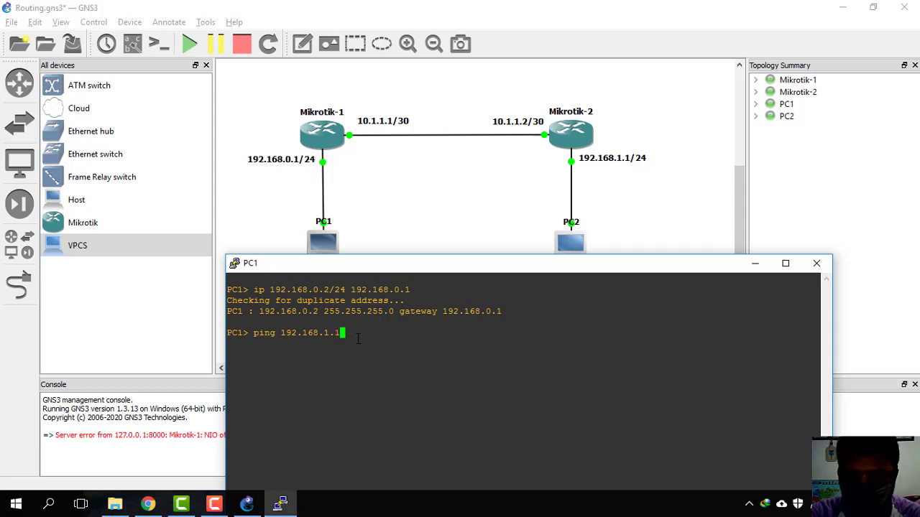
{"action": "key", "text": "BackSpace"}
{"action": "type", "text": "2"}
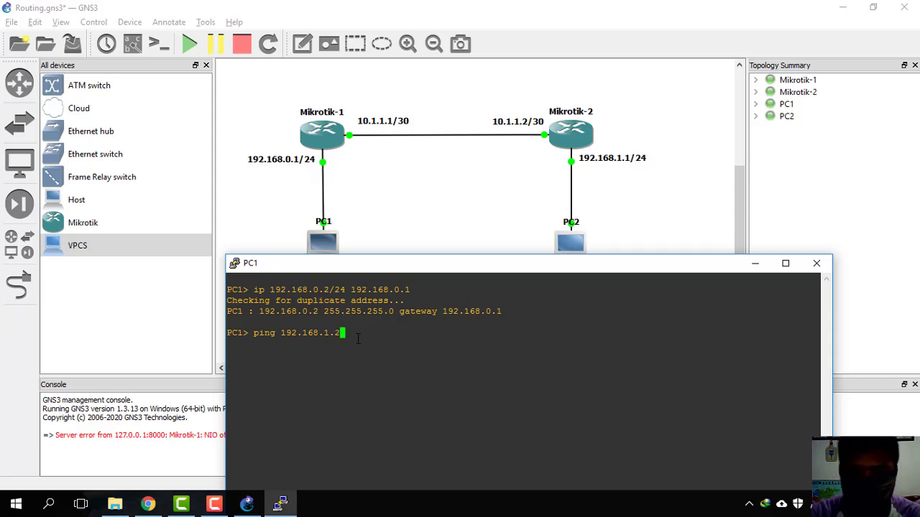
{"action": "key", "text": "Return"}
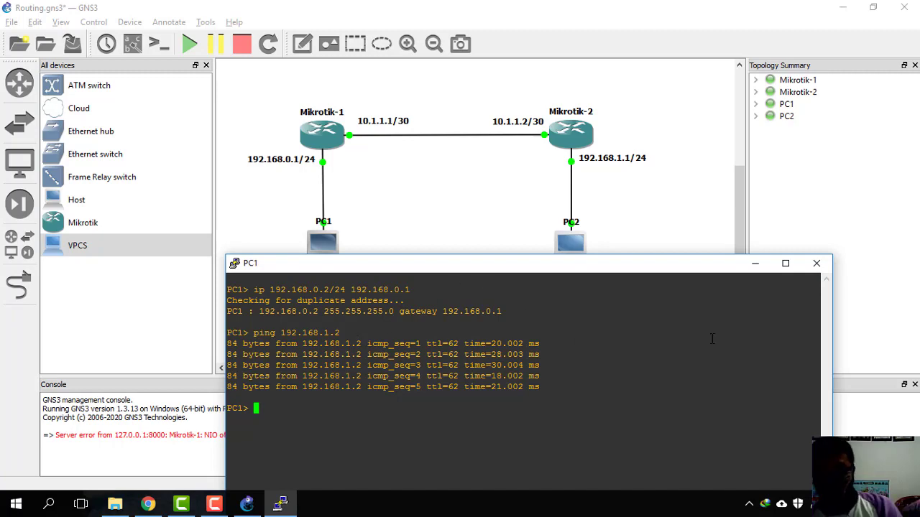
{"action": "left_click", "coordinate": [817, 263]}
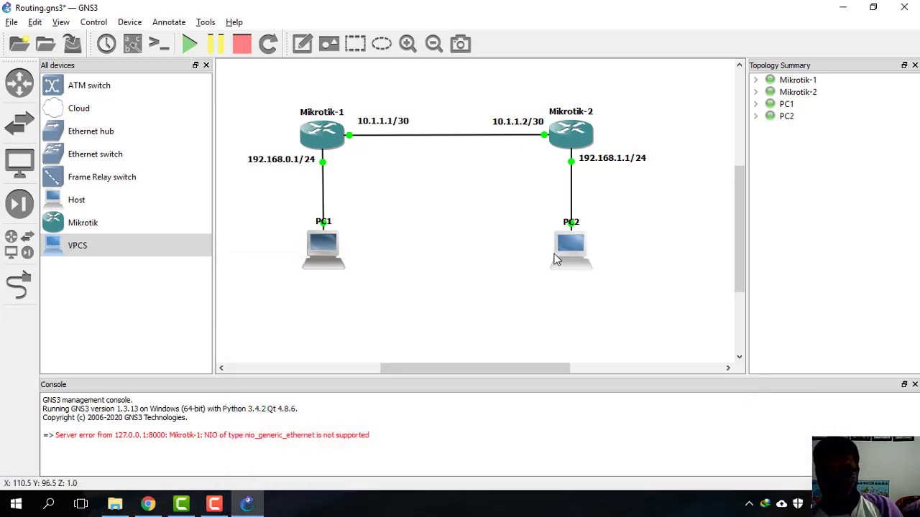
Step: Open PC2's console and resize and reposition it so the topology stays visible
{"action": "right_click", "coordinate": [568, 252]}
{"action": "left_click", "coordinate": [606, 306]}
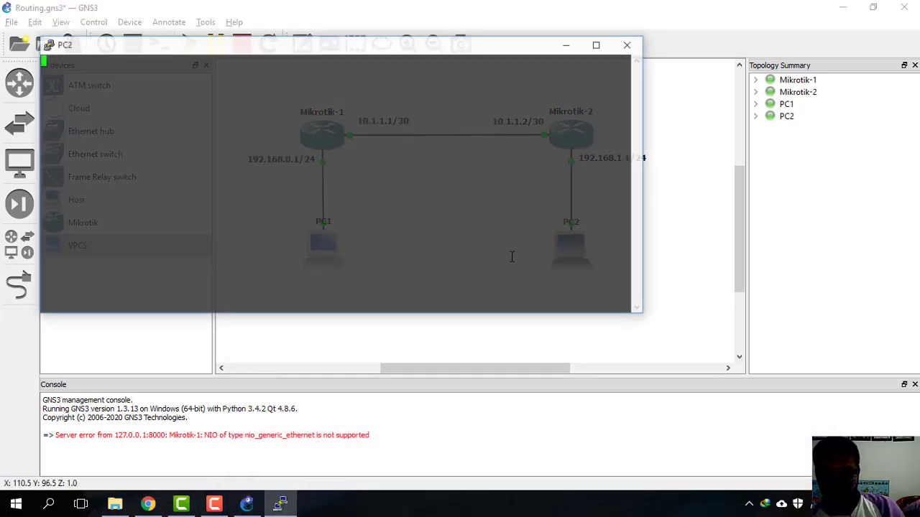
{"action": "left_click_drag", "start_coordinate": [35, 138], "coordinate": [343, 154]}
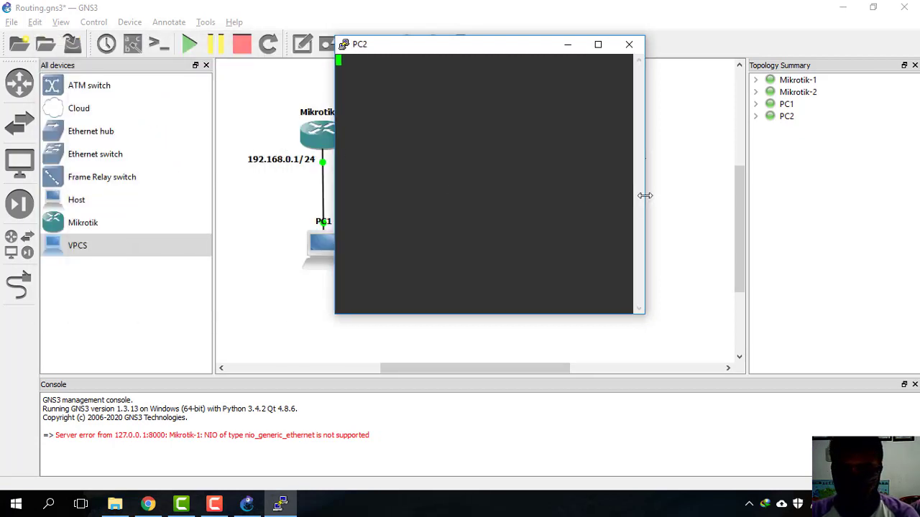
{"action": "left_click_drag", "start_coordinate": [645, 196], "coordinate": [774, 195]}
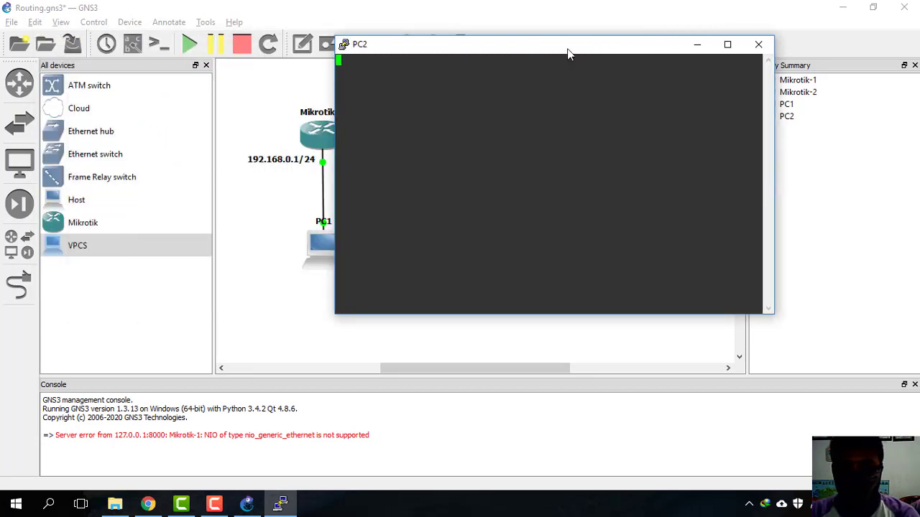
{"action": "left_click_drag", "start_coordinate": [567, 49], "coordinate": [674, 90]}
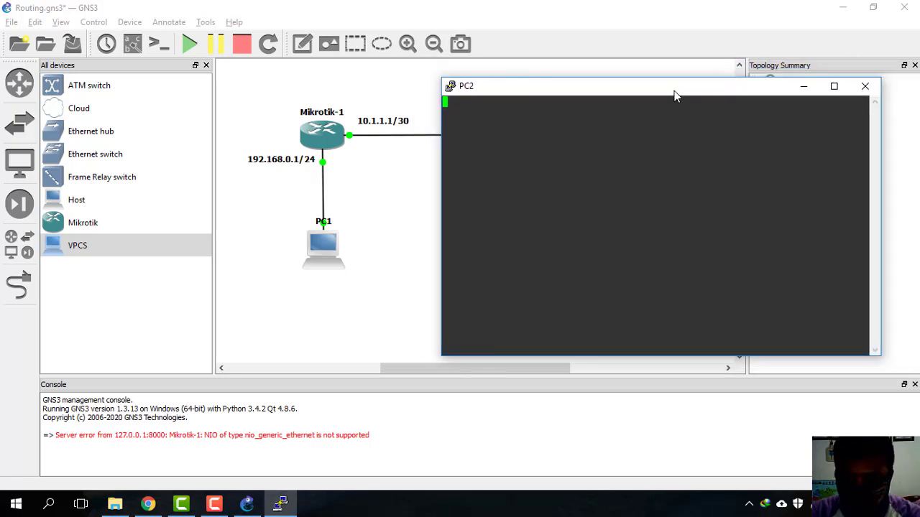
Step: Ping PC1 at 192.168.0.2 from PC2, get five replies at ttl 62, then close the console
{"action": "key", "text": "Return"}
{"action": "type", "text": "ping"}
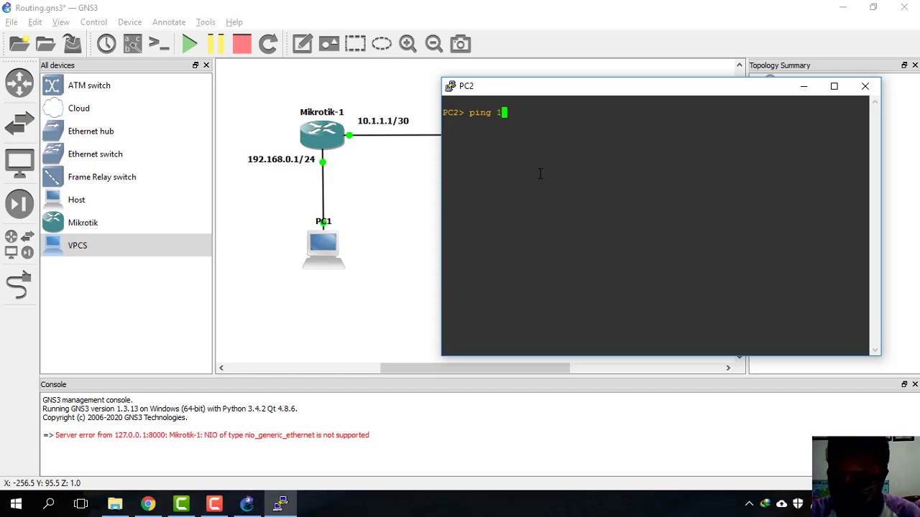
{"action": "type", "text": "192.168."}
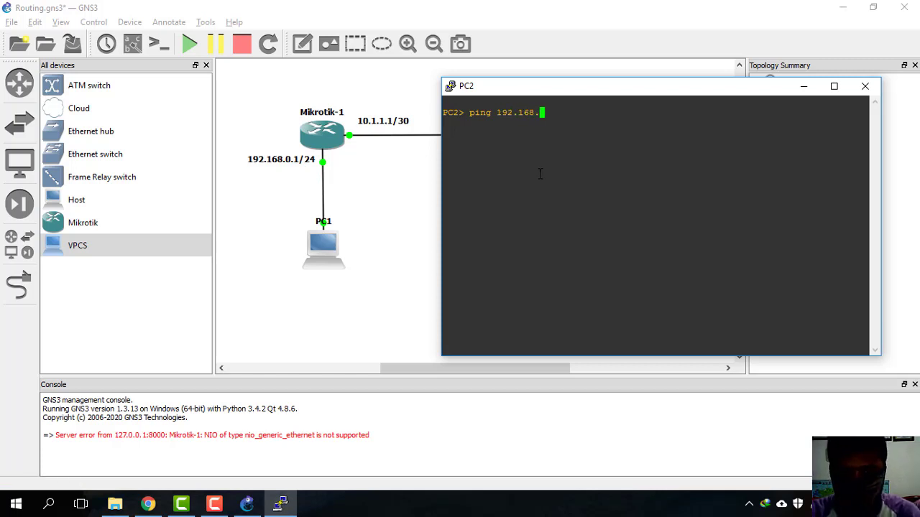
{"action": "type", "text": "0.2"}
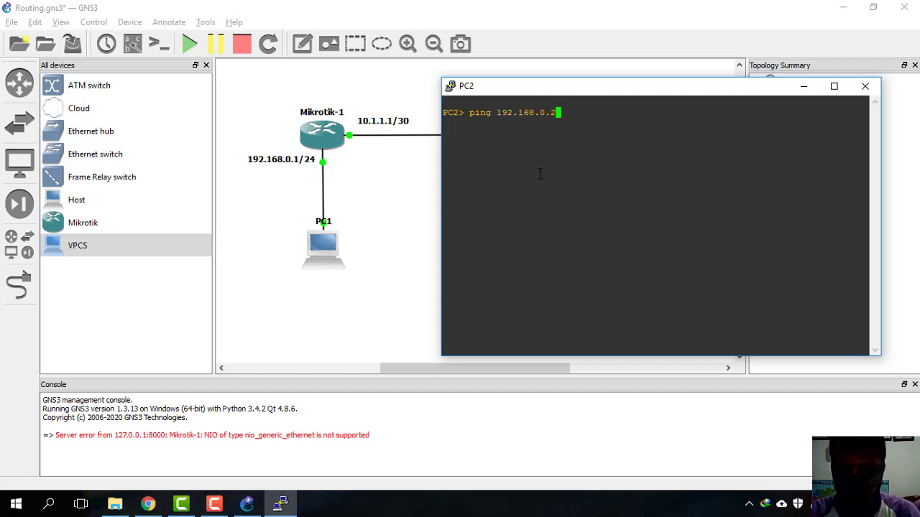
{"action": "key", "text": "Return"}
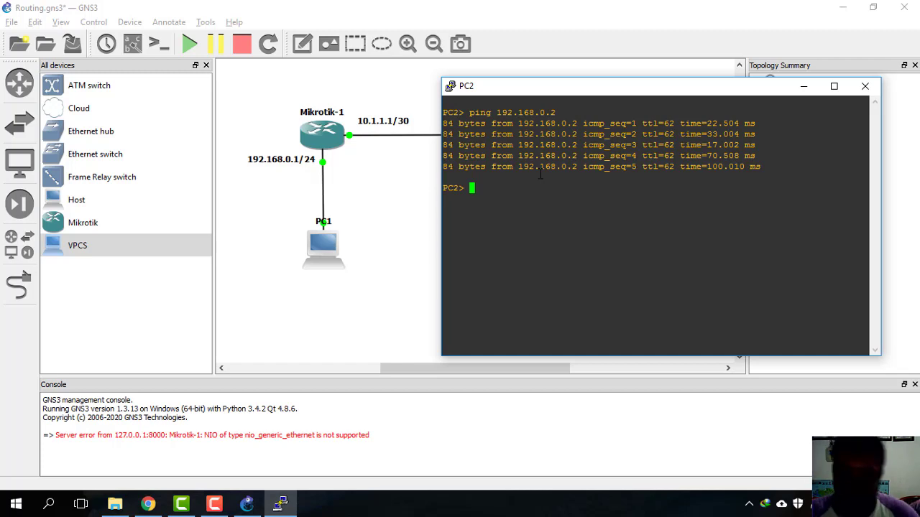
{"action": "left_click", "coordinate": [864, 85]}
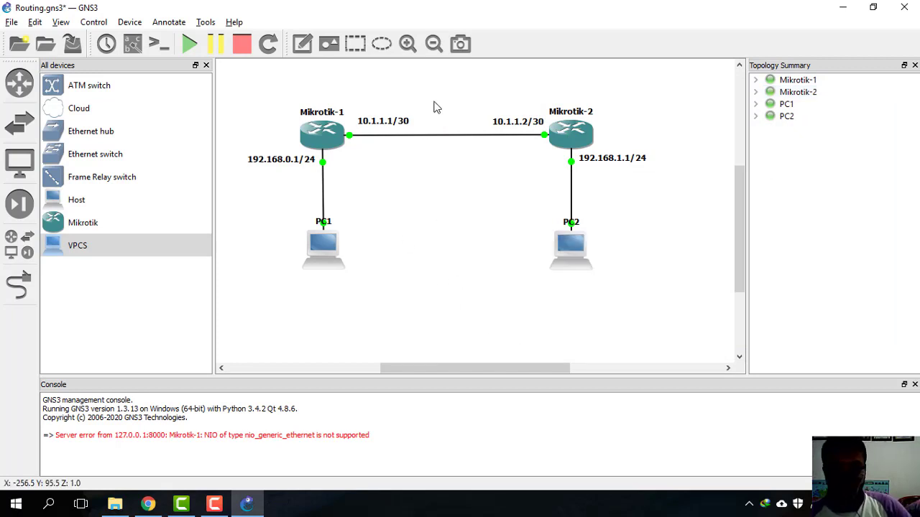
Step: Add a '192.168.0.2/24' note centred just below PC1
{"action": "left_click", "coordinate": [302, 44]}
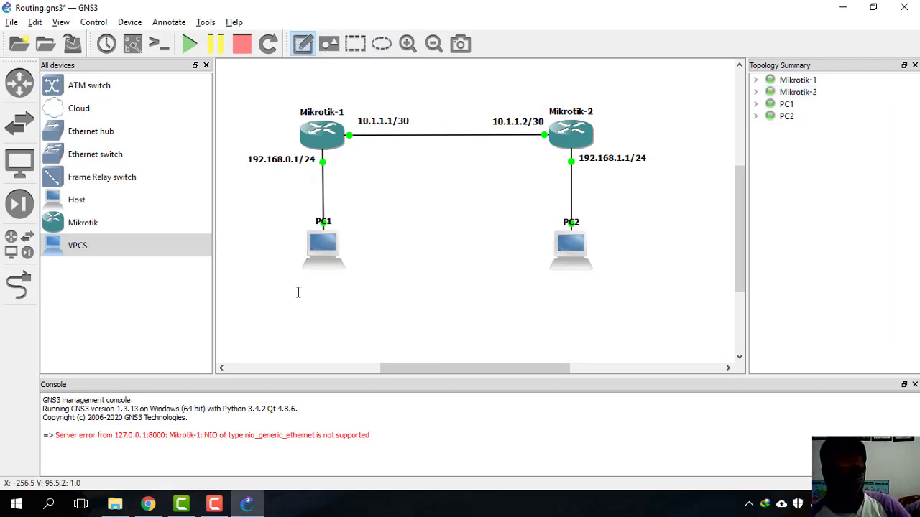
{"action": "left_click", "coordinate": [299, 283]}
{"action": "type", "text": "1"}
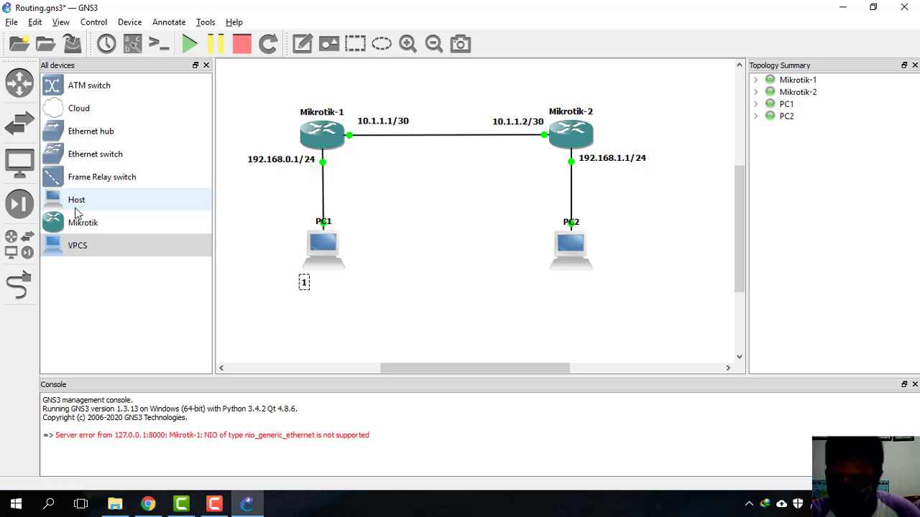
{"action": "type", "text": "92.168."}
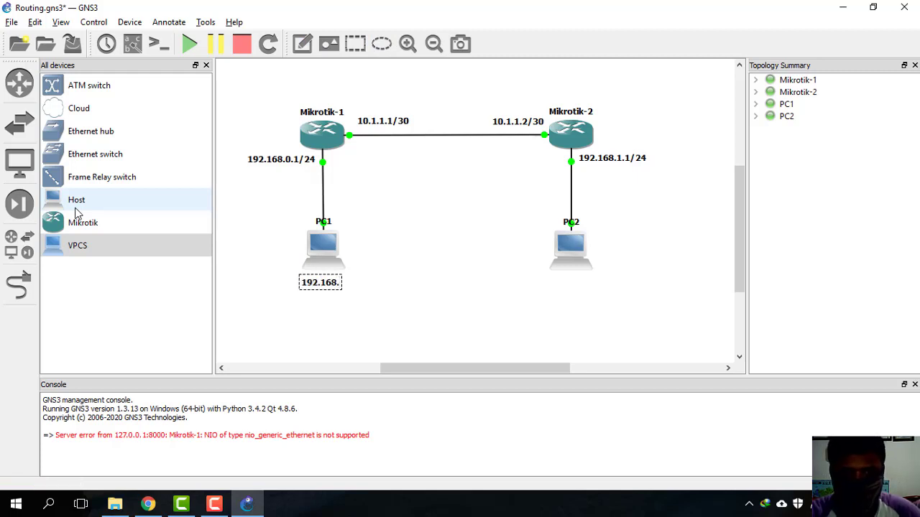
{"action": "type", "text": "0.2"}
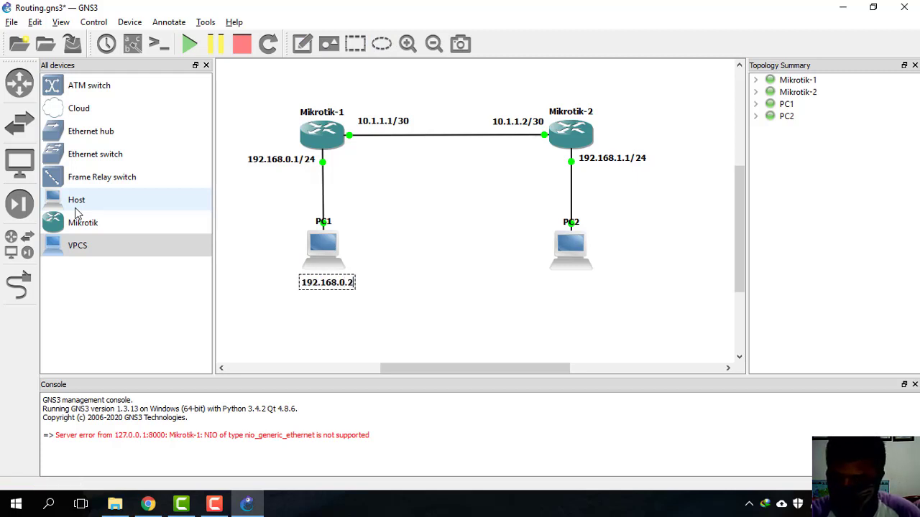
{"action": "type", "text": "/24"}
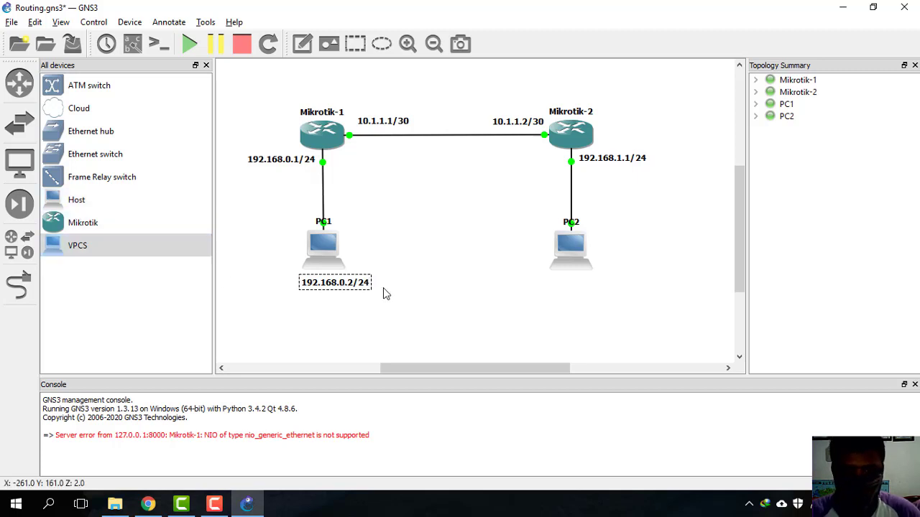
{"action": "left_click_drag", "start_coordinate": [353, 283], "coordinate": [340, 285]}
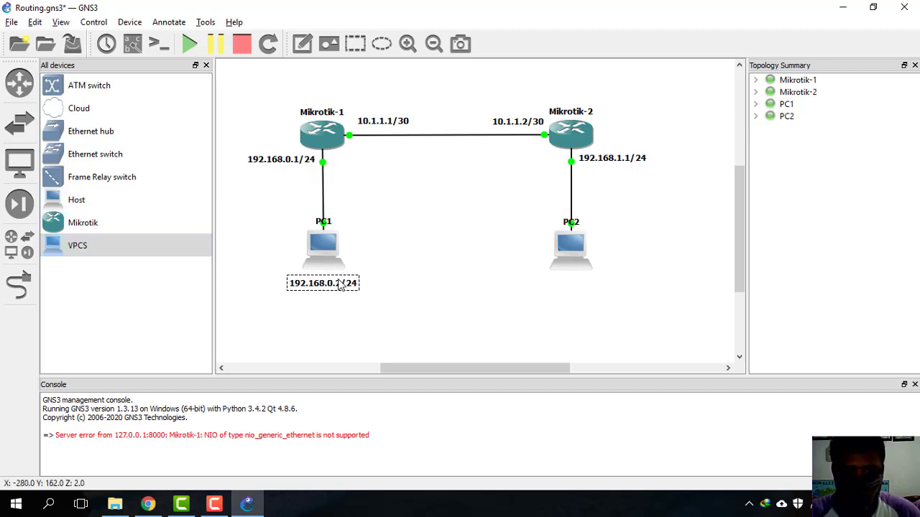
{"action": "left_click", "coordinate": [410, 281]}
Step: Add a '192.168.1.2/24' note under PC2 and line it up with PC1's note
{"action": "left_click", "coordinate": [302, 43]}
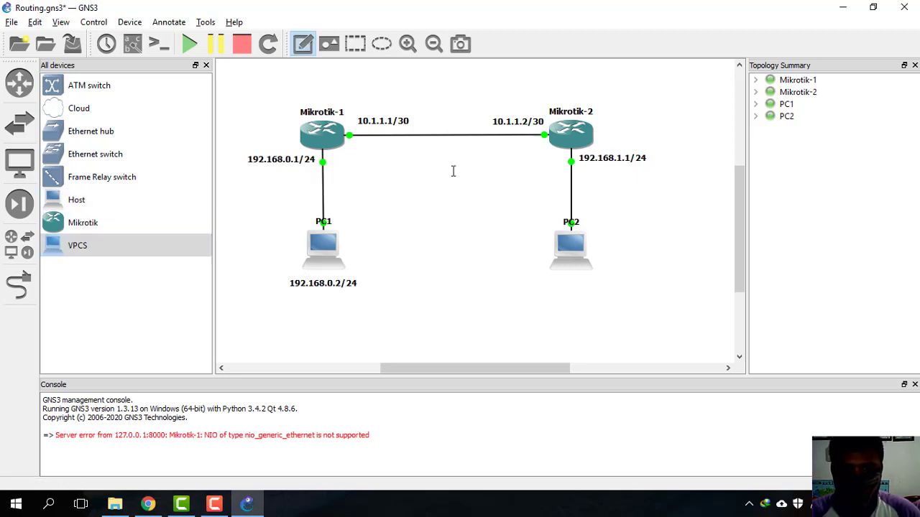
{"action": "left_click", "coordinate": [563, 286]}
{"action": "type", "text": "192"}
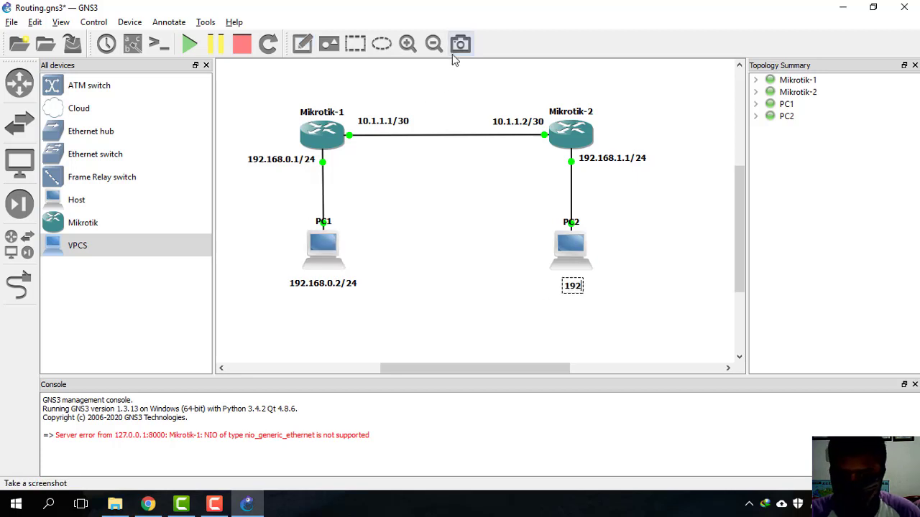
{"action": "type", "text": ".168."}
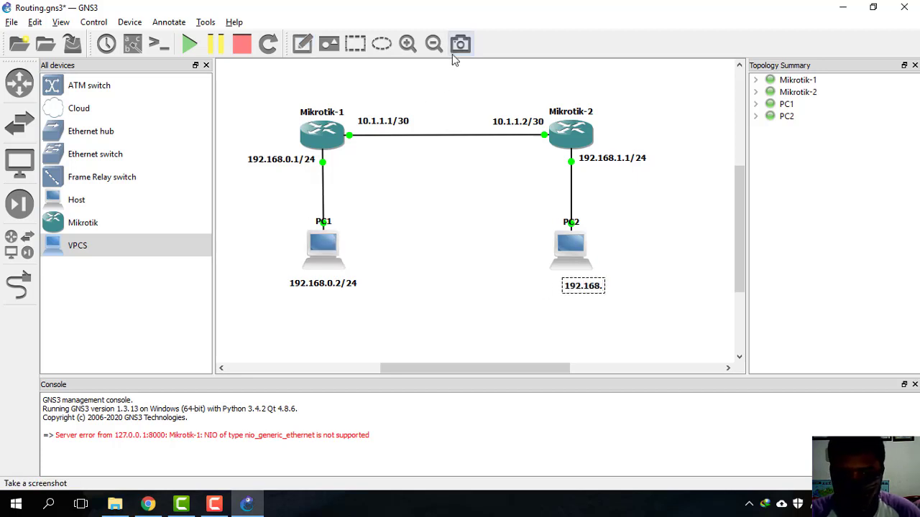
{"action": "type", "text": "1.1/"}
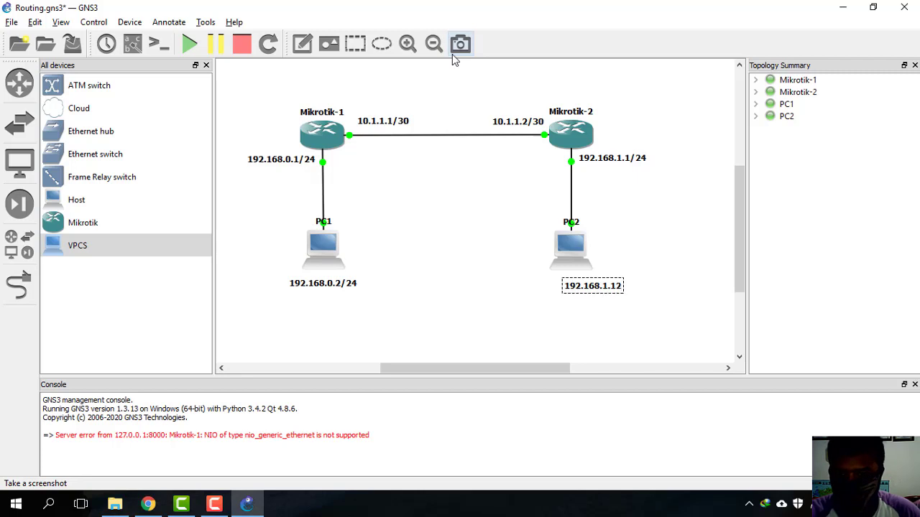
{"action": "key", "text": "BackSpace"}
{"action": "key", "text": "BackSpace"}
{"action": "type", "text": "2/24"}
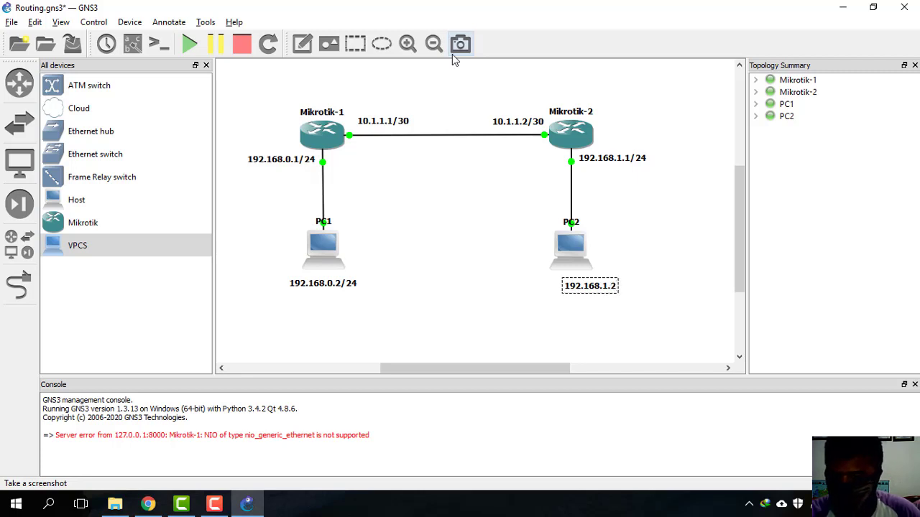
{"action": "left_click", "coordinate": [591, 300]}
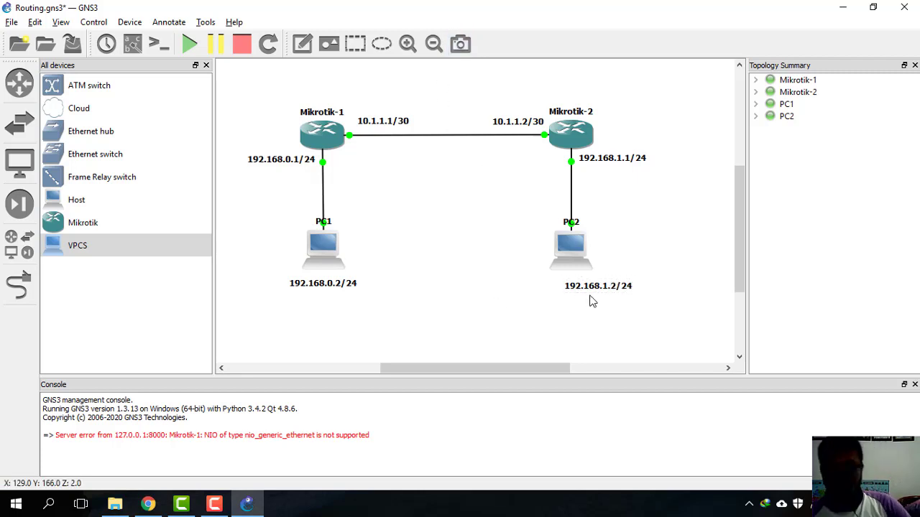
{"action": "left_click_drag", "start_coordinate": [600, 291], "coordinate": [576, 285]}
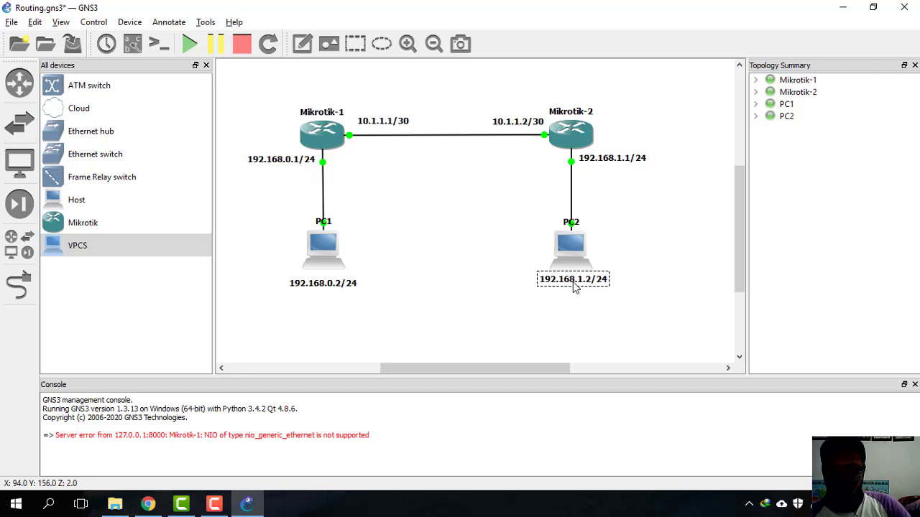
{"action": "left_click", "coordinate": [631, 255]}
{"action": "left_click_drag", "start_coordinate": [339, 288], "coordinate": [338, 281]}
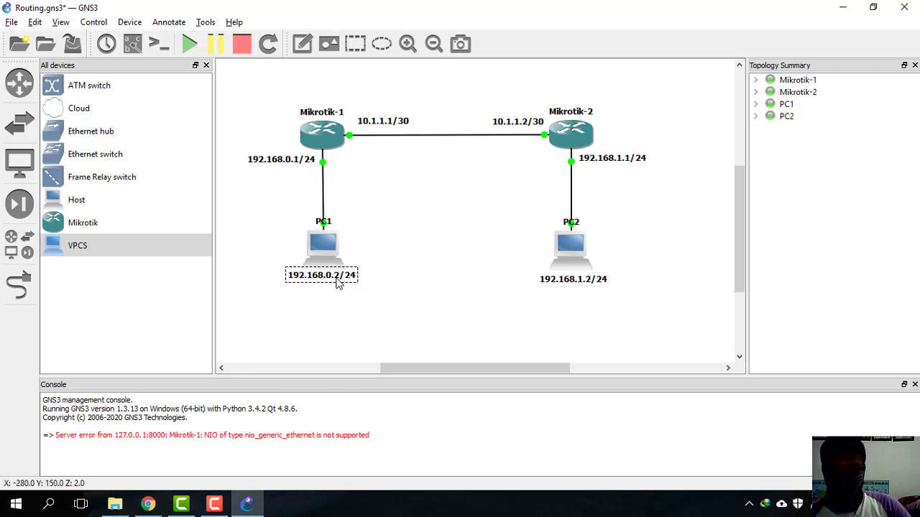
{"action": "left_click", "coordinate": [376, 263]}
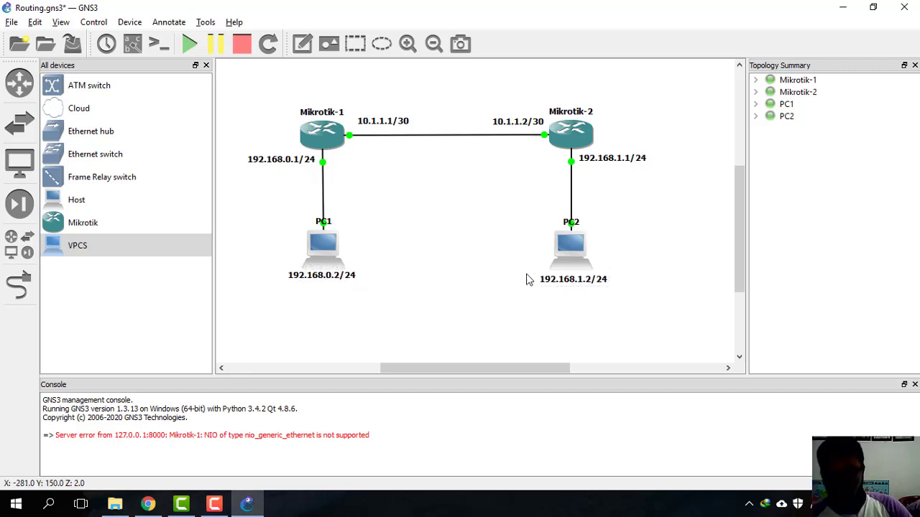